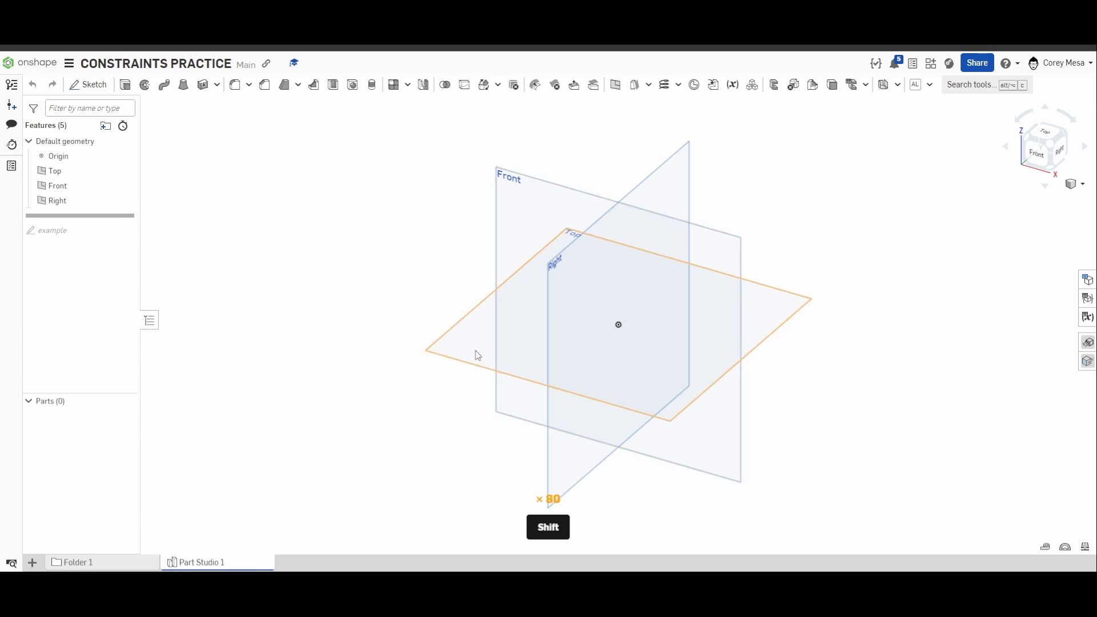
# Start a sketch on the Top plane, viewed straight on with the default planes hidden.
pyautogui.hotkey('shift', 's')
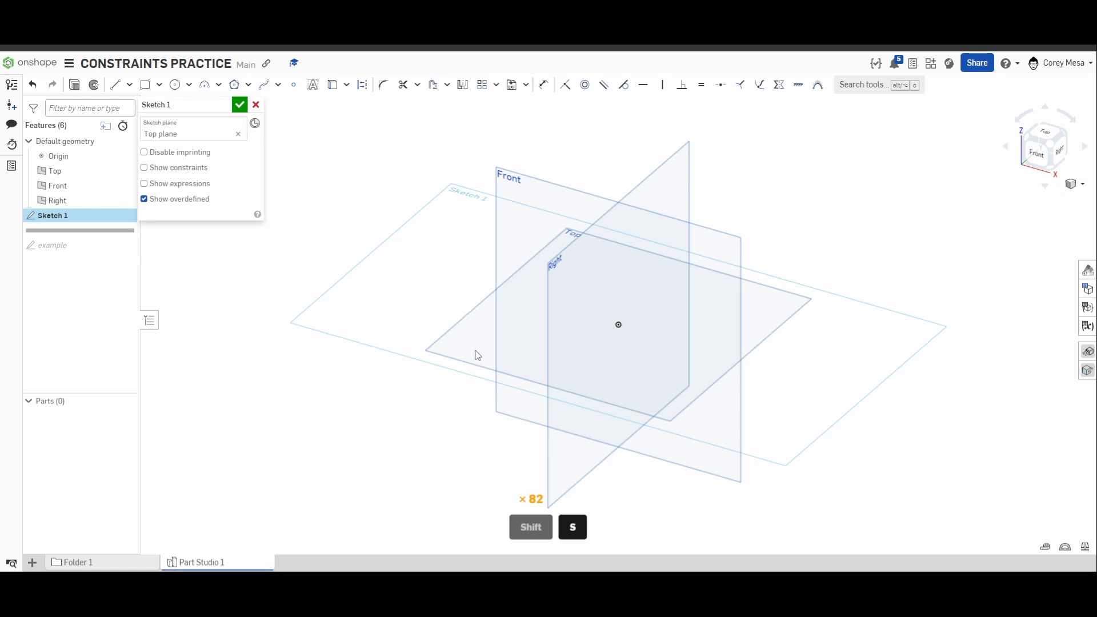
pyautogui.press('n')
pyautogui.press('p')
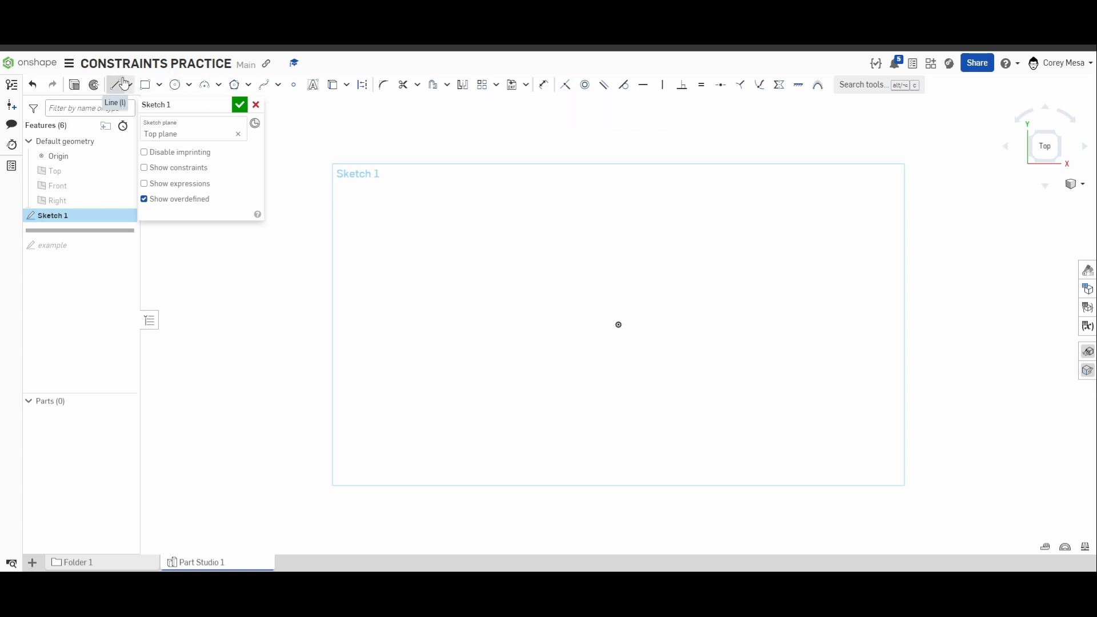
# Draw a corner rectangle from the origin up and to the right, 2 in wide and 3 in high.
pyautogui.click(144, 84)
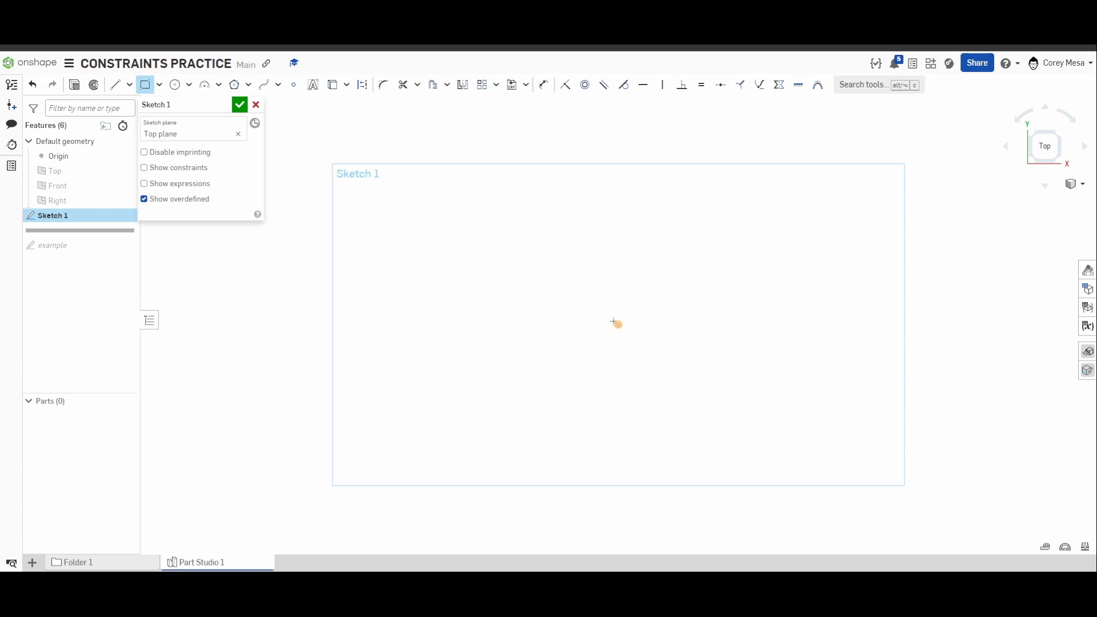
pyautogui.click(619, 325)
pyautogui.click(702, 244)
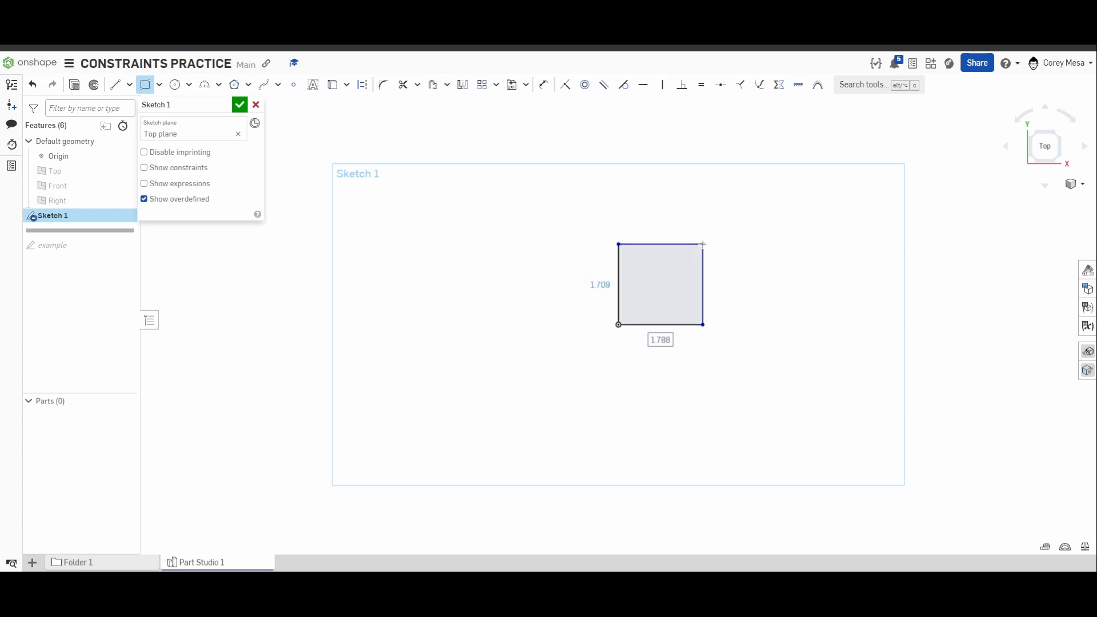
pyautogui.write('2')
pyautogui.press('Tab')
pyautogui.write('3')
pyautogui.press('Return')
# Draw a separate rectangle about 3.9 in wide and 1.7 in high, above and to the right of the first one.
pyautogui.scroll(-1, 748, 253)
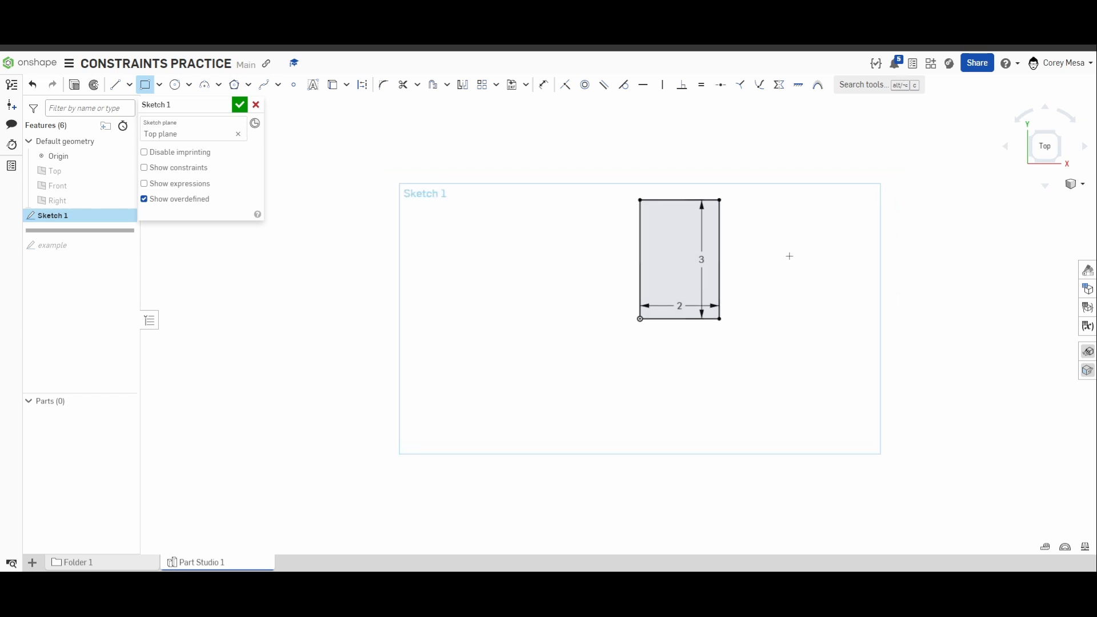
pyautogui.moveTo(789, 255); pyautogui.dragTo(618, 334, button='middle')
pyautogui.scroll(4, 495, 427)
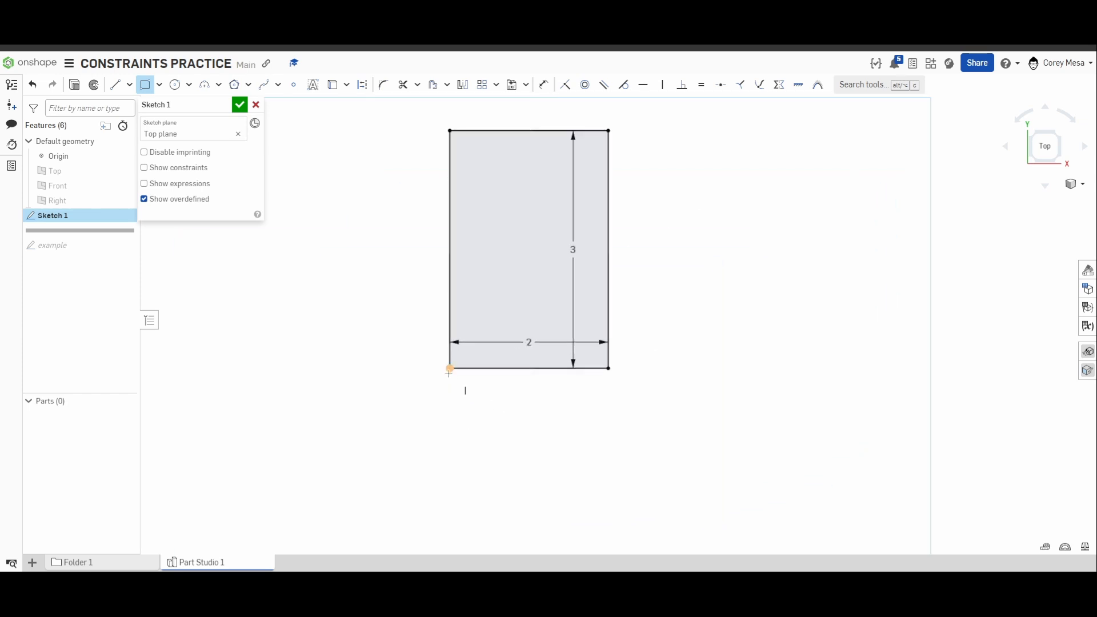
pyautogui.moveTo(465, 387); pyautogui.dragTo(454, 451, button='middle')
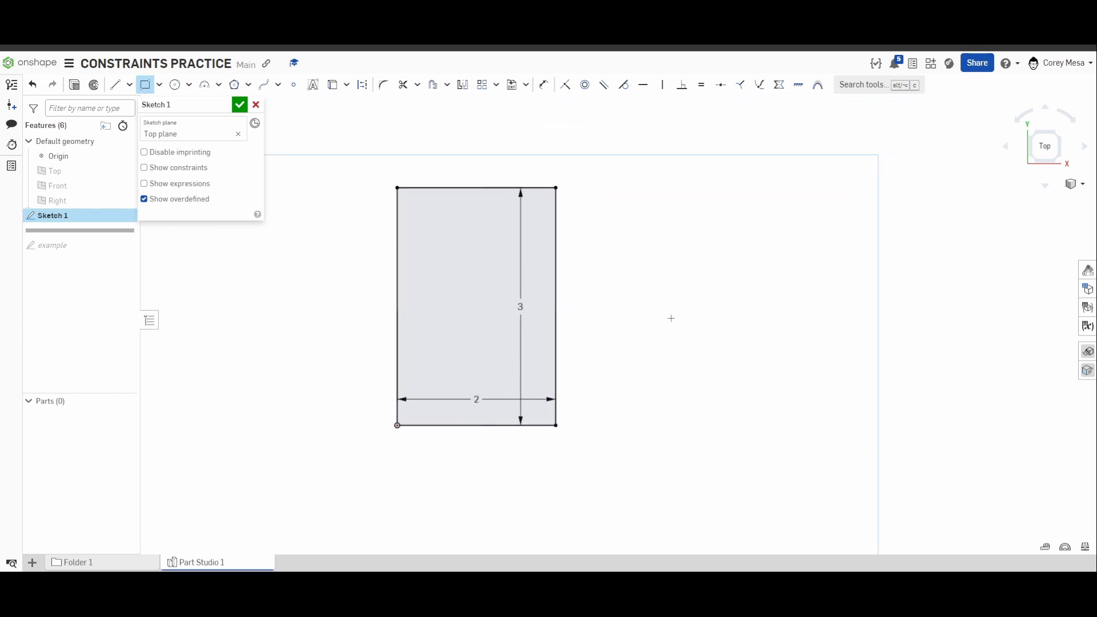
pyautogui.moveTo(588, 295); pyautogui.dragTo(438, 335, button='middle')
pyautogui.scroll(-3, 439, 333)
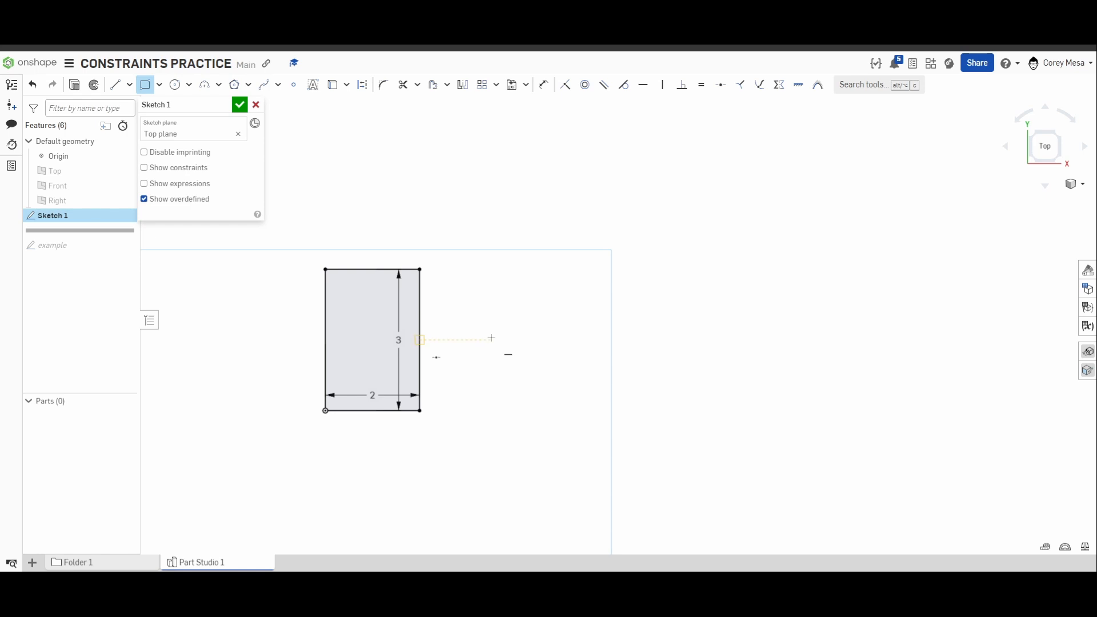
pyautogui.click(583, 149)
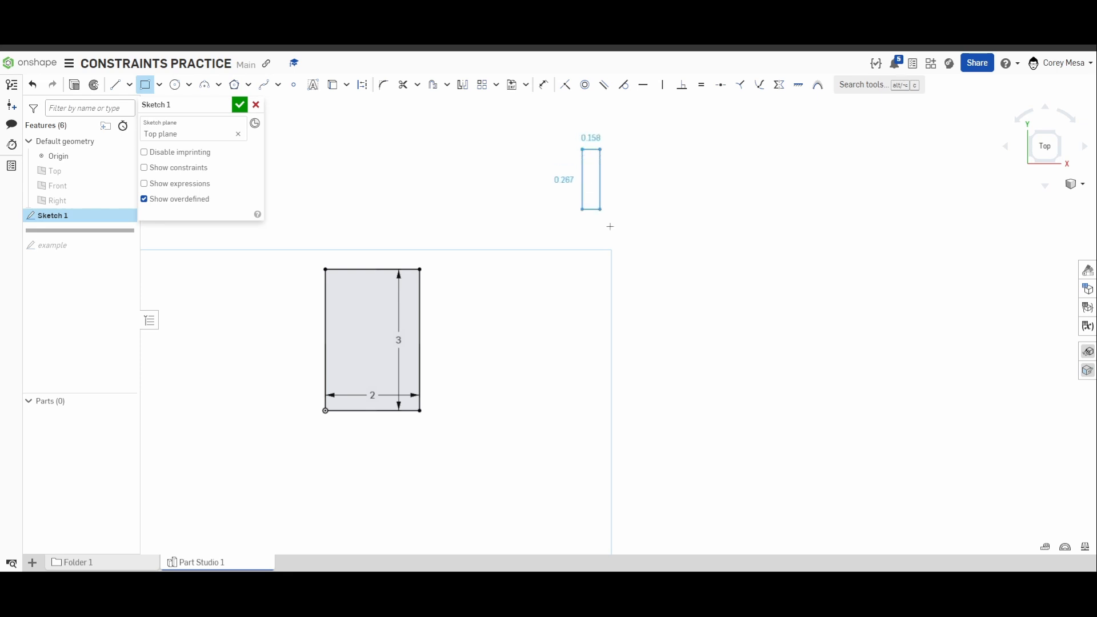
pyautogui.click(766, 229)
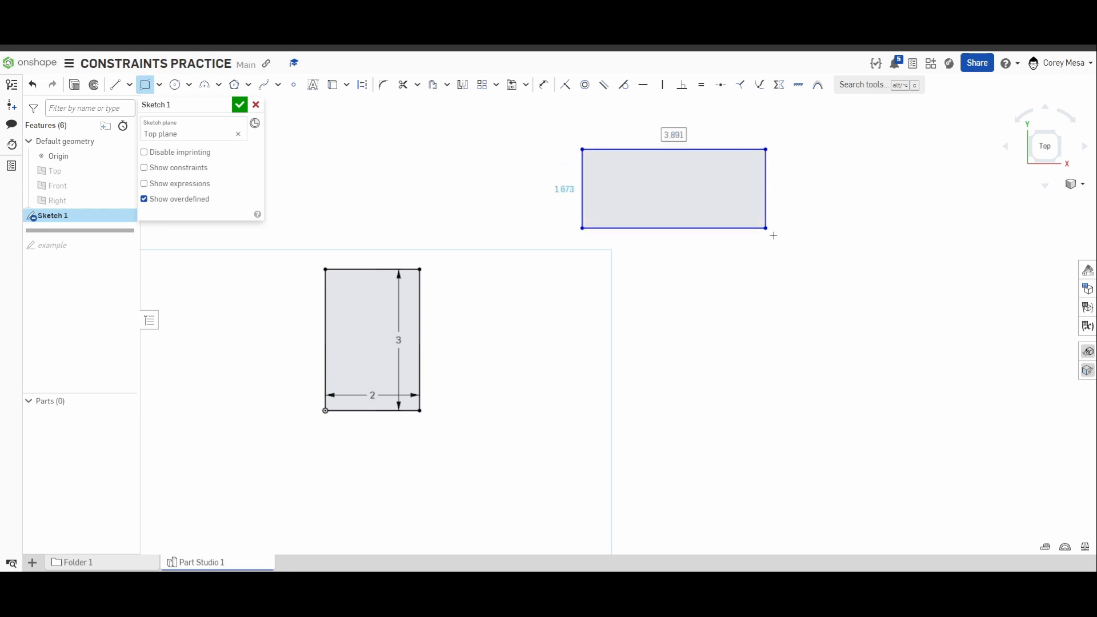
pyautogui.press('Escape')
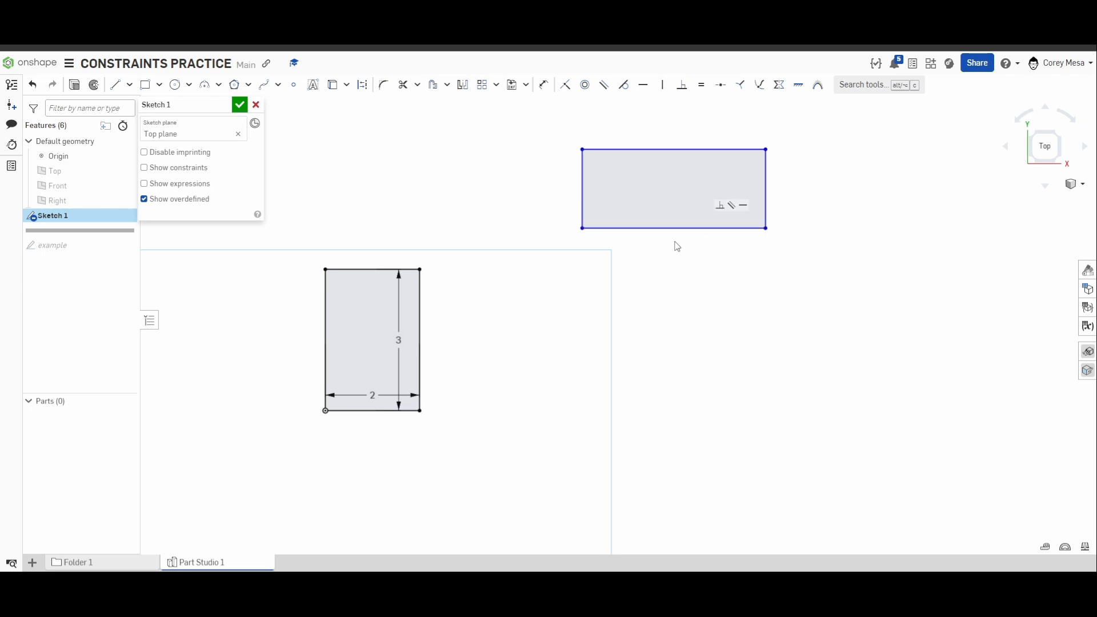
# Try to make the first rectangle's upper-right corner coincident with the second rectangle's lower-left corner.
pyautogui.moveTo(676, 243); pyautogui.dragTo(698, 269, button='middle')
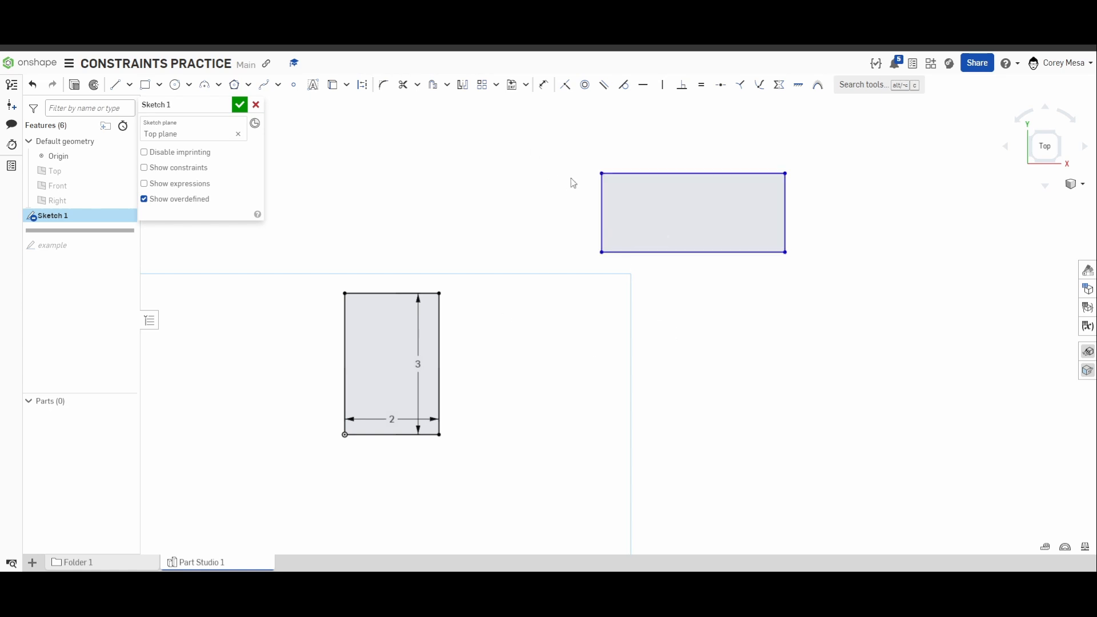
pyautogui.press('i')
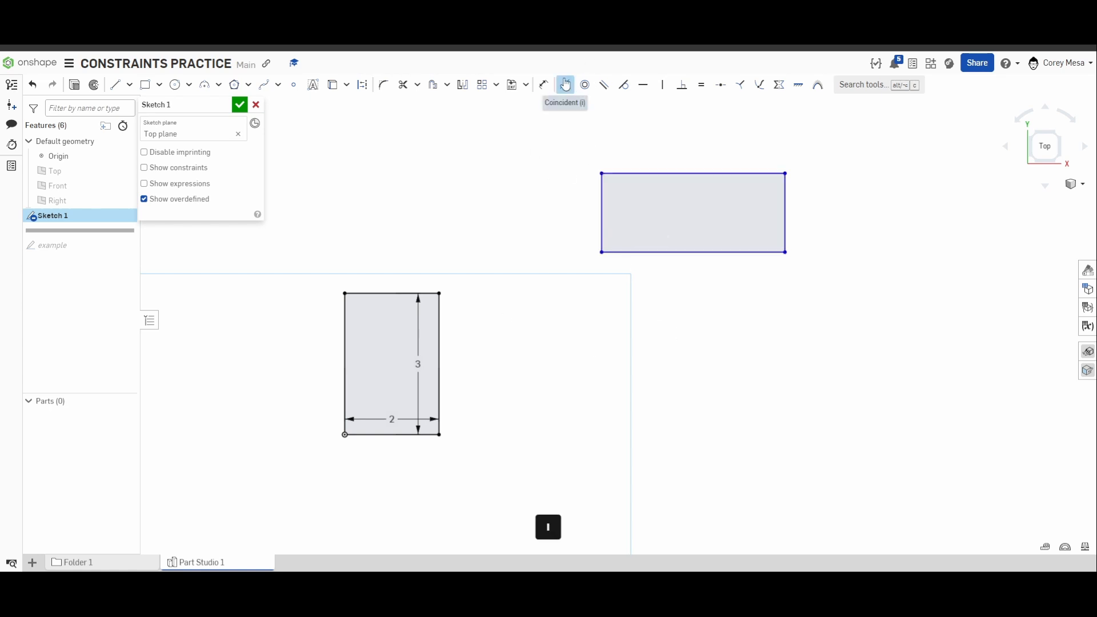
pyautogui.click(440, 293)
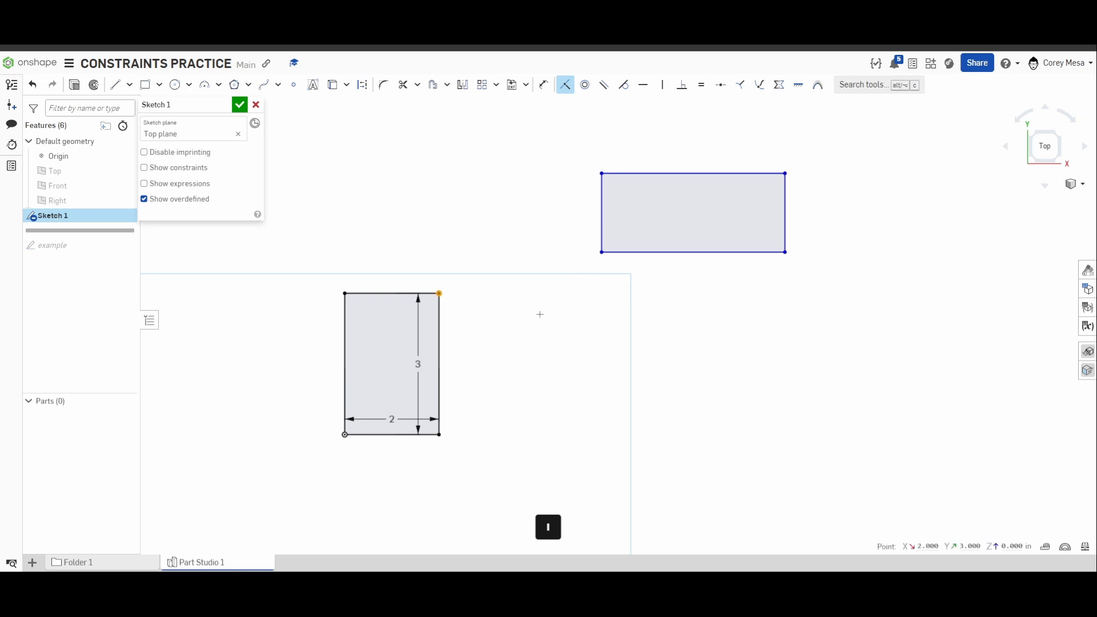
pyautogui.click(601, 252)
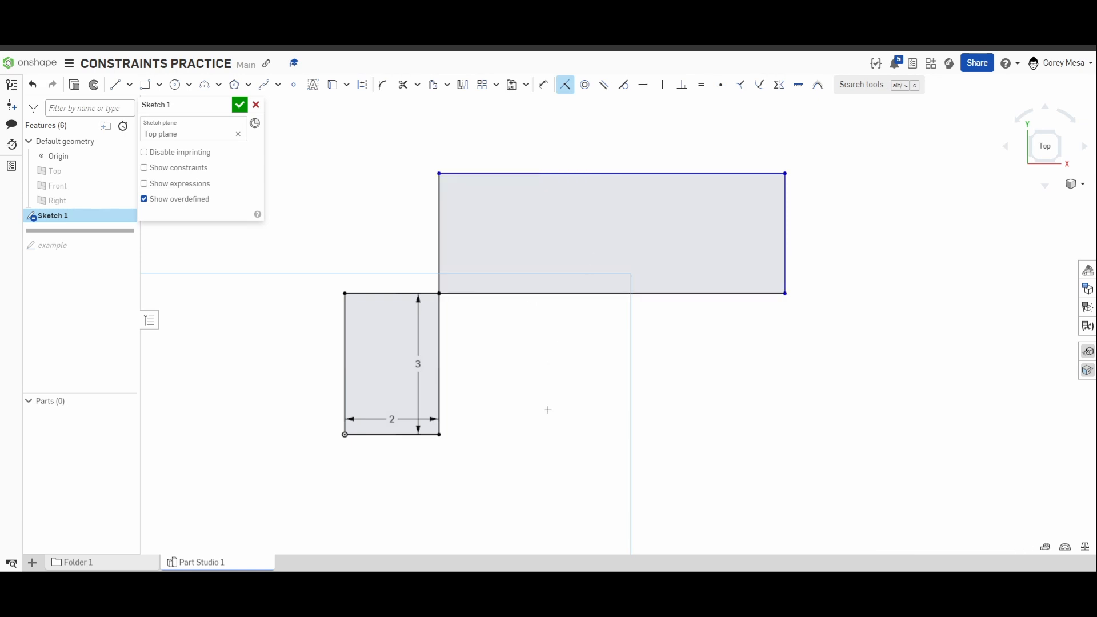
# Dimension the second rectangle's bottom edge to 10 in.
pyautogui.moveTo(588, 365); pyautogui.dragTo(639, 366, button='middle')
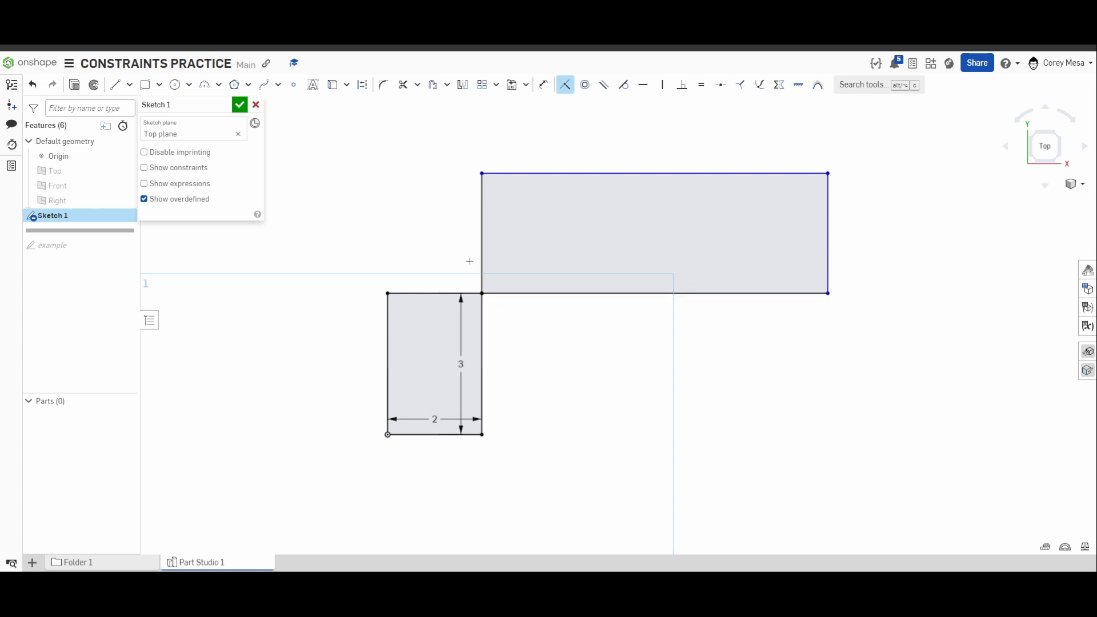
pyautogui.scroll(2, 506, 316)
pyautogui.moveTo(505, 317); pyautogui.dragTo(515, 321, button='middle')
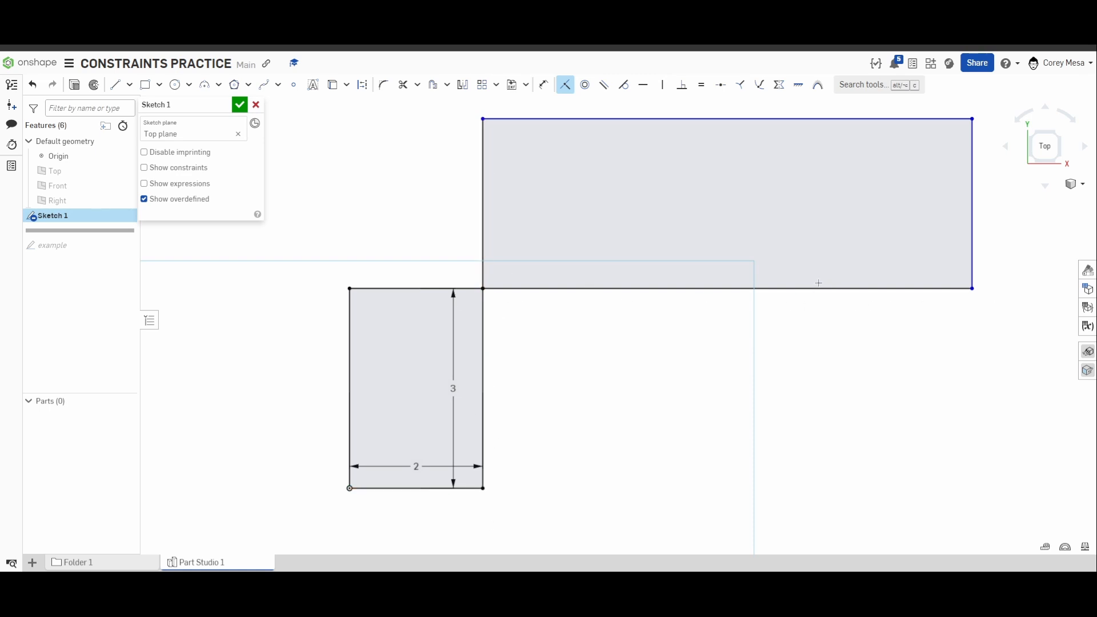
pyautogui.scroll(-2, 696, 414)
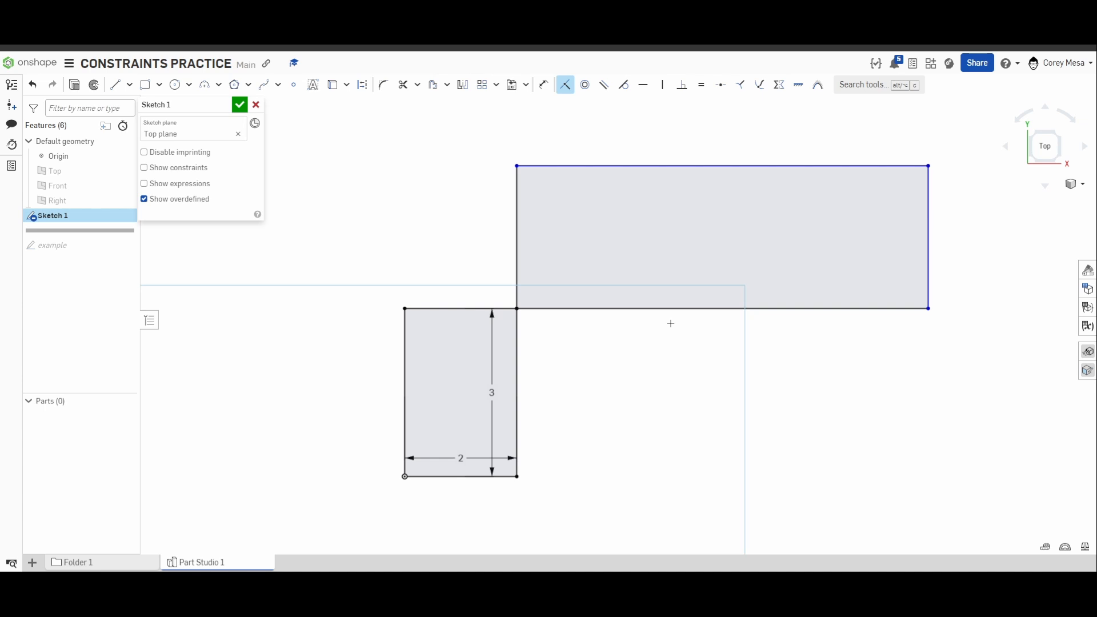
pyautogui.press('d')
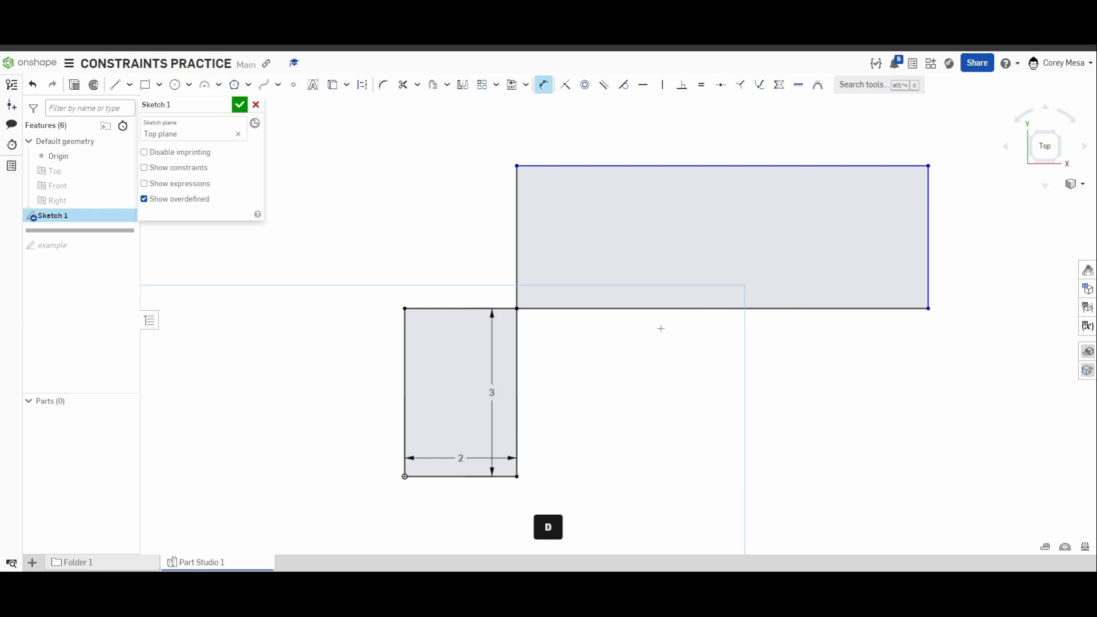
pyautogui.click(704, 309)
pyautogui.click(714, 336)
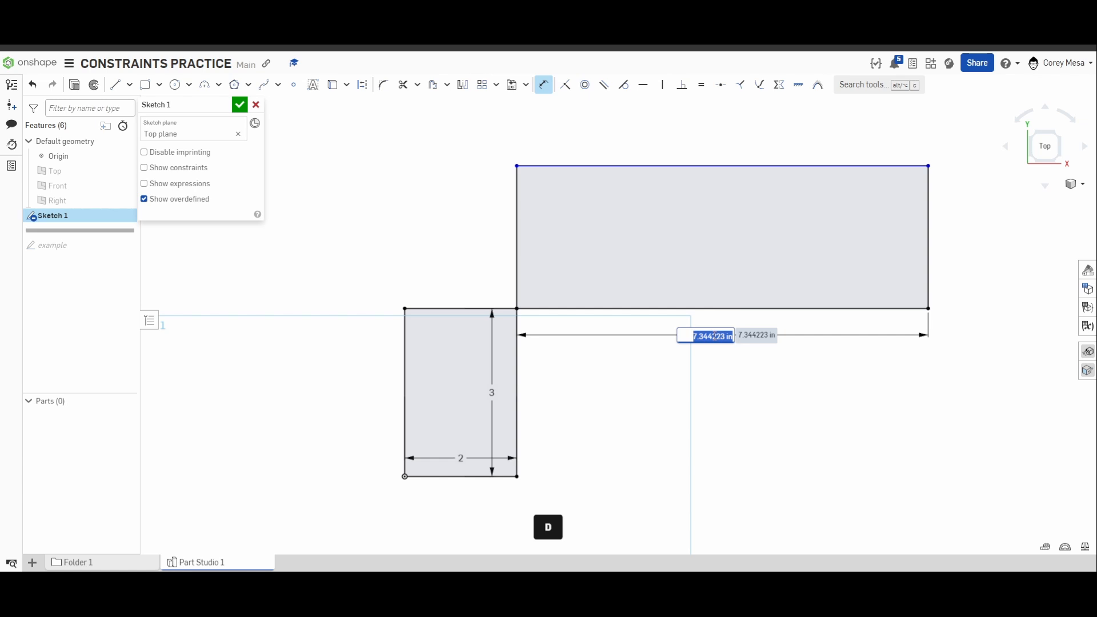
pyautogui.write('10')
pyautogui.press('Return')
# Undo the bottom edge dimension and the coincident constraint so the two rectangles are separate.
pyautogui.scroll(-1, 852, 404)
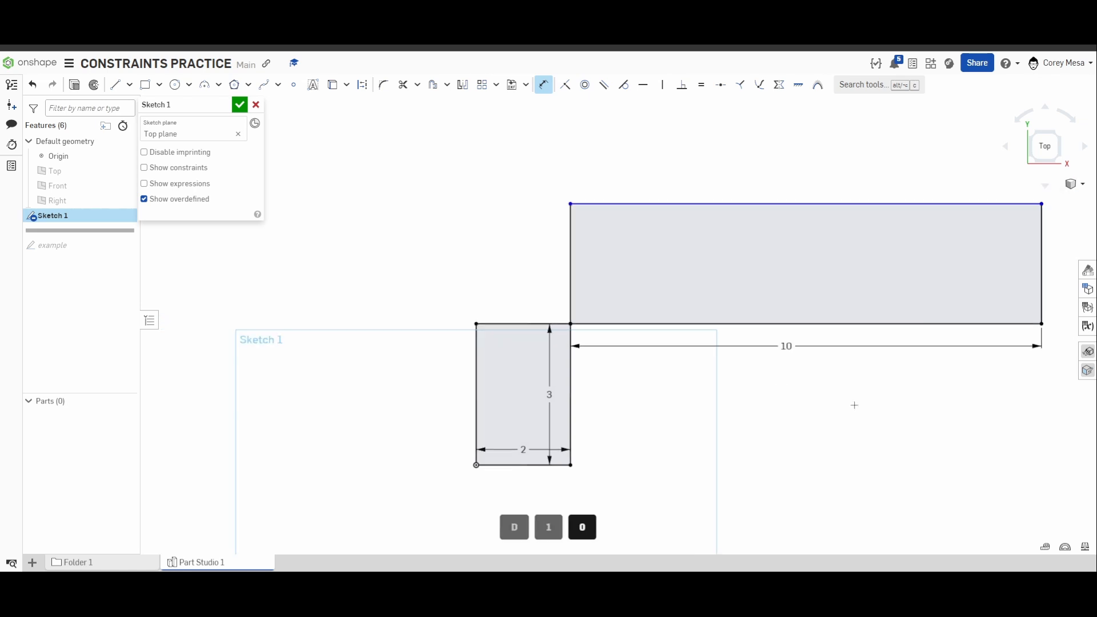
pyautogui.moveTo(853, 404); pyautogui.dragTo(664, 397, button='middle')
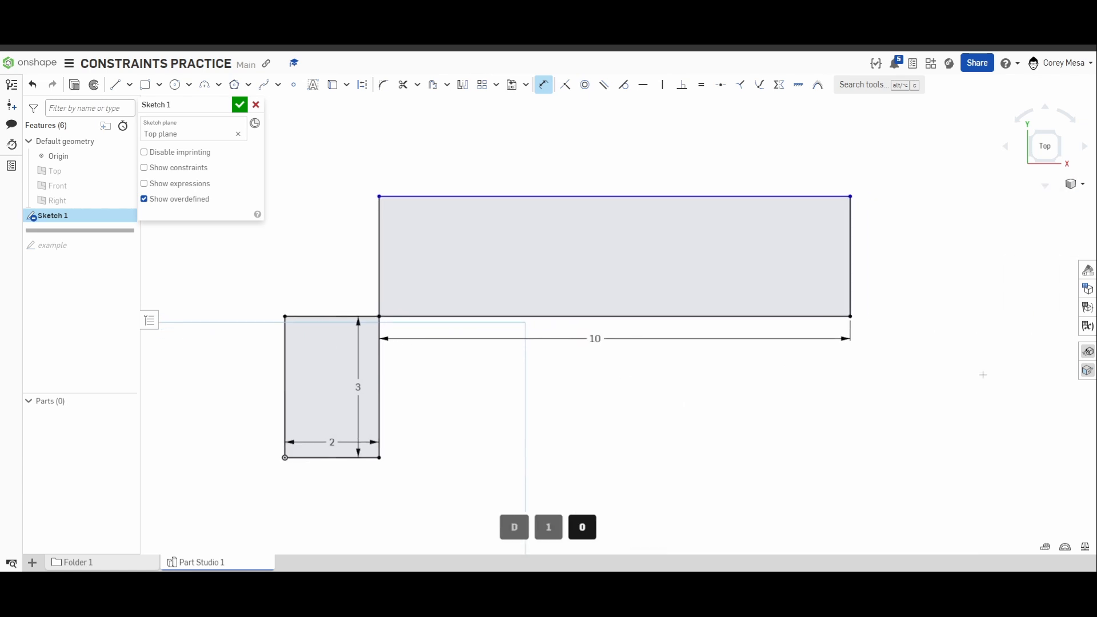
pyautogui.press('ctrl')
pyautogui.hotkey('ctrl', 'z')
pyautogui.hotkey('ctrl', 'z')
pyautogui.hotkey('ctrl', 'z')
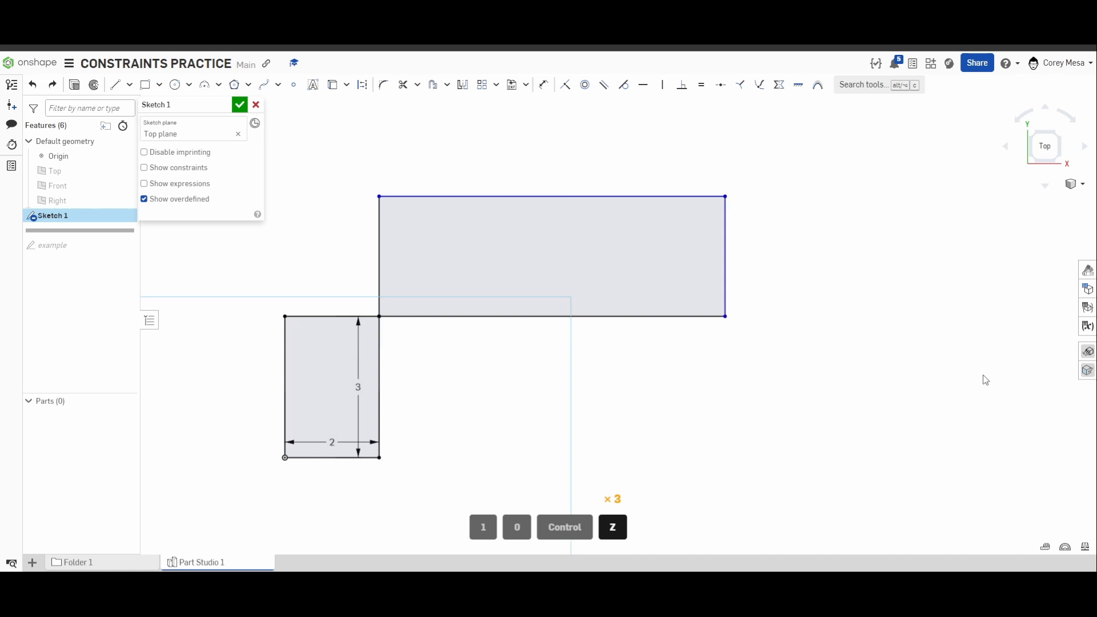
# Dimension the second rectangle's right edge to a height of 5 in.
pyautogui.moveTo(808, 310)
pyautogui.mouseDown(button='middle')
pyautogui.moveTo(940, 326)
pyautogui.moveTo(901, 321)
pyautogui.mouseUp(button='middle')
pyautogui.scroll(-1, 941, 325)
pyautogui.press('d')
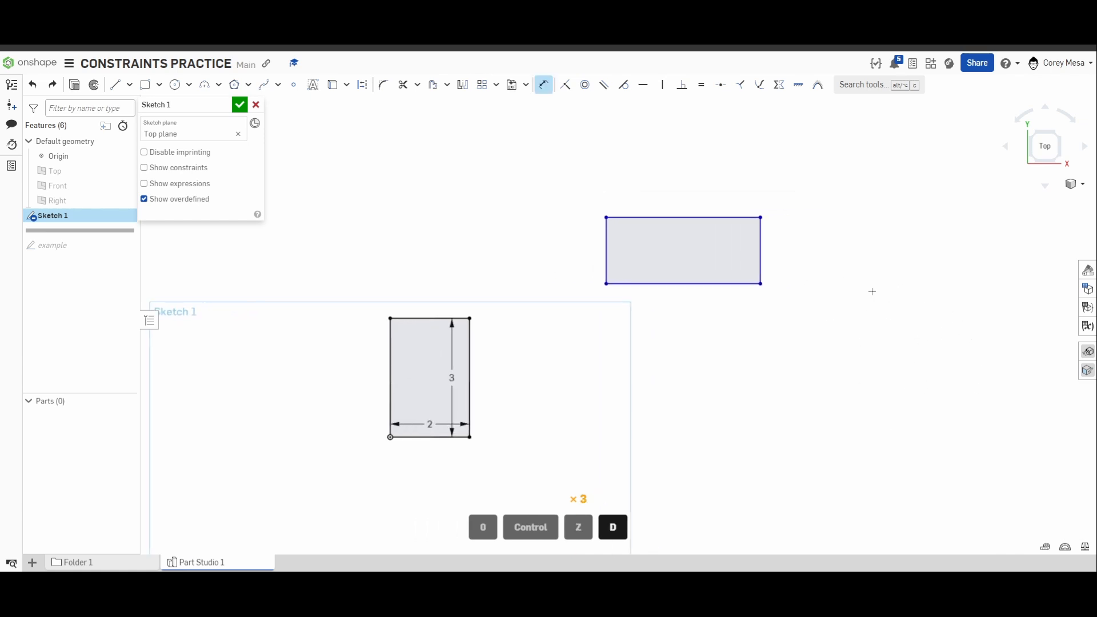
pyautogui.click(762, 247)
pyautogui.click(809, 248)
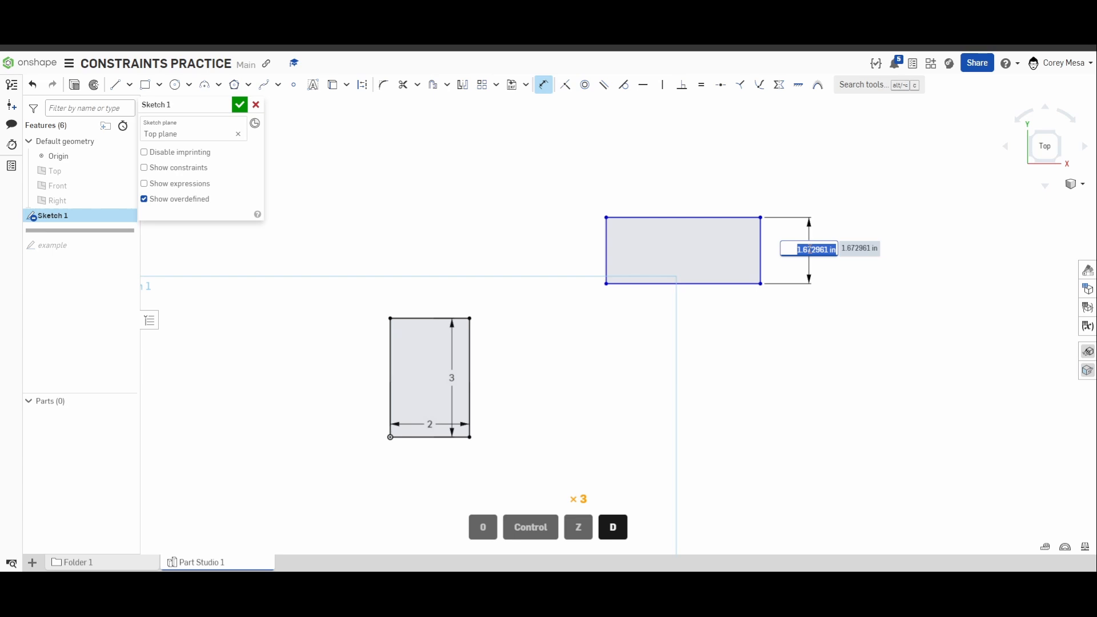
pyautogui.write('5')
pyautogui.press('Return')
# Try joining the second rectangle's lower-left corner to the first rectangle's upper-right corner with a coincident constraint, and undo it.
pyautogui.scroll(-4, 783, 287)
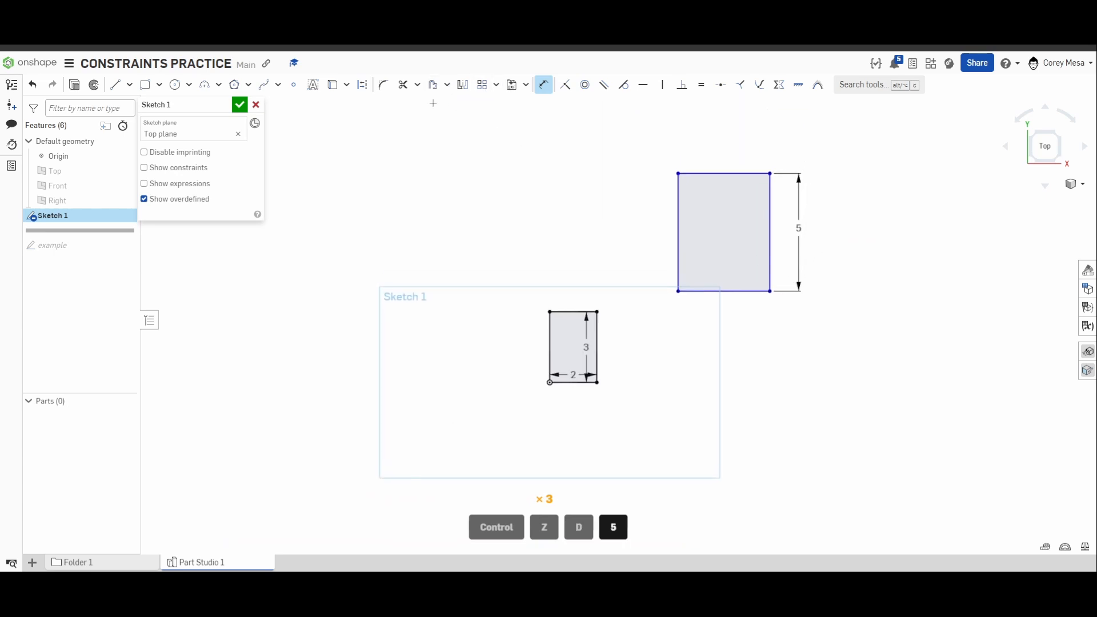
pyautogui.click(565, 85)
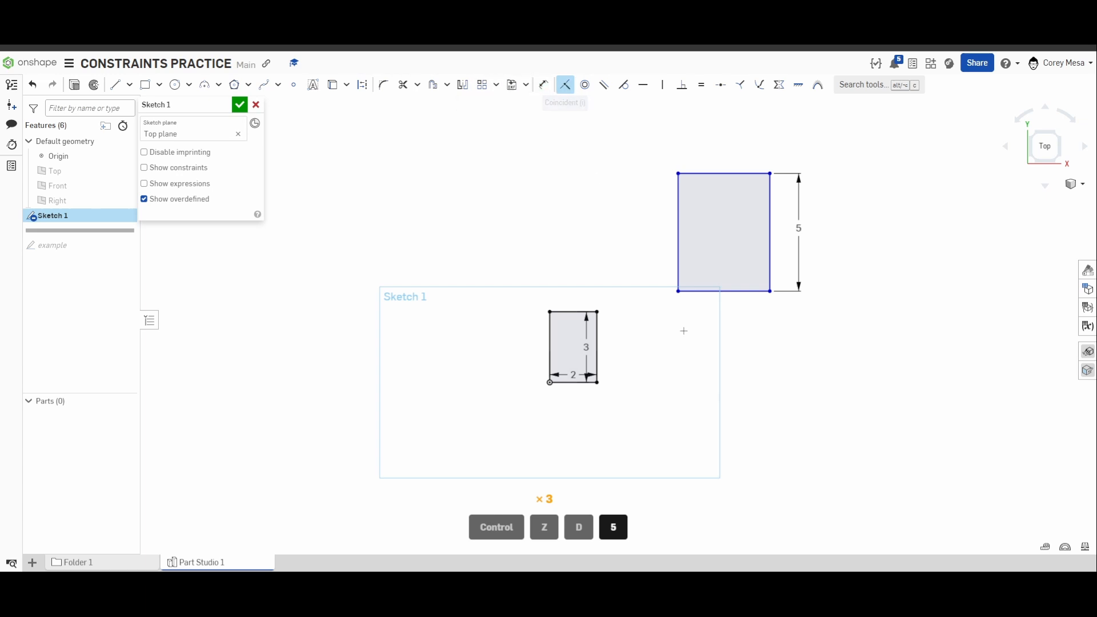
pyautogui.click(597, 312)
pyautogui.scroll(3, 751, 261)
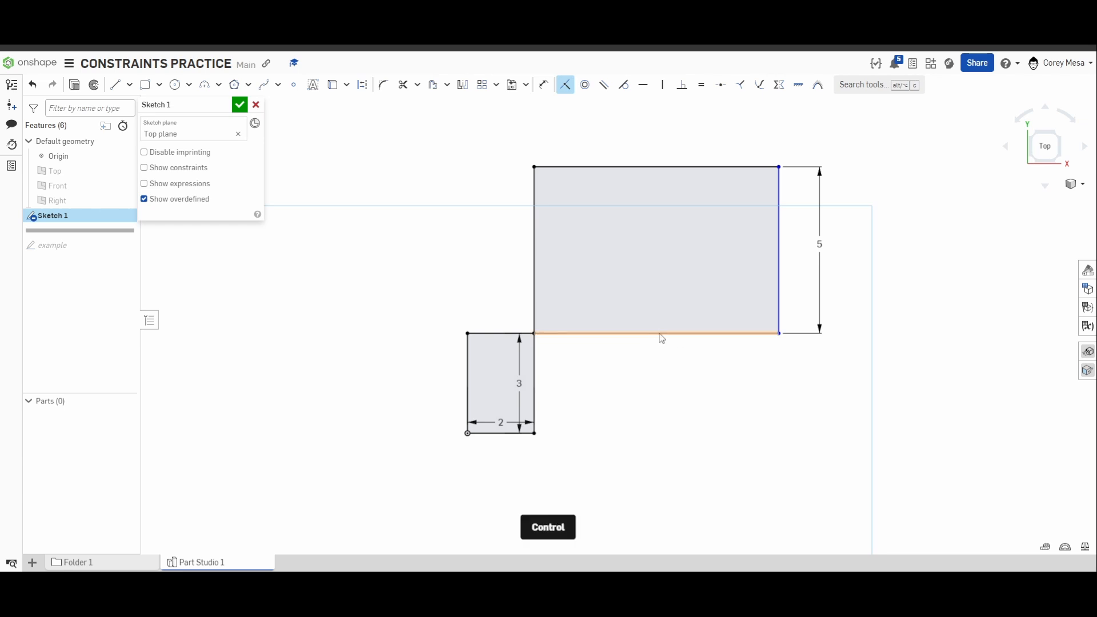
pyautogui.hotkey('ctrl', 'z')
# Dimension the second rectangle's bottom edge to a width of 4 in.
pyautogui.press('d')
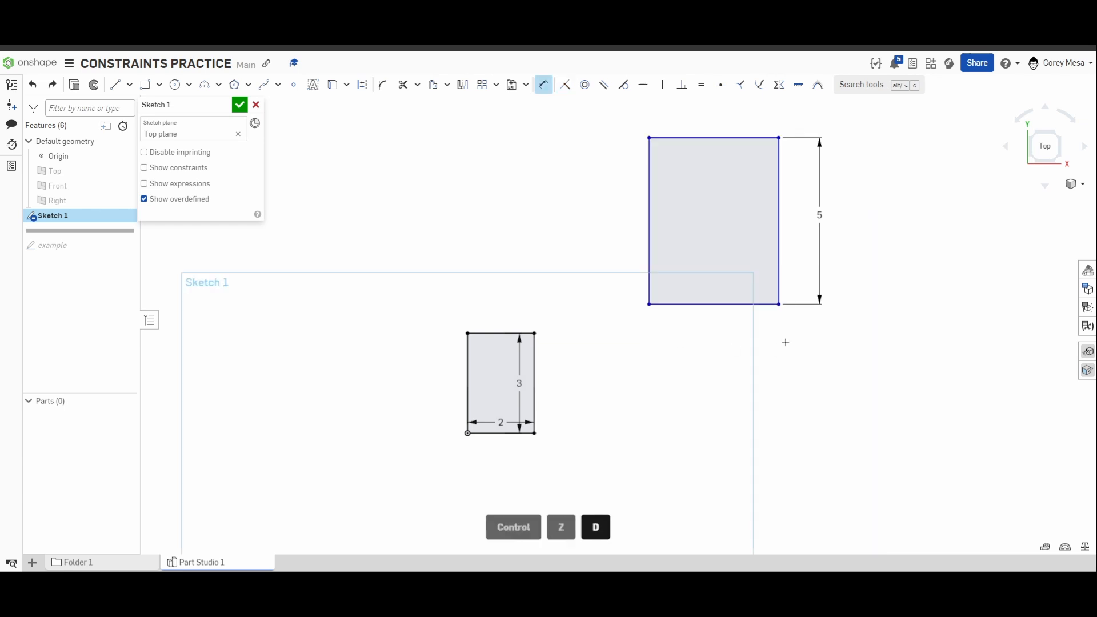
pyautogui.click(743, 304)
pyautogui.click(743, 319)
pyautogui.write('4')
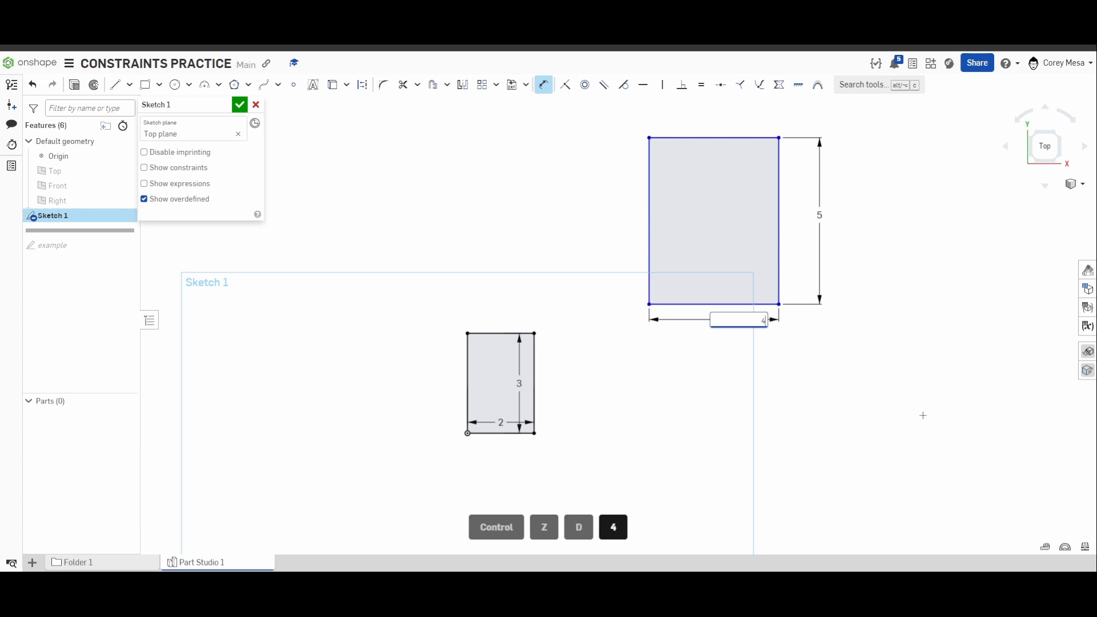
pyautogui.press('Return')
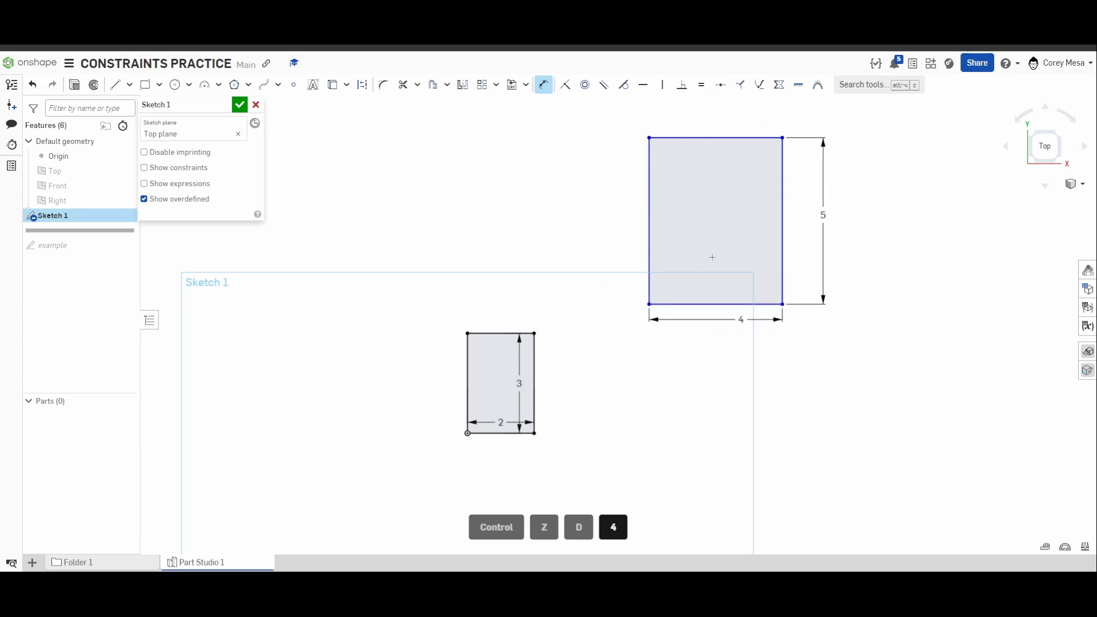
# Make the second rectangle's lower-left corner coincident with the first rectangle's upper-right corner.
pyautogui.press('i')
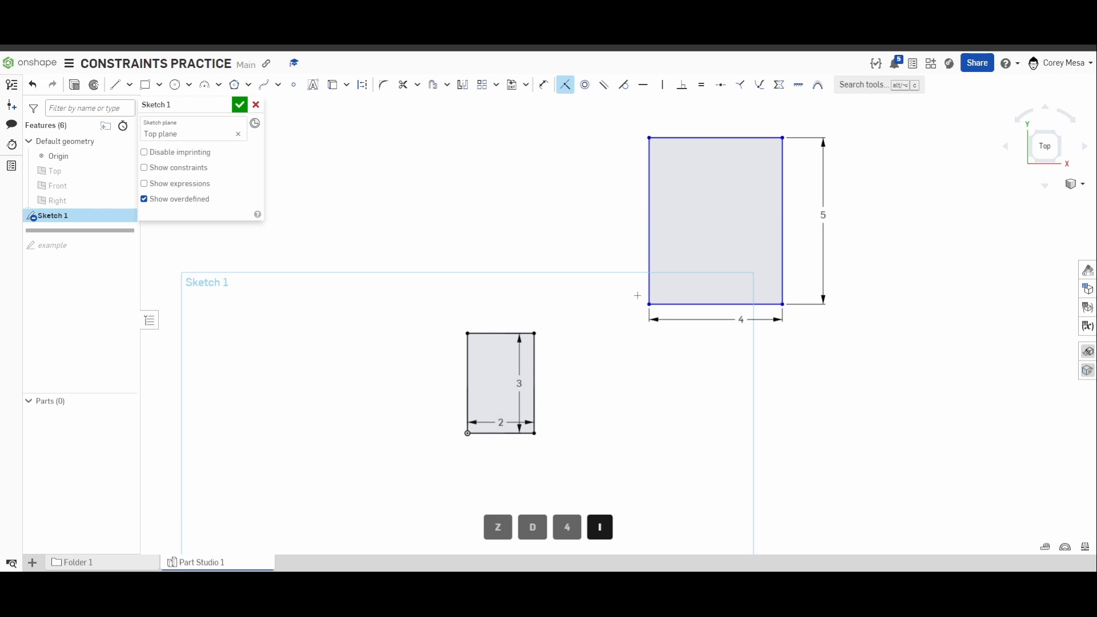
pyautogui.click(535, 333)
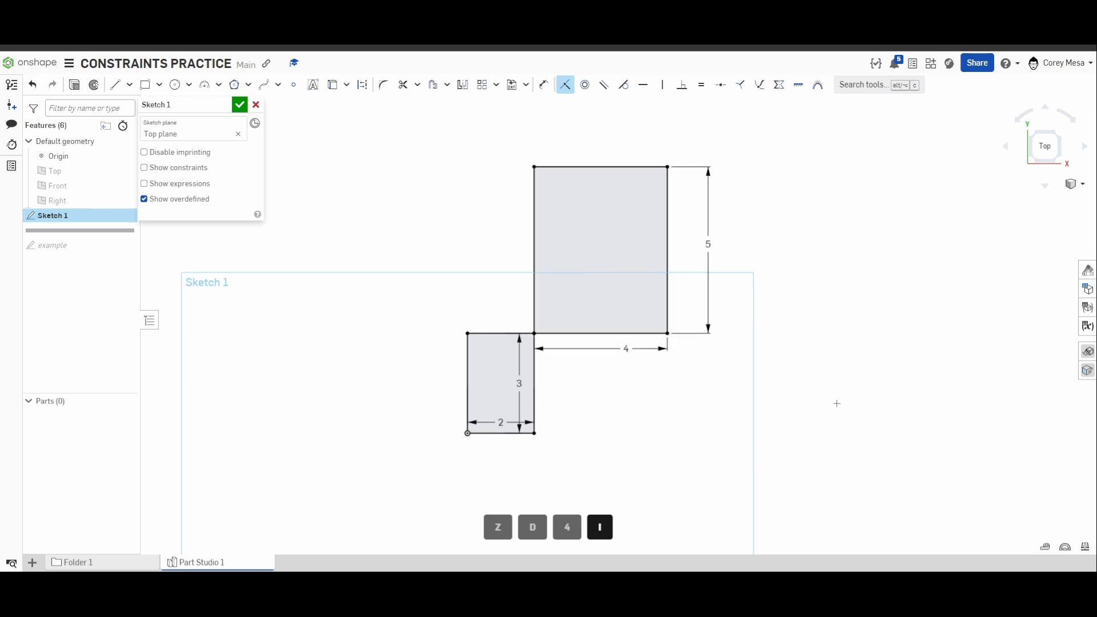
pyautogui.scroll(-1, 837, 403)
pyautogui.moveTo(834, 404); pyautogui.dragTo(823, 425, button='middle')
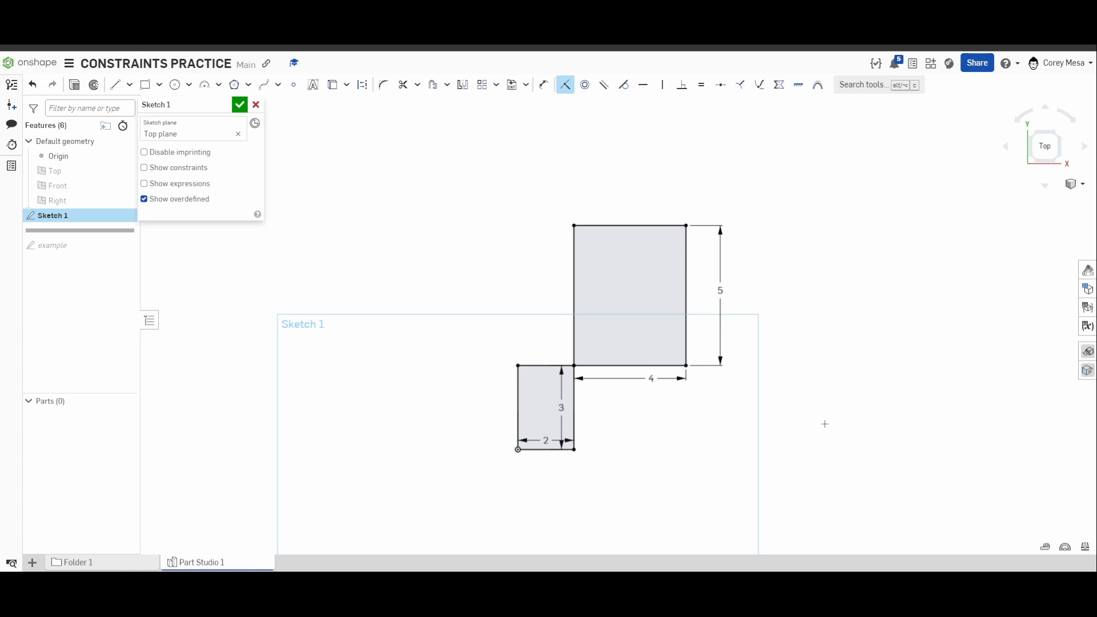
pyautogui.moveTo(783, 356); pyautogui.dragTo(737, 363, button='middle')
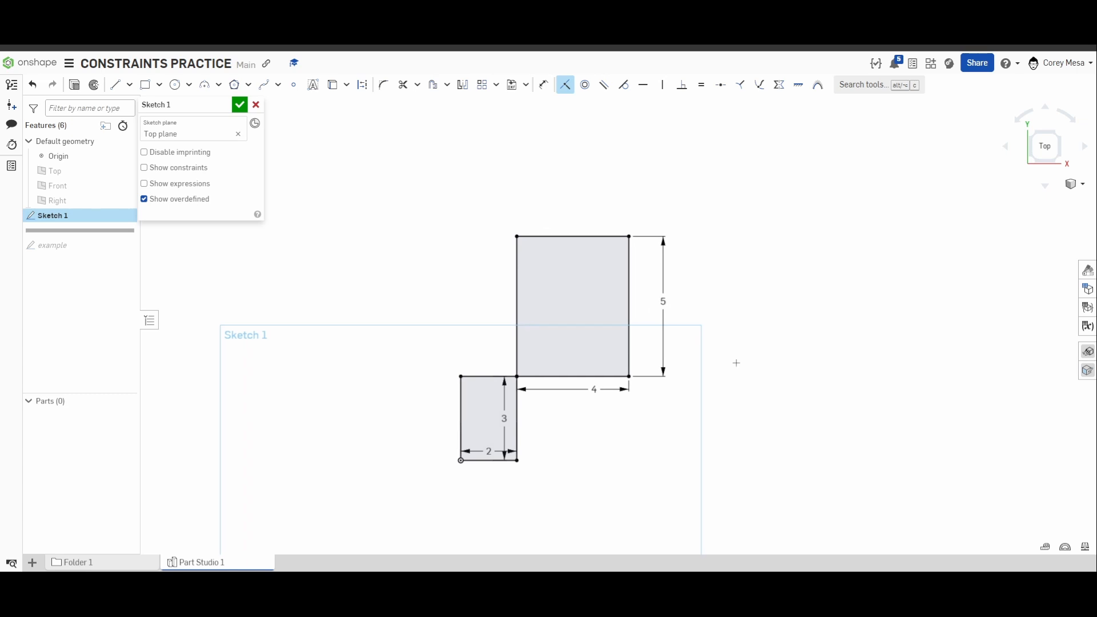
pyautogui.moveTo(694, 301); pyautogui.dragTo(637, 313, button='middle')
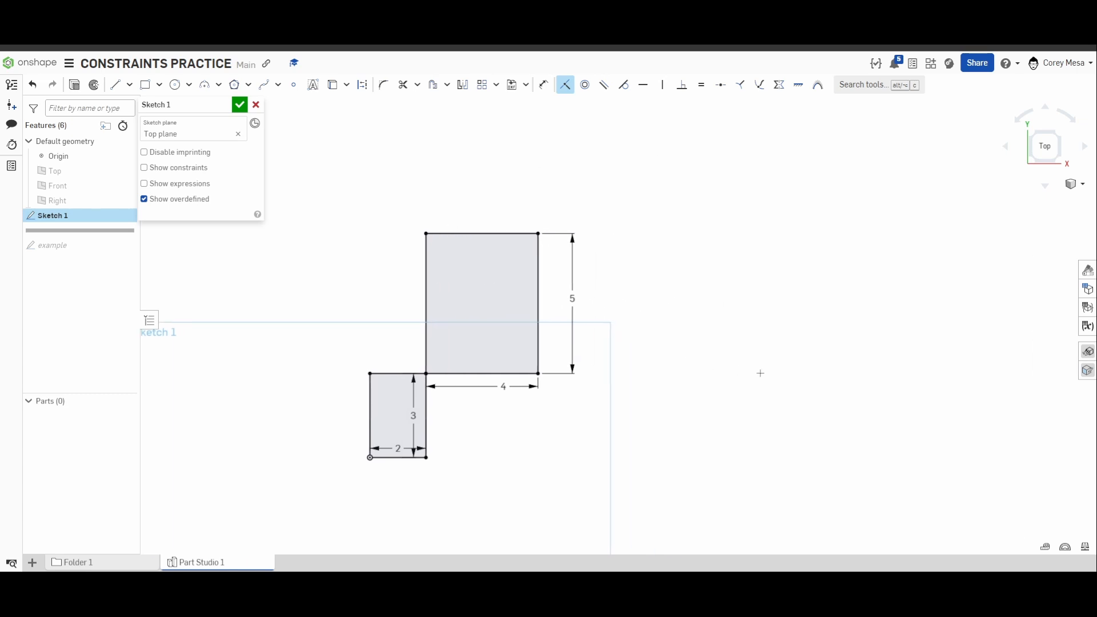
# Draw a steep upward-slanting line about 10.1 in long in the empty area above and to the right of the rectangles.
pyautogui.moveTo(738, 392); pyautogui.dragTo(686, 386, button='middle')
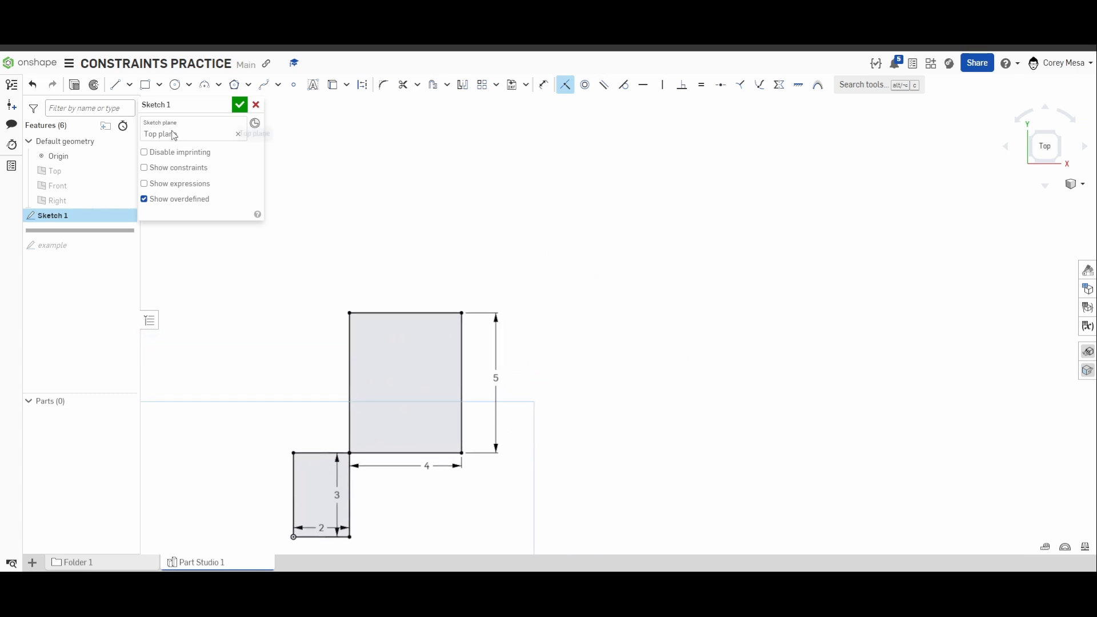
pyautogui.click(122, 89)
pyautogui.moveTo(634, 271)
pyautogui.mouseDown(button='middle')
pyautogui.moveTo(544, 320)
pyautogui.moveTo(507, 387)
pyautogui.mouseUp(button='middle')
pyautogui.scroll(-1, 507, 379)
pyautogui.moveTo(510, 334); pyautogui.dragTo(457, 407, button='middle')
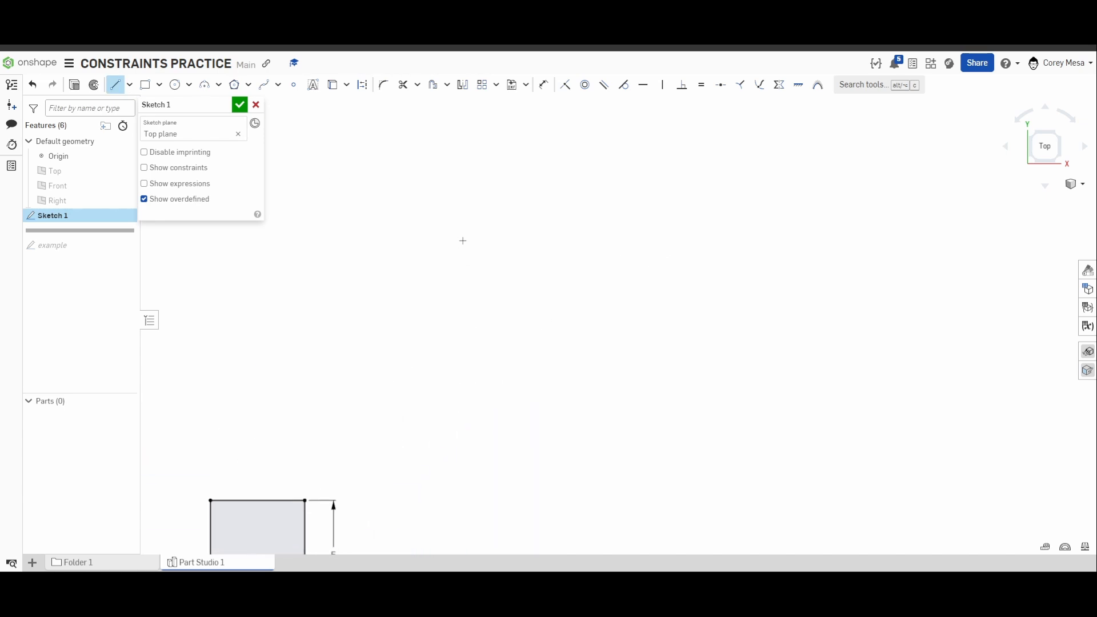
pyautogui.click(403, 454)
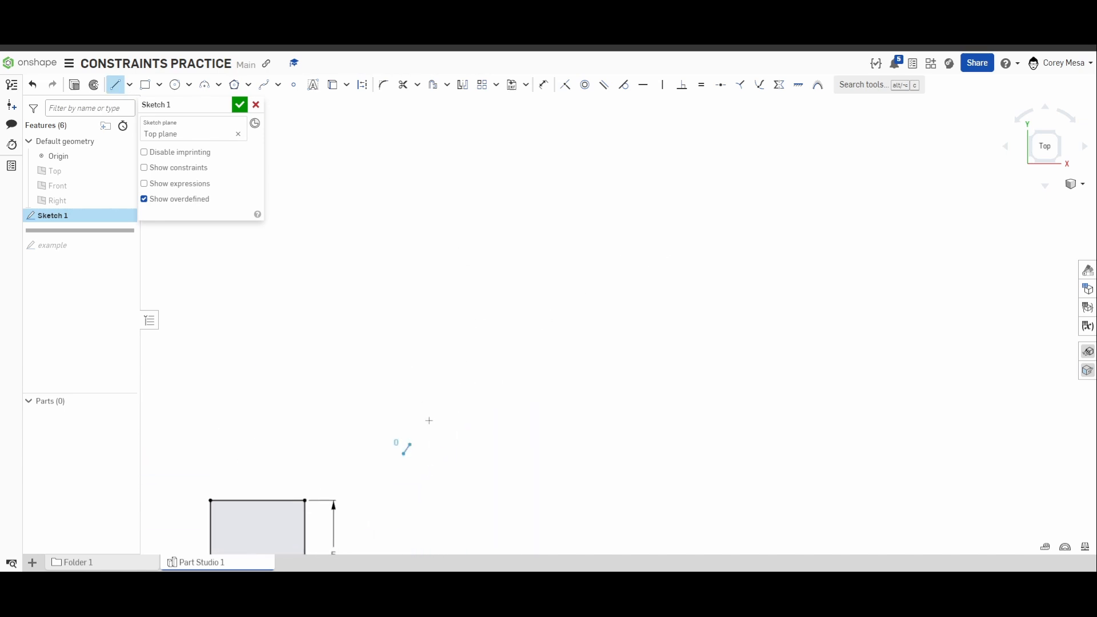
pyautogui.click(534, 255)
pyautogui.press('l')
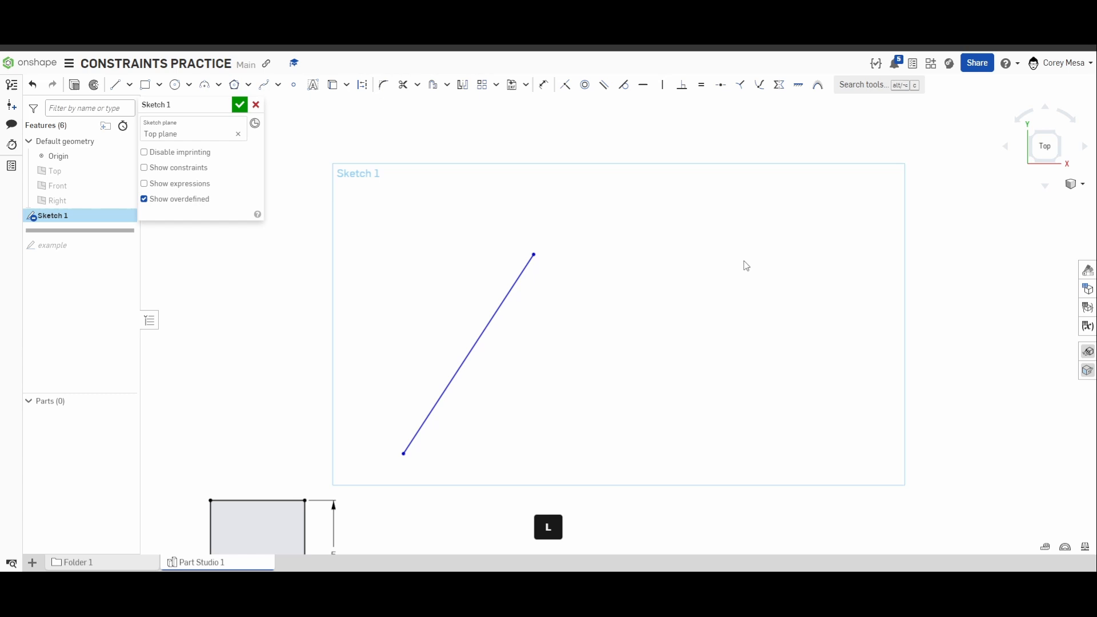
# Draw a downward-slanting line and a nearly horizontal line below it to form a loose triangle with the first line.
pyautogui.press('l')
pyautogui.click(682, 223)
pyautogui.moveTo(806, 356); pyautogui.dragTo(806, 357)
pyautogui.moveTo(477, 460); pyautogui.dragTo(814, 453)
pyautogui.moveTo(847, 385); pyautogui.dragTo(801, 364, button='middle')
pyautogui.press('Escape')
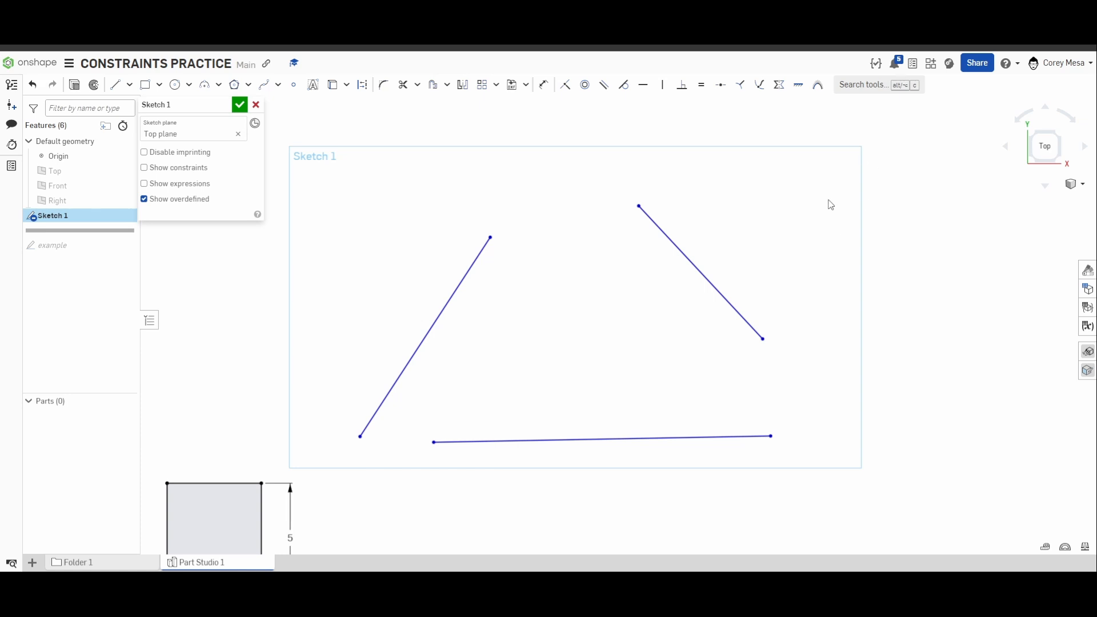
# Try a coincident constraint on all three whole lines at once, and undo it.
pyautogui.moveTo(828, 197)
pyautogui.mouseDown()
pyautogui.moveTo(529, 366)
pyautogui.moveTo(368, 489)
pyautogui.mouseUp()
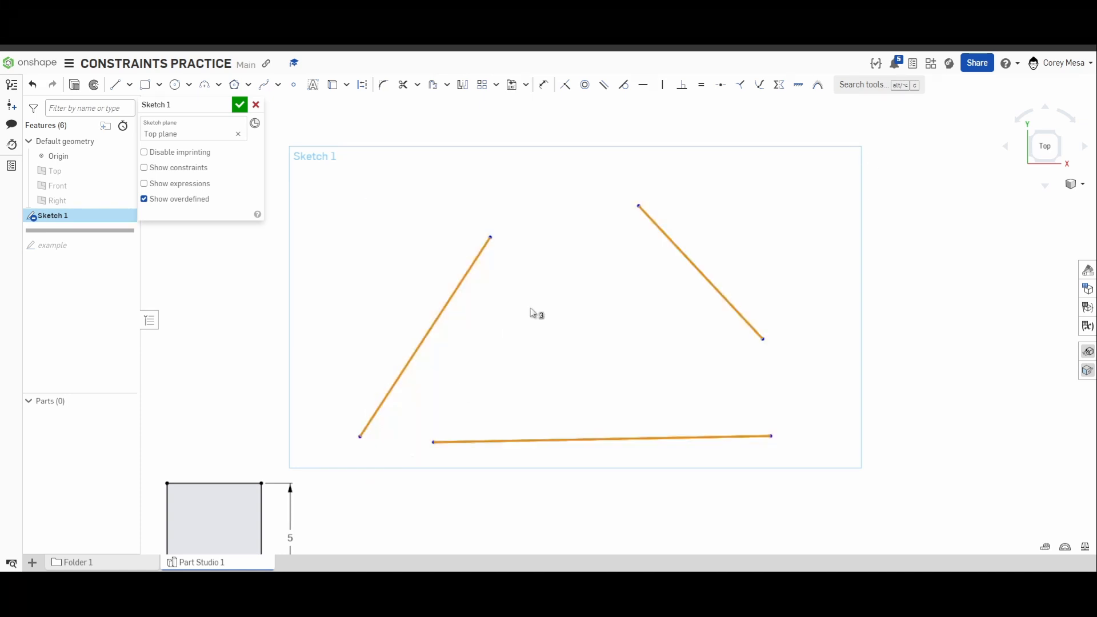
pyautogui.press('i')
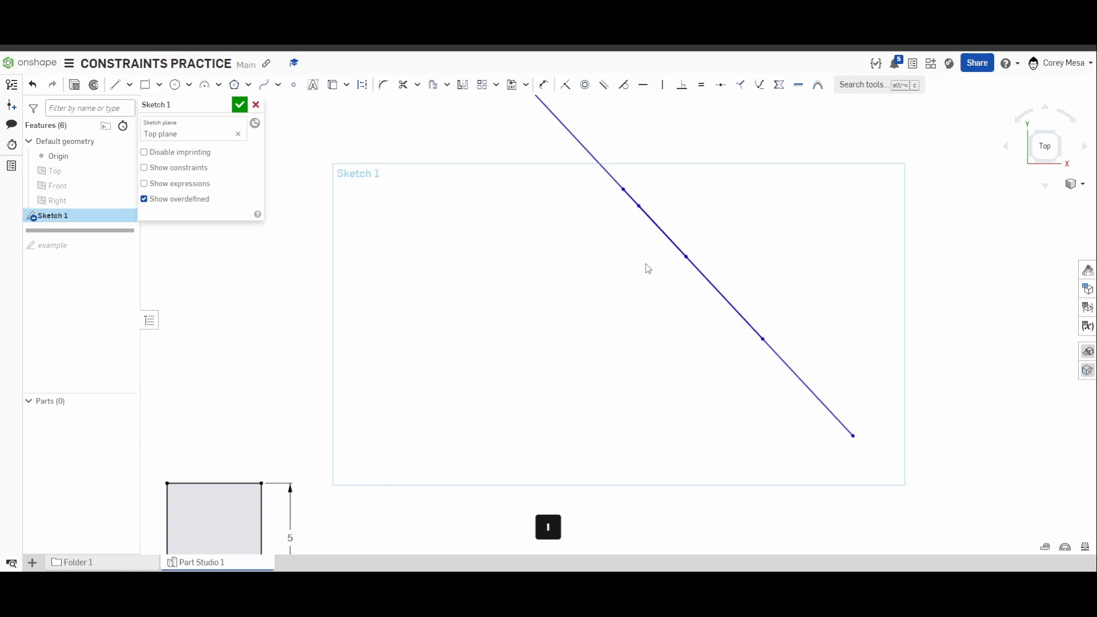
pyautogui.moveTo(647, 267); pyautogui.dragTo(656, 320, button='middle')
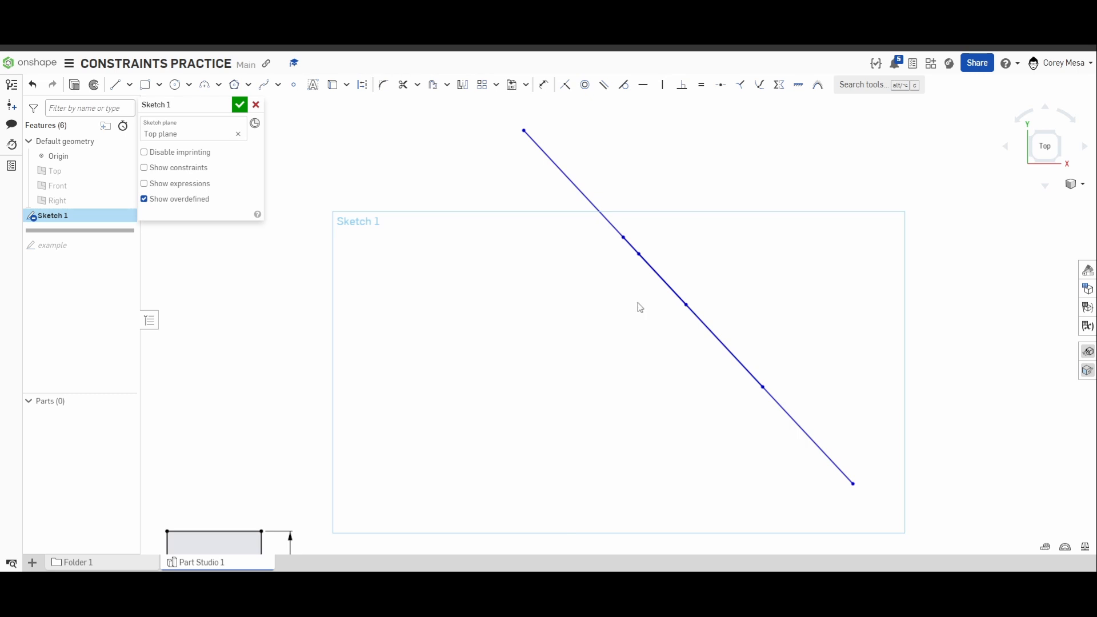
pyautogui.hotkey('ctrl', 'z')
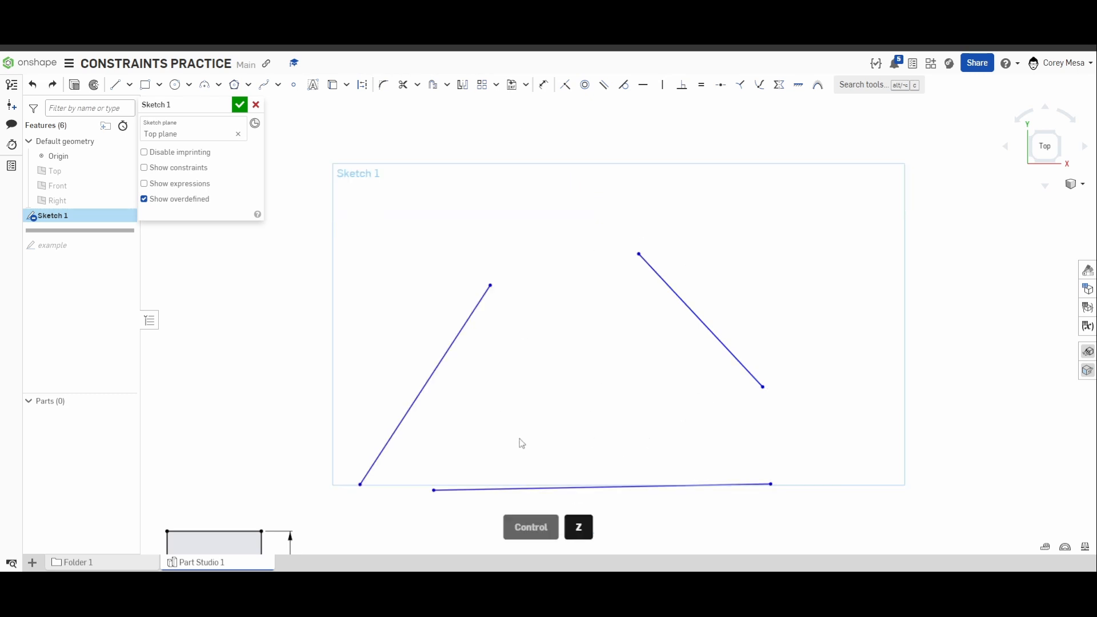
# Make the upper endpoints of the two slanted lines coincident.
pyautogui.click(488, 291)
pyautogui.click(504, 281)
pyautogui.click(490, 285)
pyautogui.click(639, 255)
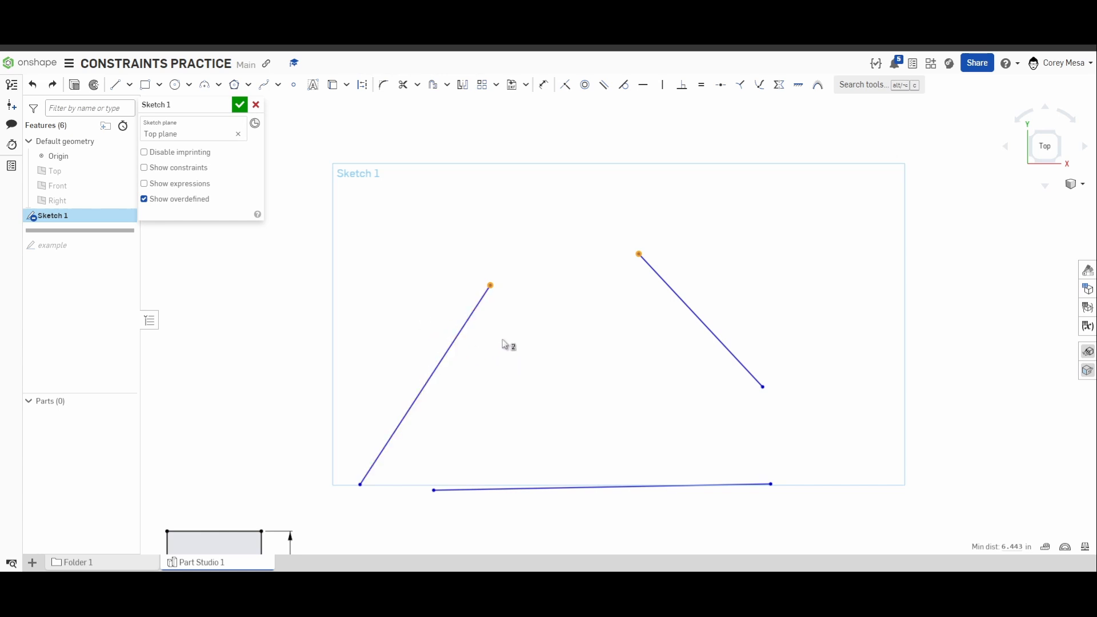
pyautogui.press('i')
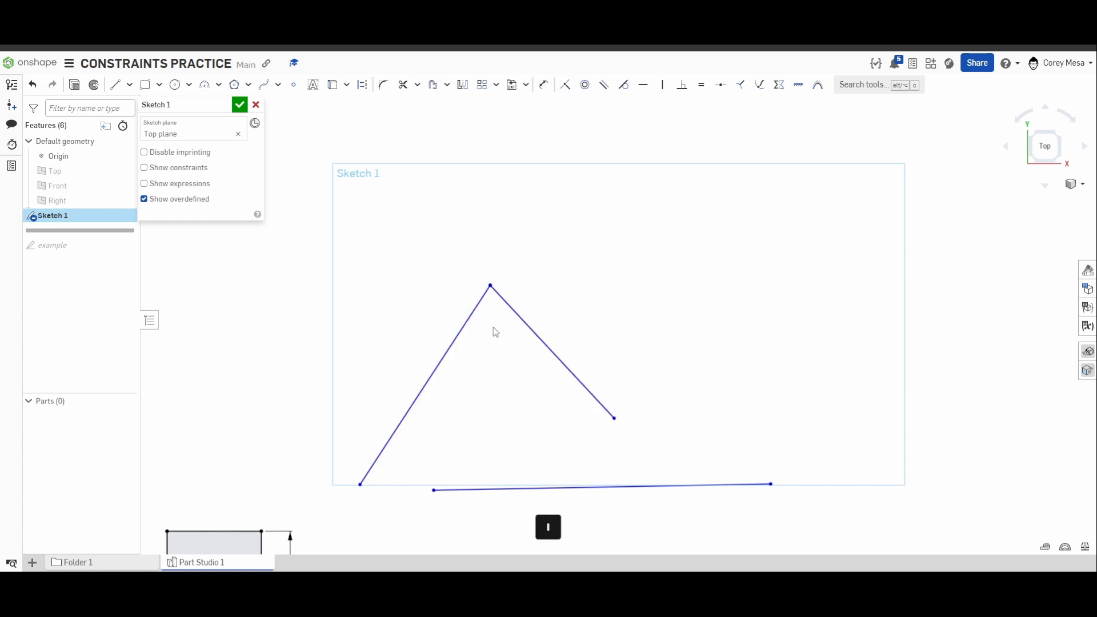
pyautogui.moveTo(496, 332); pyautogui.dragTo(549, 225, button='middle')
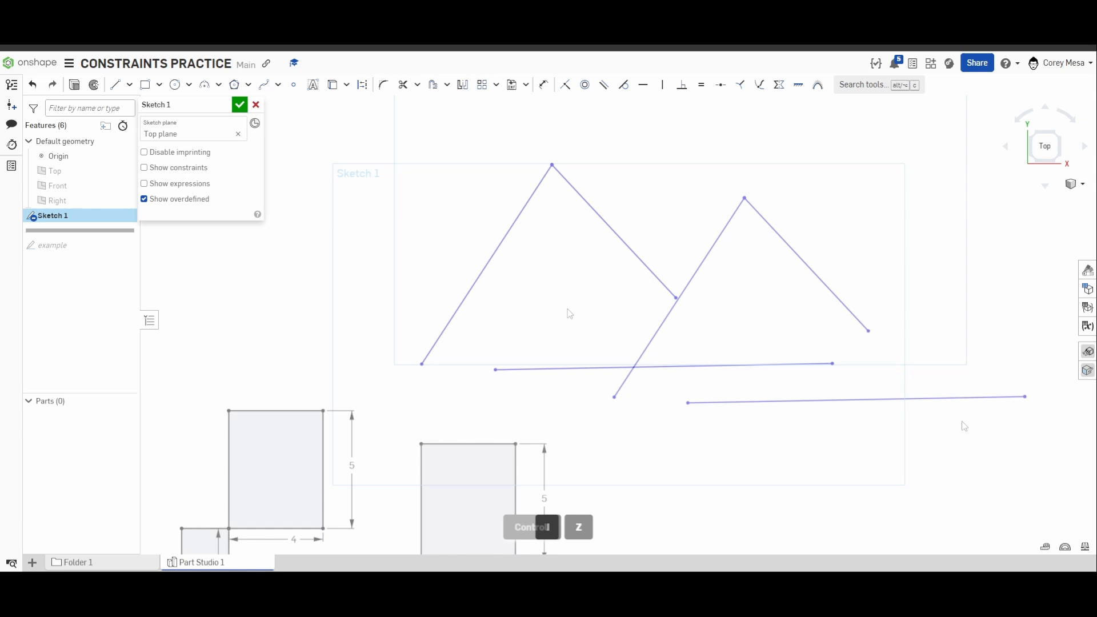
pyautogui.hotkey('ctrl', 'z')
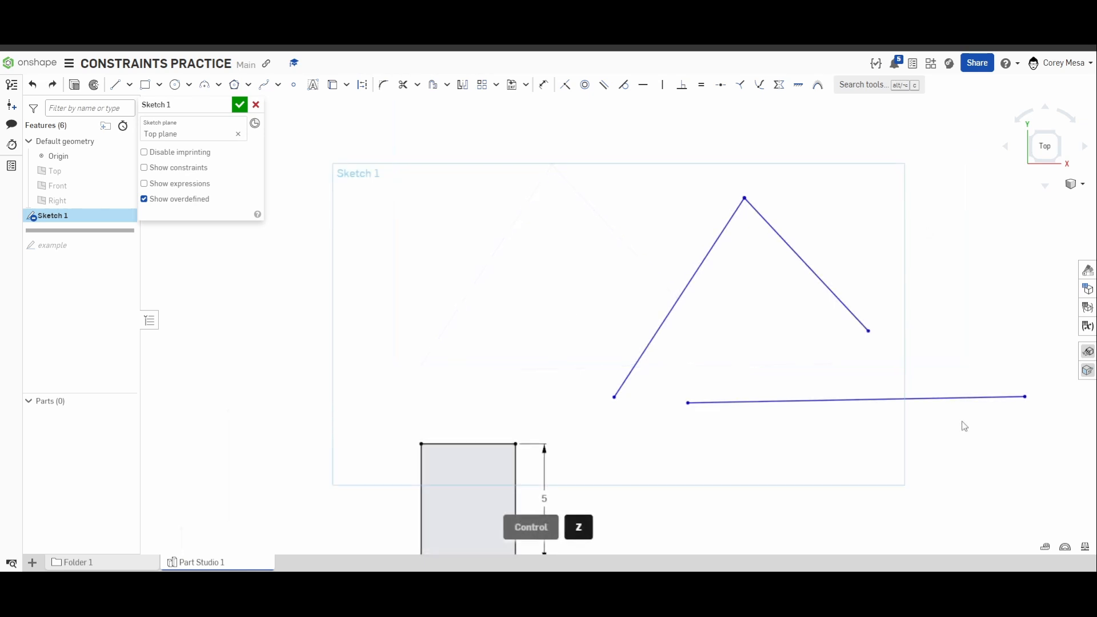
# Make the left slanted line's lower endpoint coincident with the bottom line's left endpoint.
pyautogui.press('i')
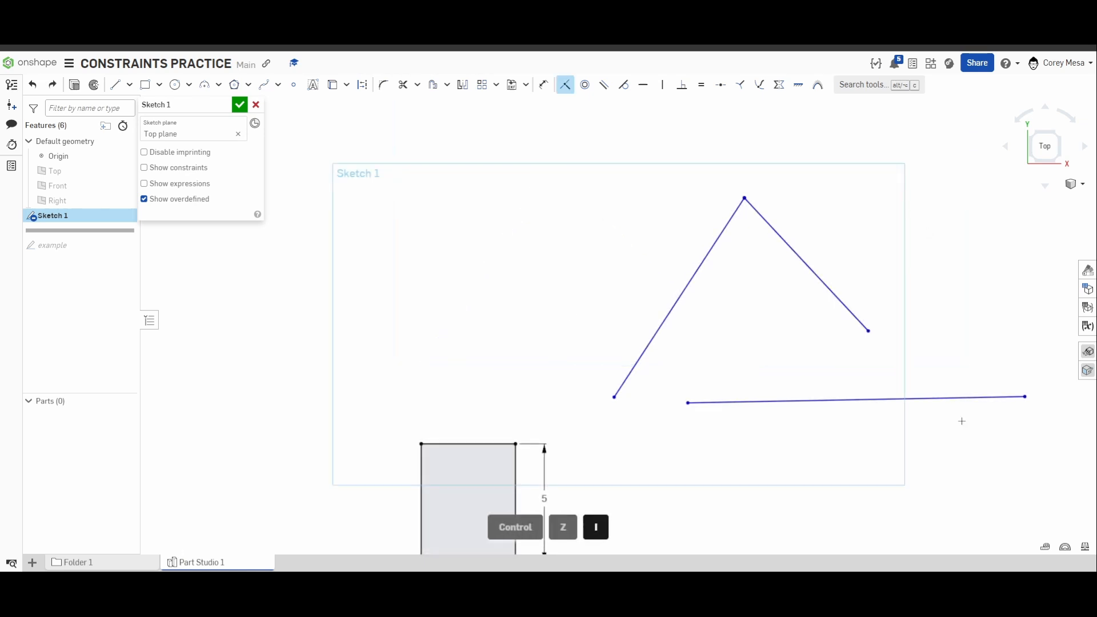
pyautogui.click(614, 398)
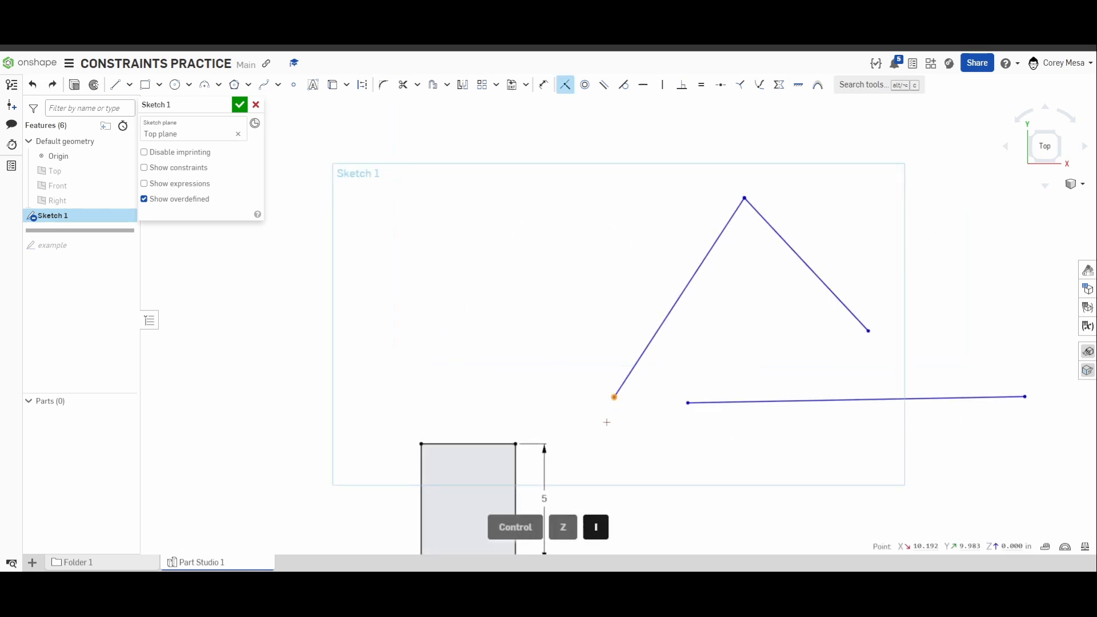
pyautogui.click(688, 403)
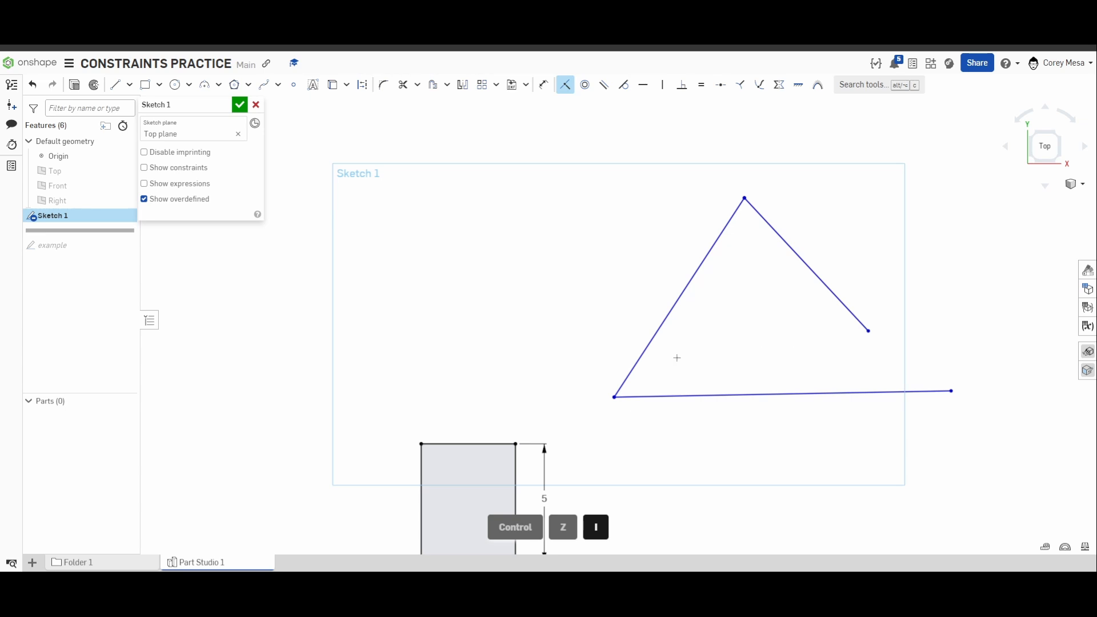
# Dimension the left slanted line to a length of 10 in.
pyautogui.moveTo(897, 410); pyautogui.dragTo(893, 431, button='middle')
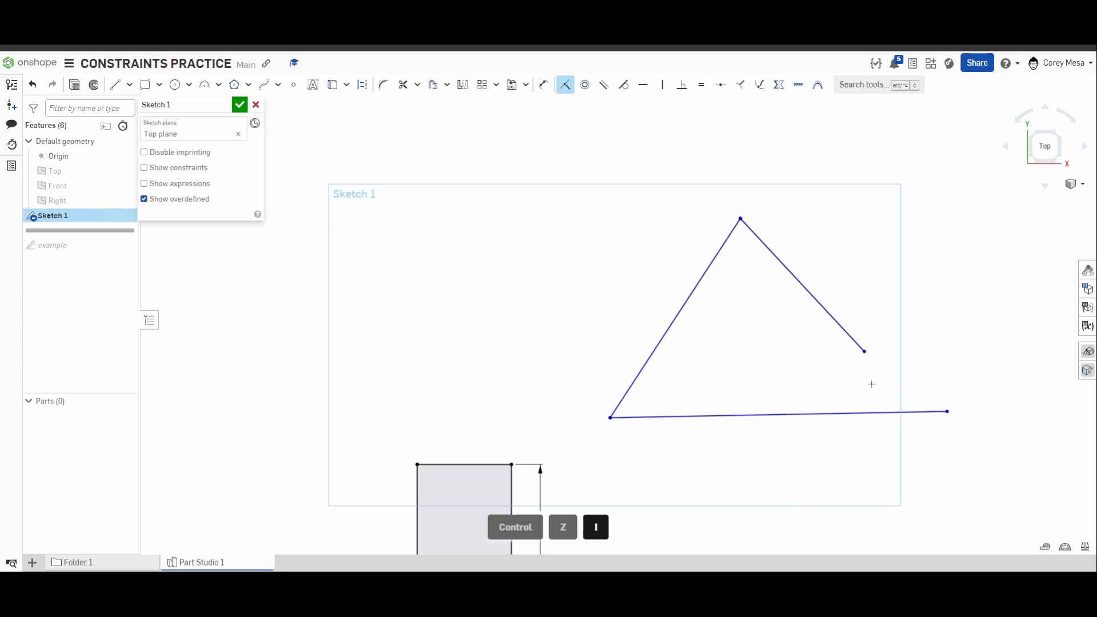
pyautogui.scroll(4, 770, 358)
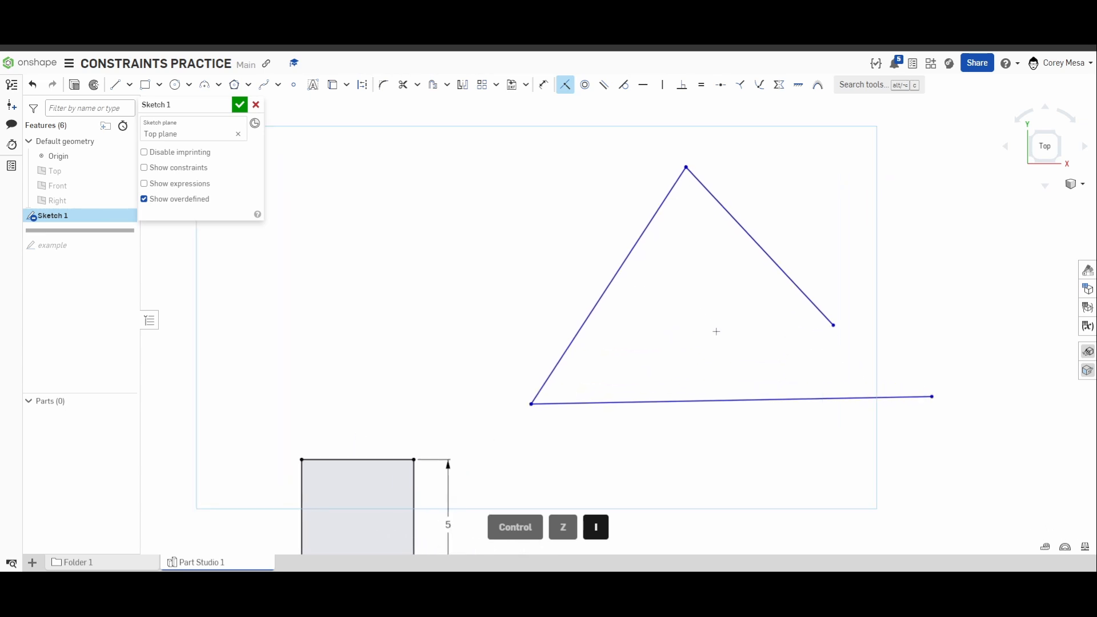
pyautogui.moveTo(646, 364); pyautogui.dragTo(642, 364, button='middle')
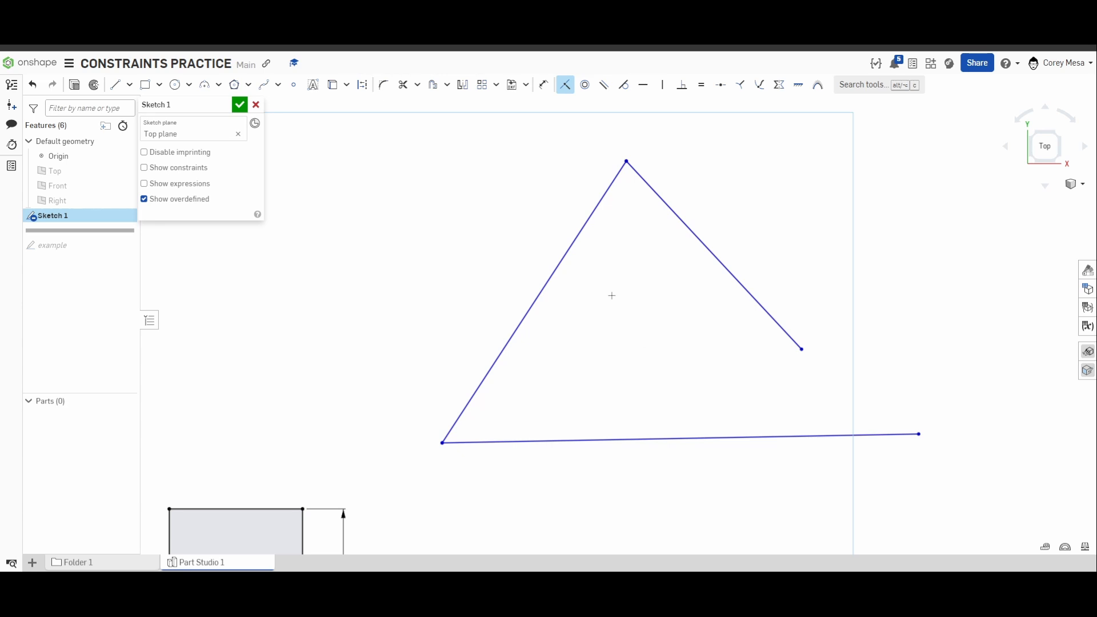
pyautogui.press('d')
pyautogui.click(600, 201)
pyautogui.click(552, 201)
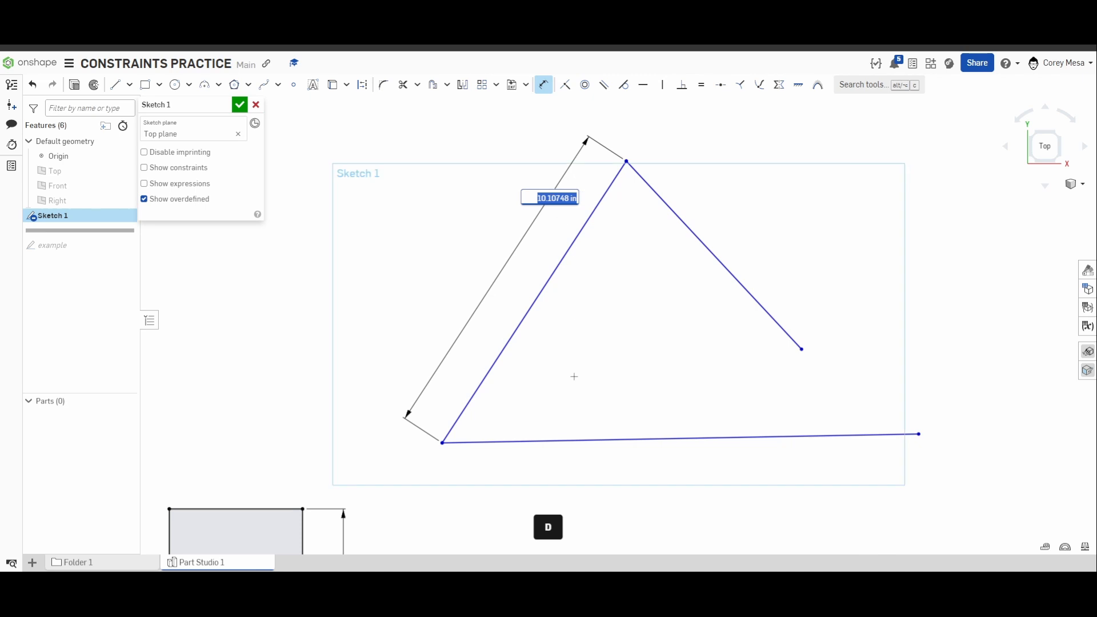
pyautogui.write('10')
pyautogui.press('Return')
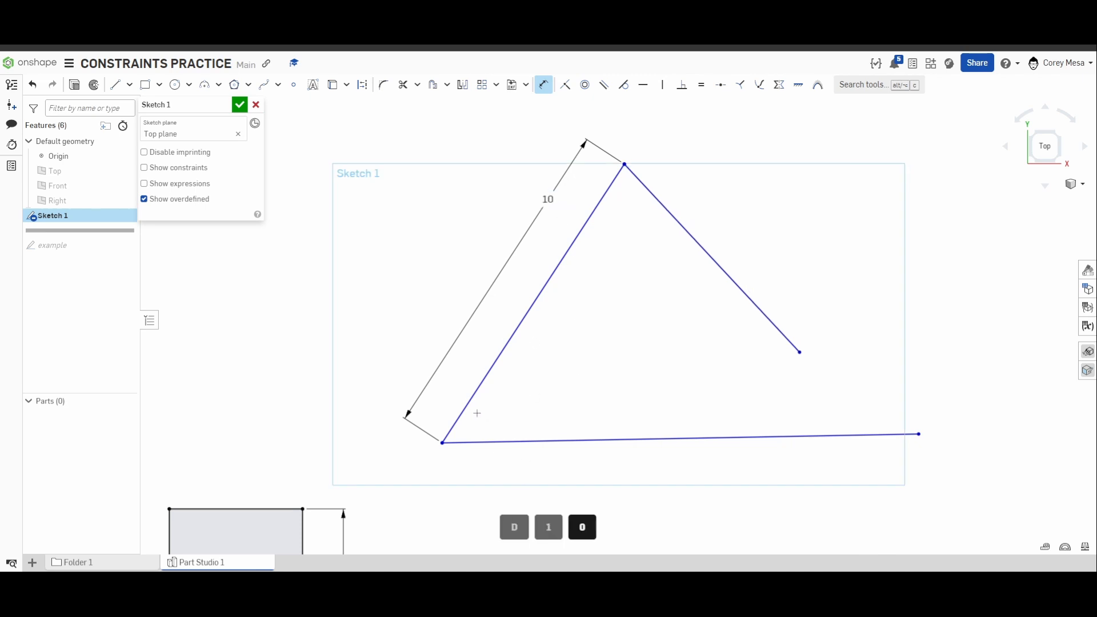
# Dimension the angle between the left slanted line and the bottom line to 55°.
pyautogui.click(474, 442)
pyautogui.click(466, 407)
pyautogui.click(499, 430)
pyautogui.write('2')
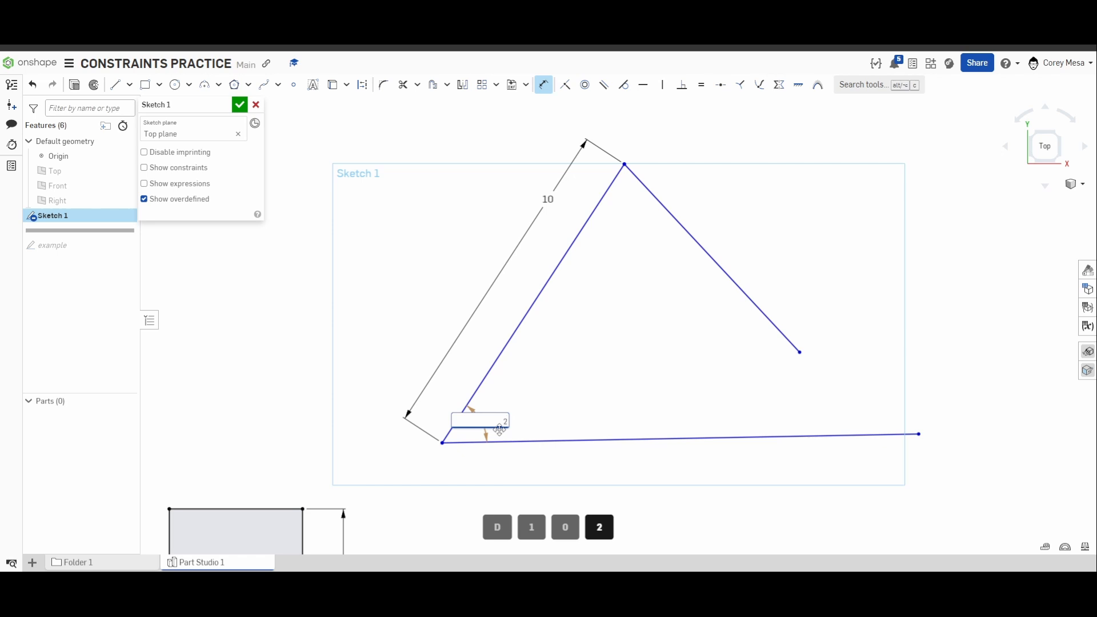
pyautogui.press('BackSpace')
pyautogui.write('55')
pyautogui.press('Return')
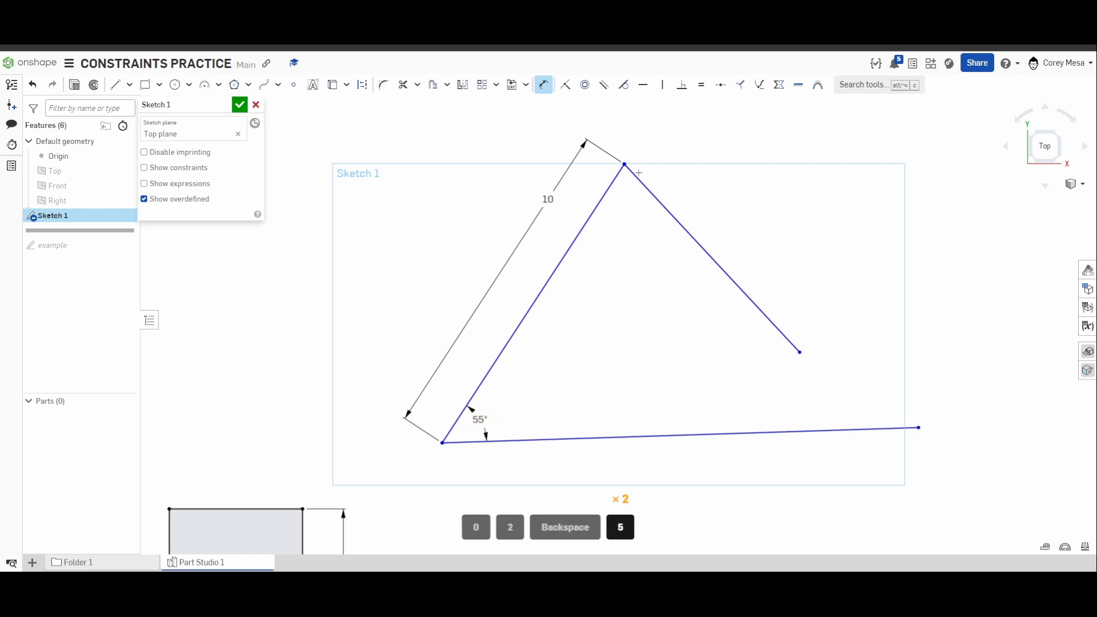
# Dimension the angle between the two slanted lines at the triangle's apex.
pyautogui.click(617, 177)
pyautogui.click(641, 181)
pyautogui.click(625, 207)
pyautogui.click(653, 312)
# Try closing the triangle twice by making the free ends of the right and bottom lines coincident, undoing it each time.
pyautogui.press('i')
pyautogui.click(800, 352)
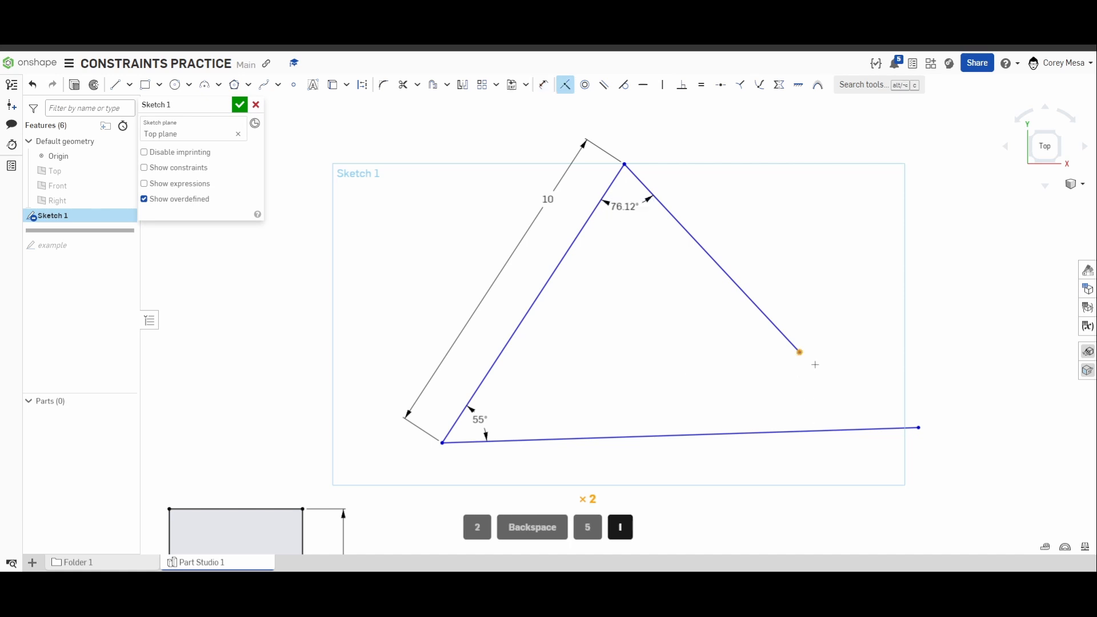
pyautogui.click(919, 427)
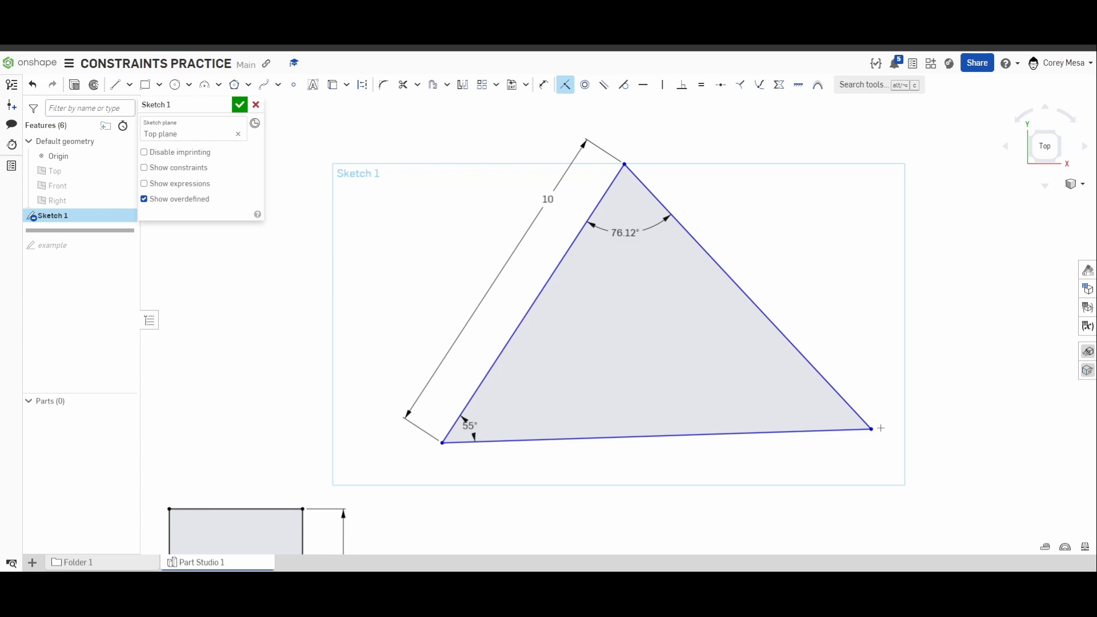
pyautogui.hotkey('ctrl', 'z')
pyautogui.hotkey('ctrl', 'z')
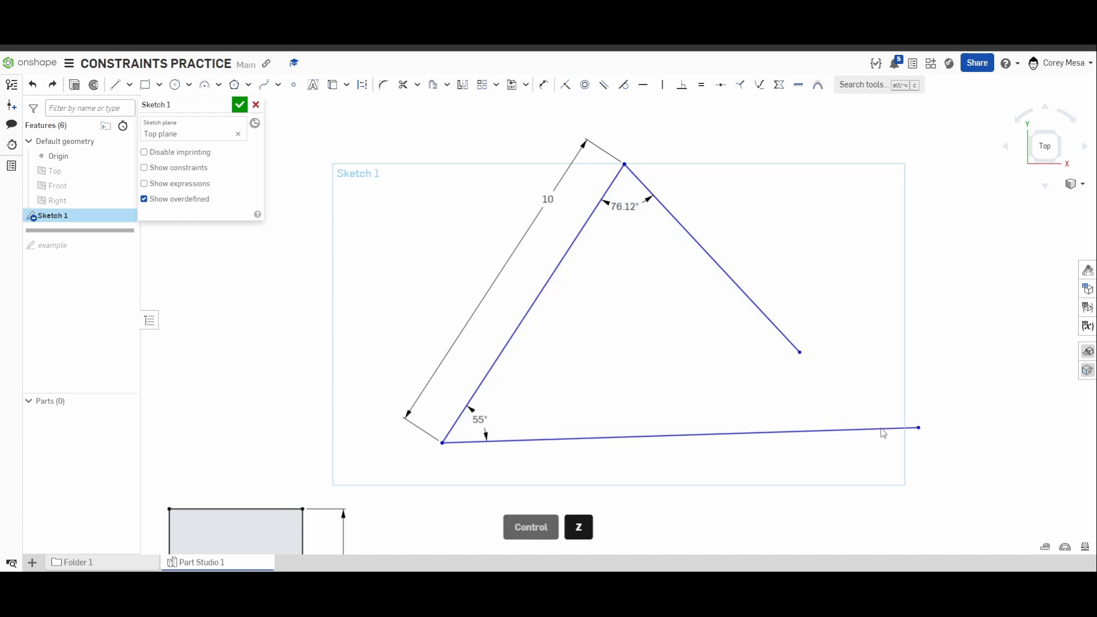
pyautogui.hotkey('ctrl', 'y')
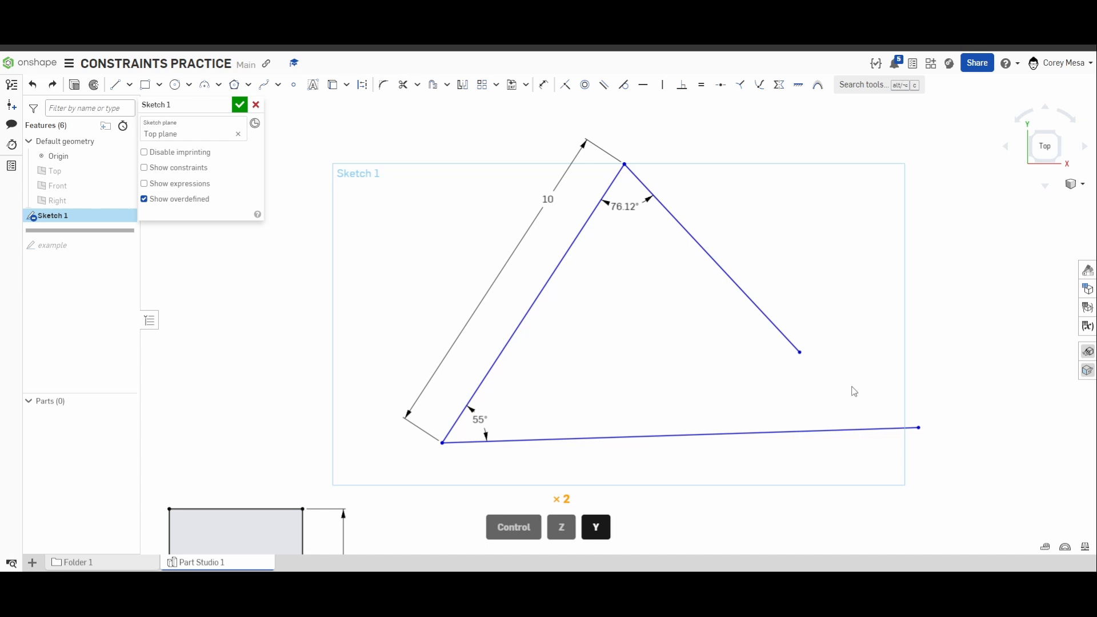
pyautogui.press('i')
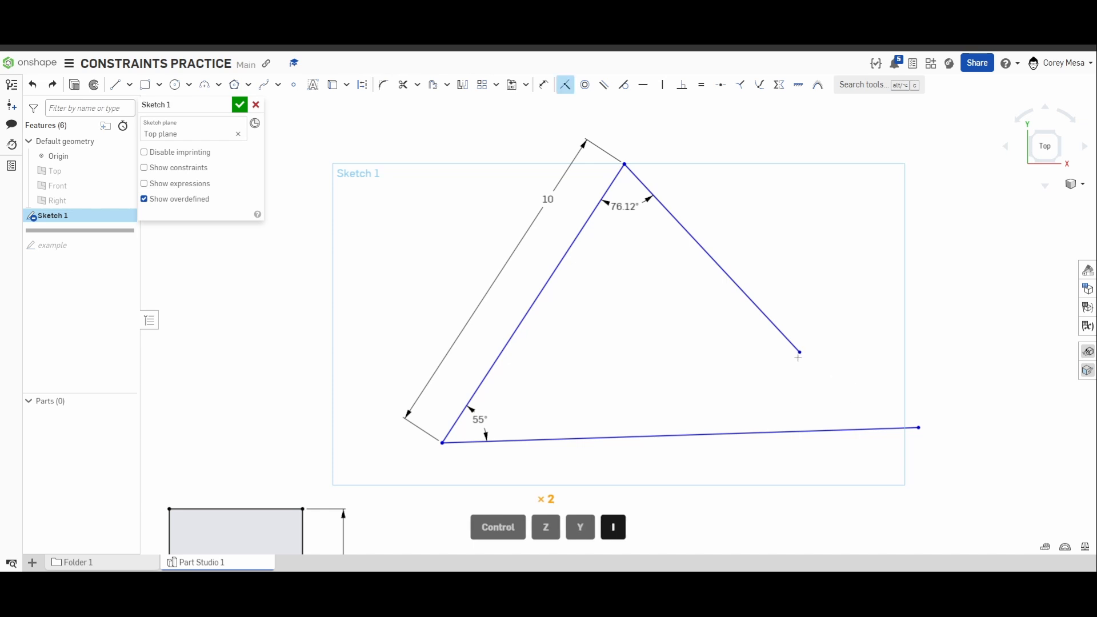
pyautogui.click(799, 353)
pyautogui.click(919, 429)
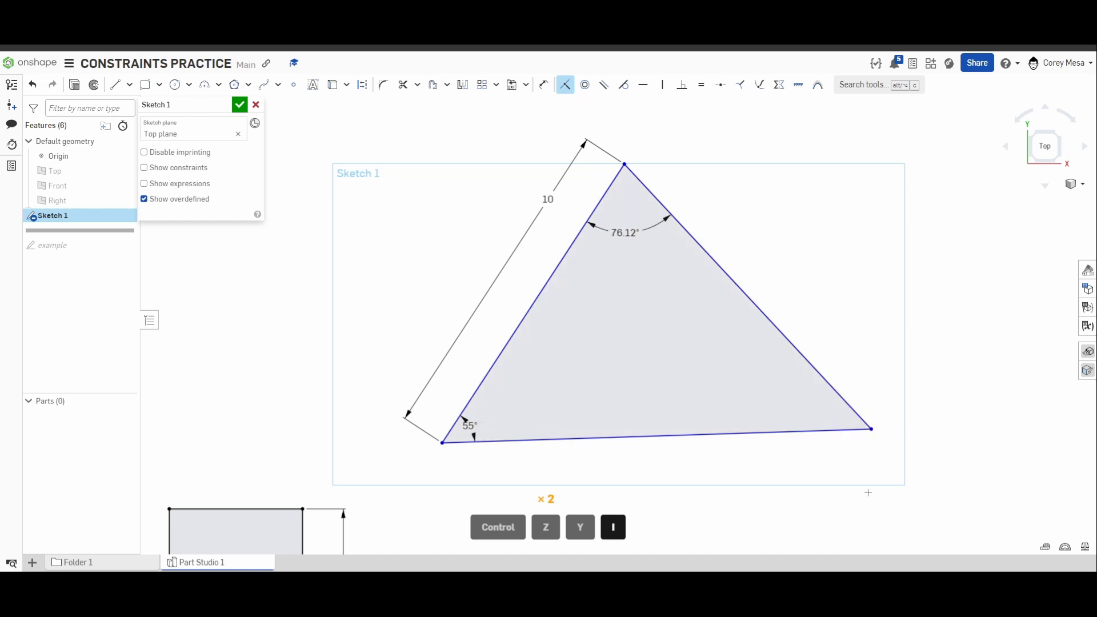
pyautogui.hotkey('ctrl', 'z')
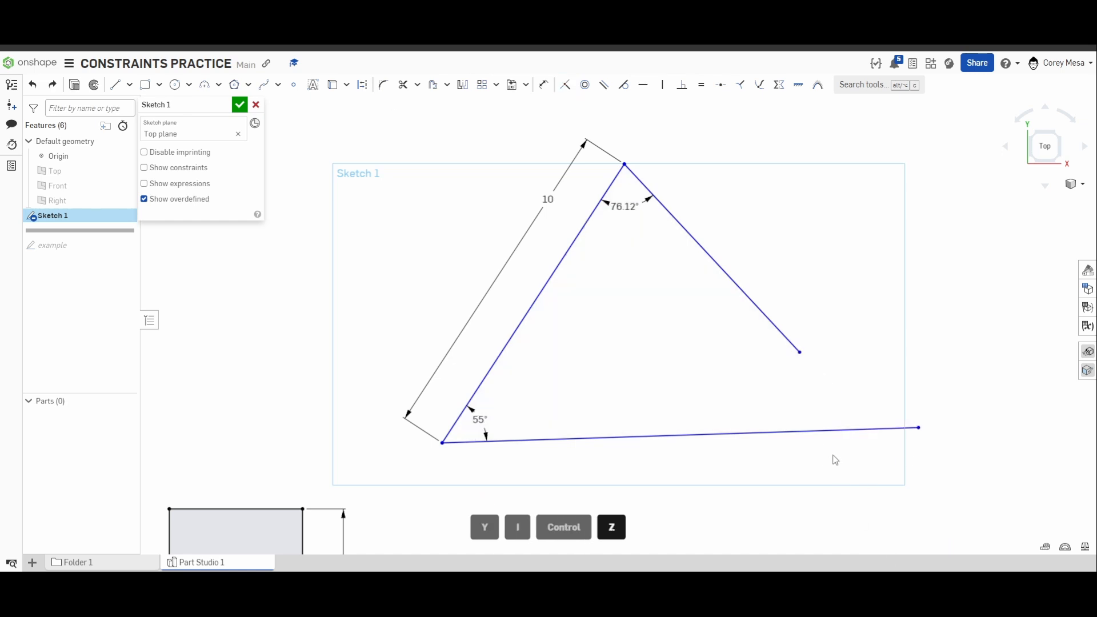
# Dimension the bottom line to a length of 15 in.
pyautogui.press('d')
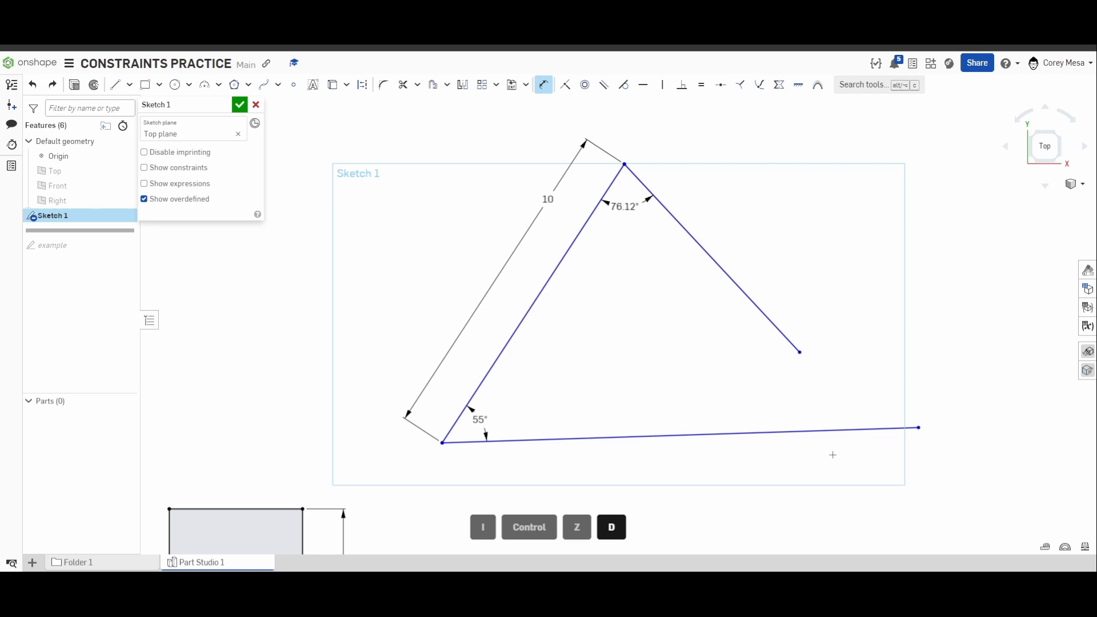
pyautogui.click(788, 432)
pyautogui.click(801, 472)
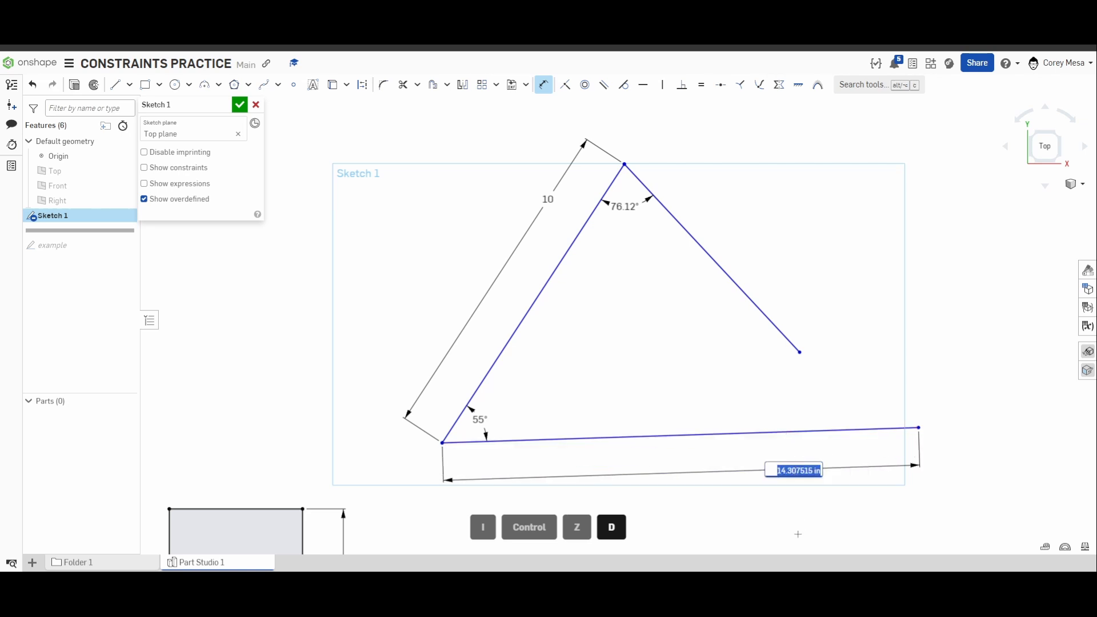
pyautogui.write('15')
pyautogui.press('Return')
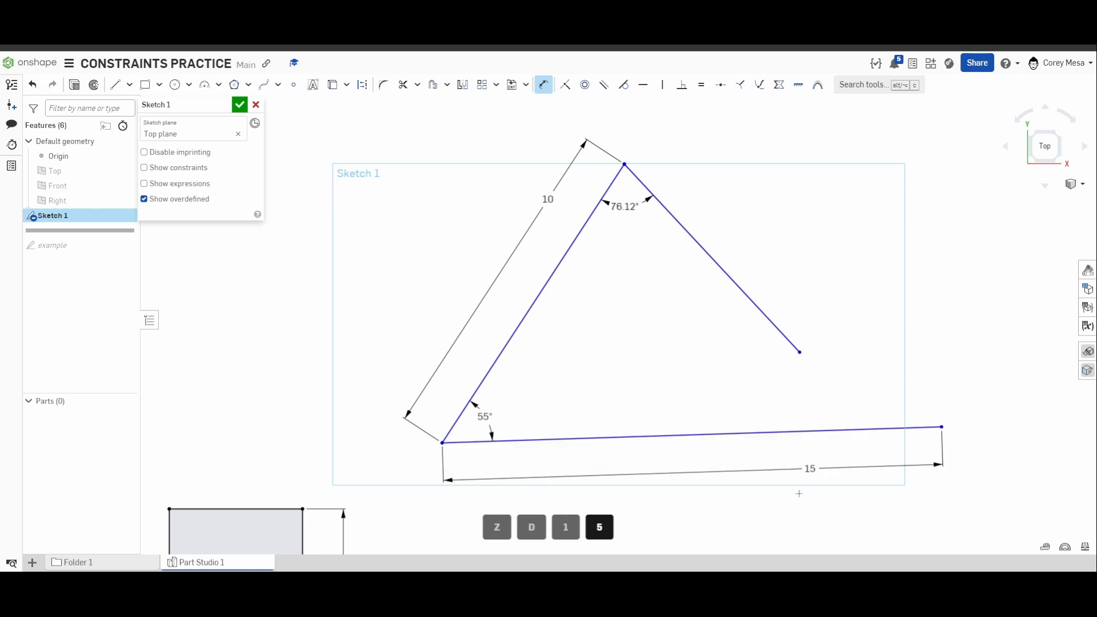
# Dimension the right slanted line to a length of 8 in.
pyautogui.click(726, 287)
pyautogui.click(781, 262)
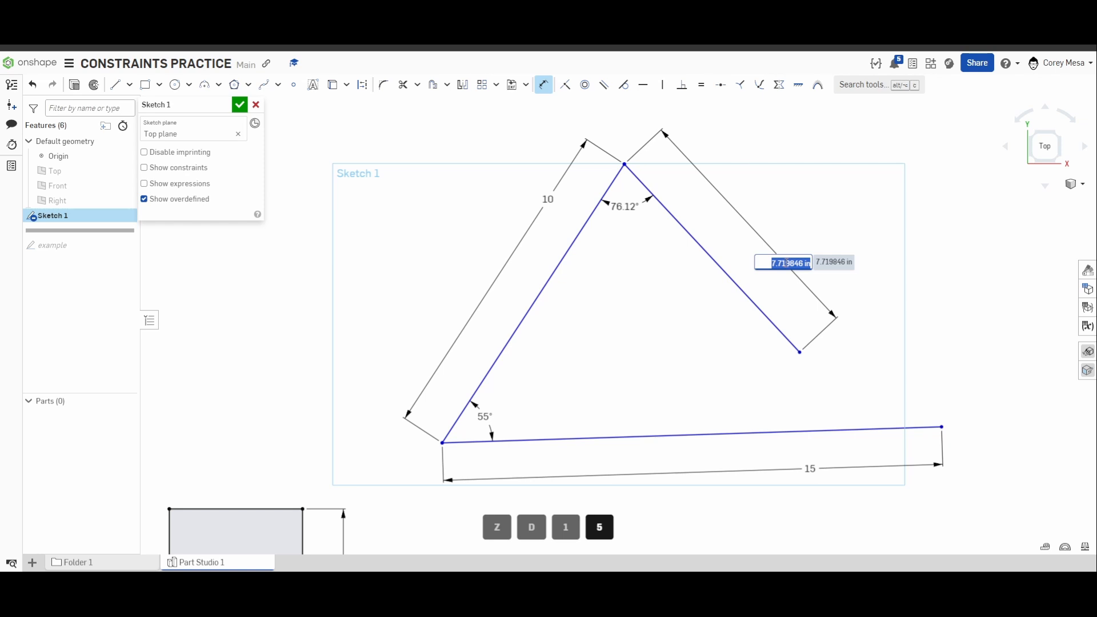
pyautogui.write('8')
pyautogui.press('Return')
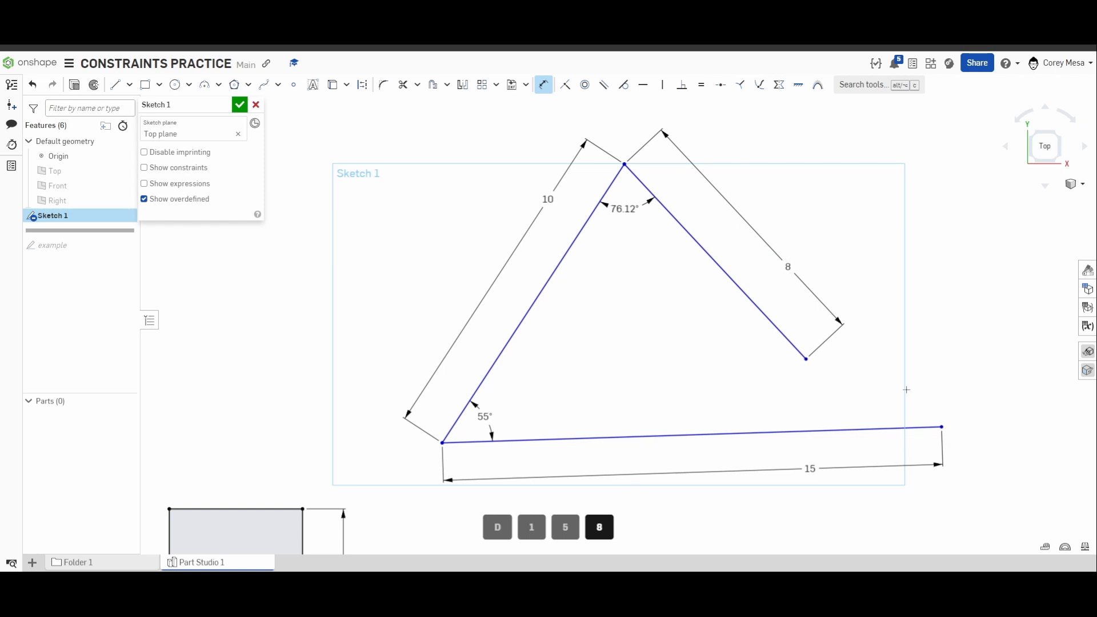
# Close the triangle by making the free ends of the bottom line and the right slanted line coincident.
pyautogui.press('d')
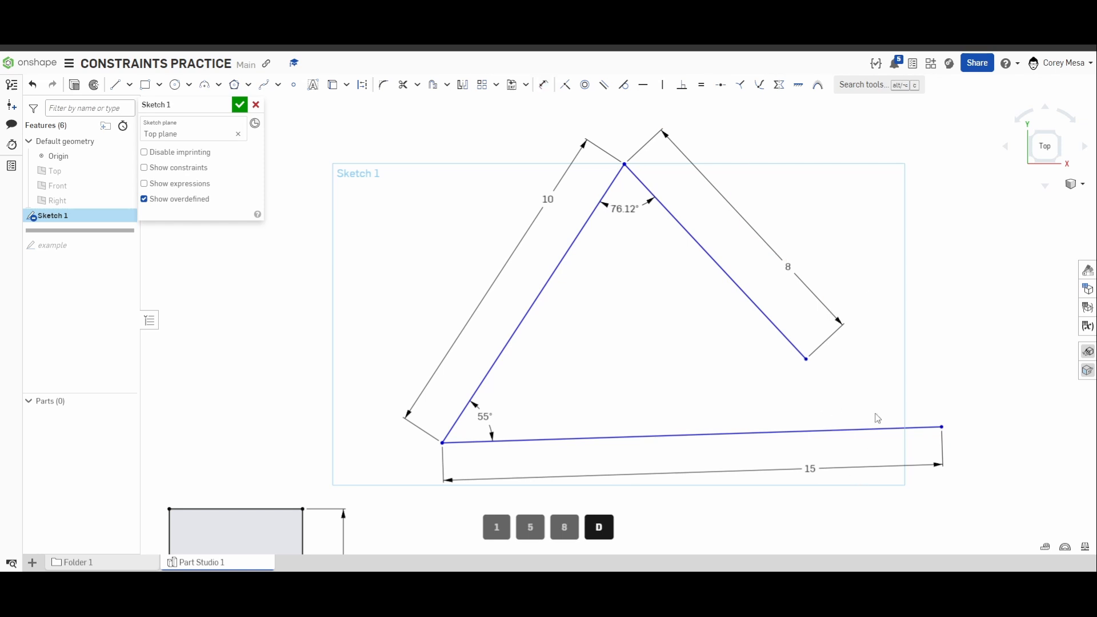
pyautogui.press('i')
pyautogui.click(942, 427)
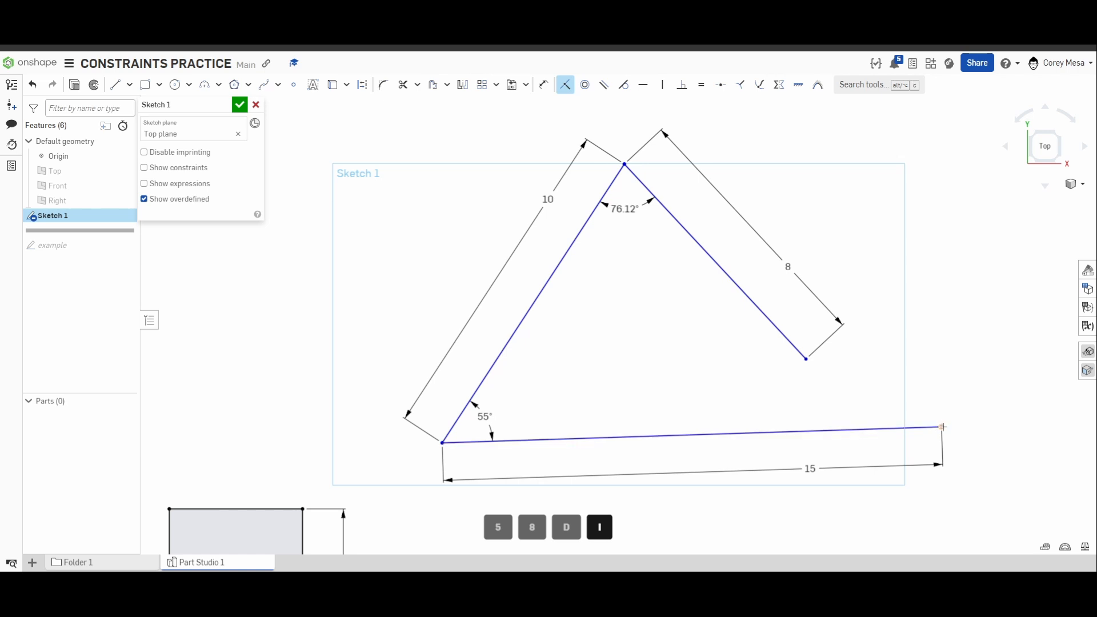
pyautogui.click(806, 359)
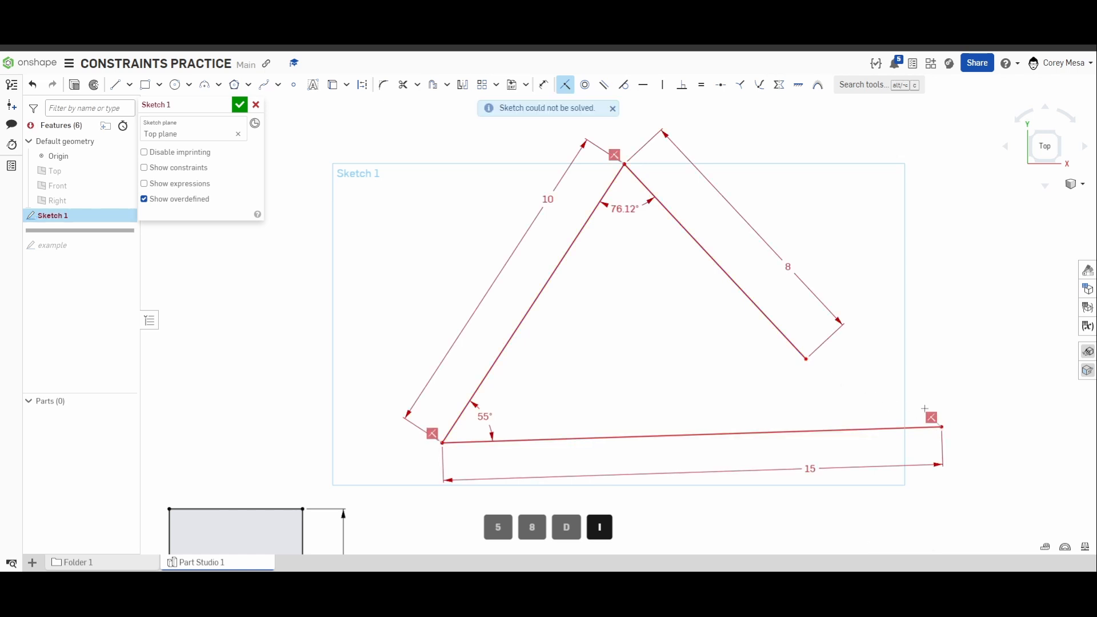
pyautogui.scroll(-1, 879, 316)
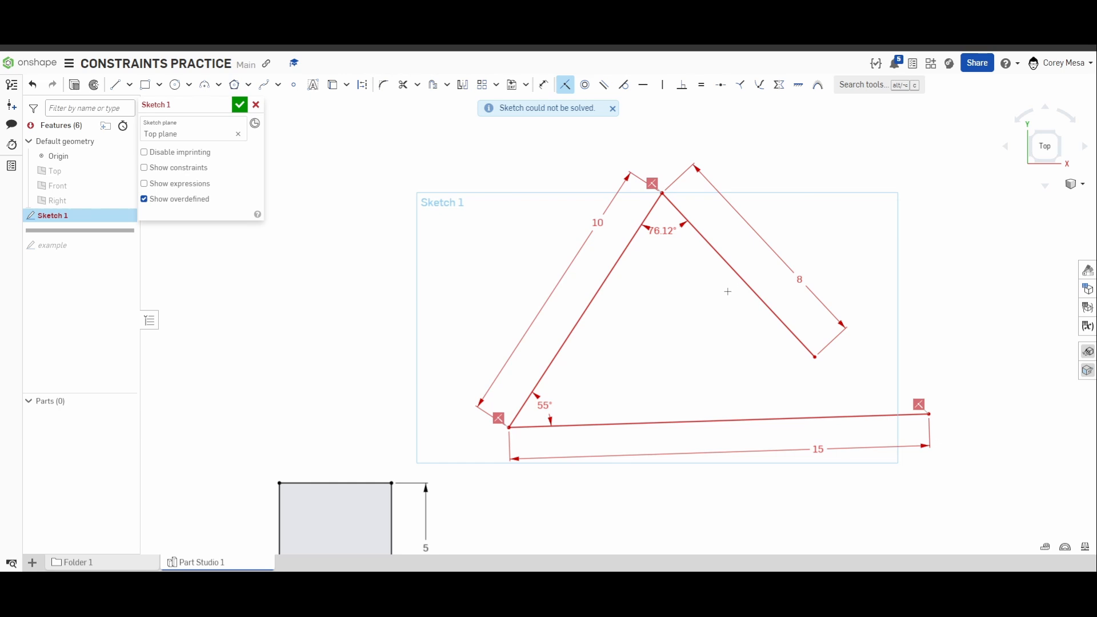
pyautogui.press('Escape')
# Show the sketch constraints and move the apex angle dimension slightly further down inside the triangle.
pyautogui.click(159, 171)
pyautogui.moveTo(662, 231); pyautogui.dragTo(672, 247)
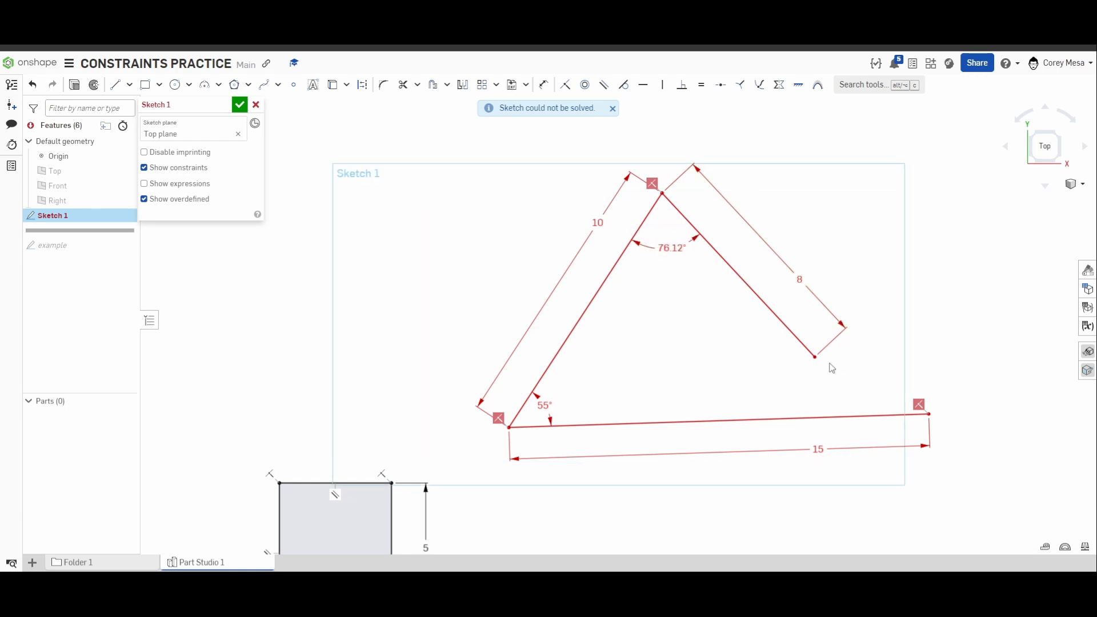
# Try deleting the left slanted line's 10 in length dimension, and undo the deletion.
pyautogui.doubleClick(600, 223)
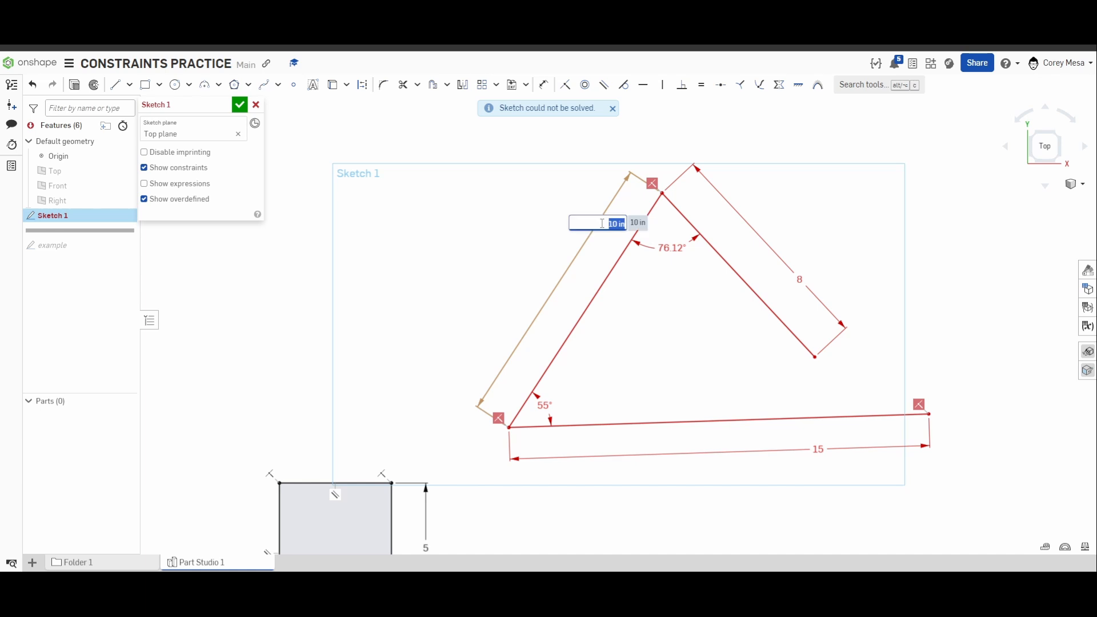
pyautogui.click(606, 242)
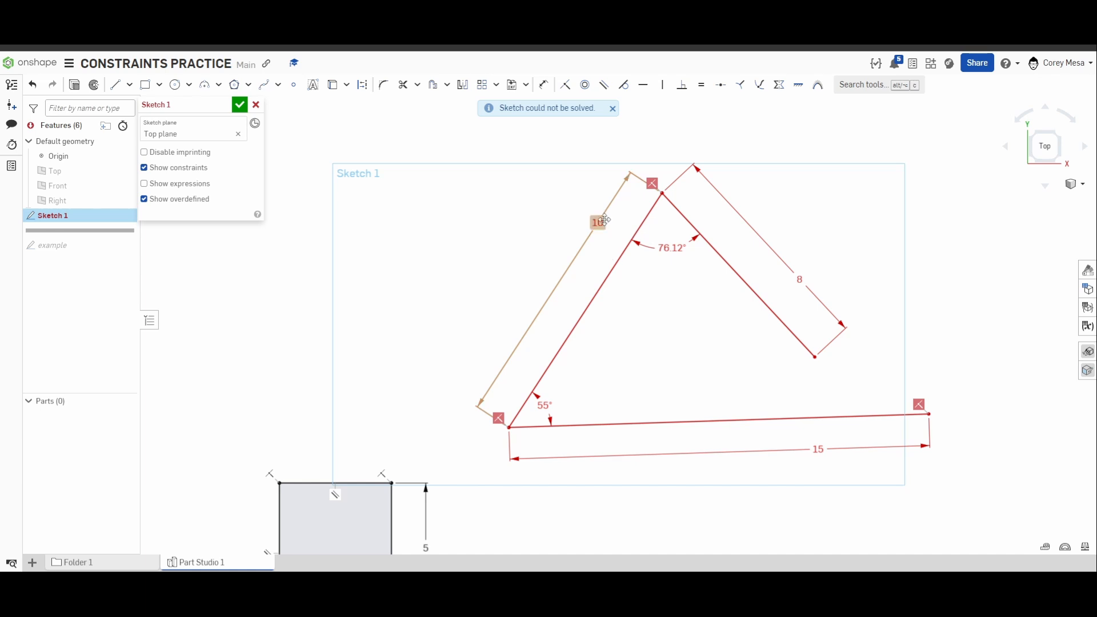
pyautogui.click(602, 222)
pyautogui.press('Delete')
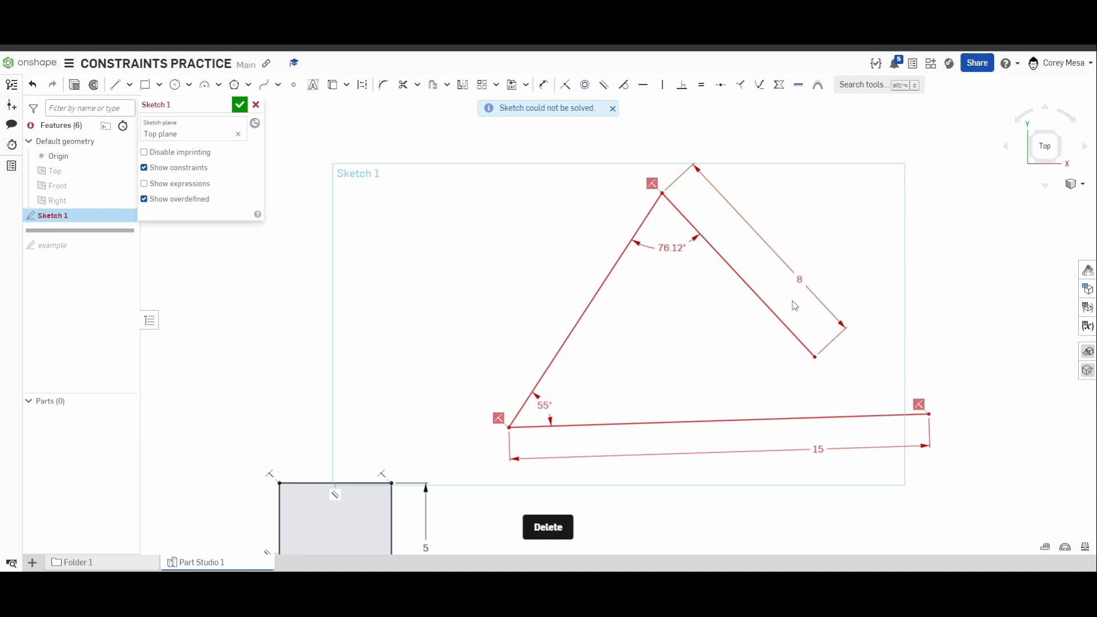
pyautogui.hotkey('ctrl', 'z')
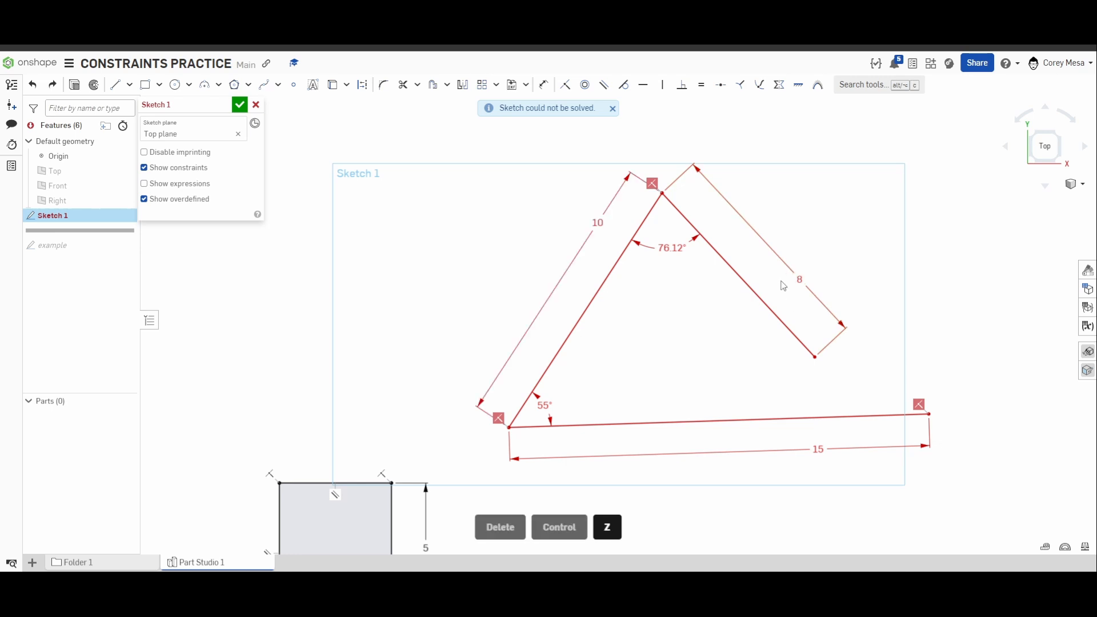
# Delete the angle dimension at the triangle's apex.
pyautogui.click(667, 251)
pyautogui.press('Delete')
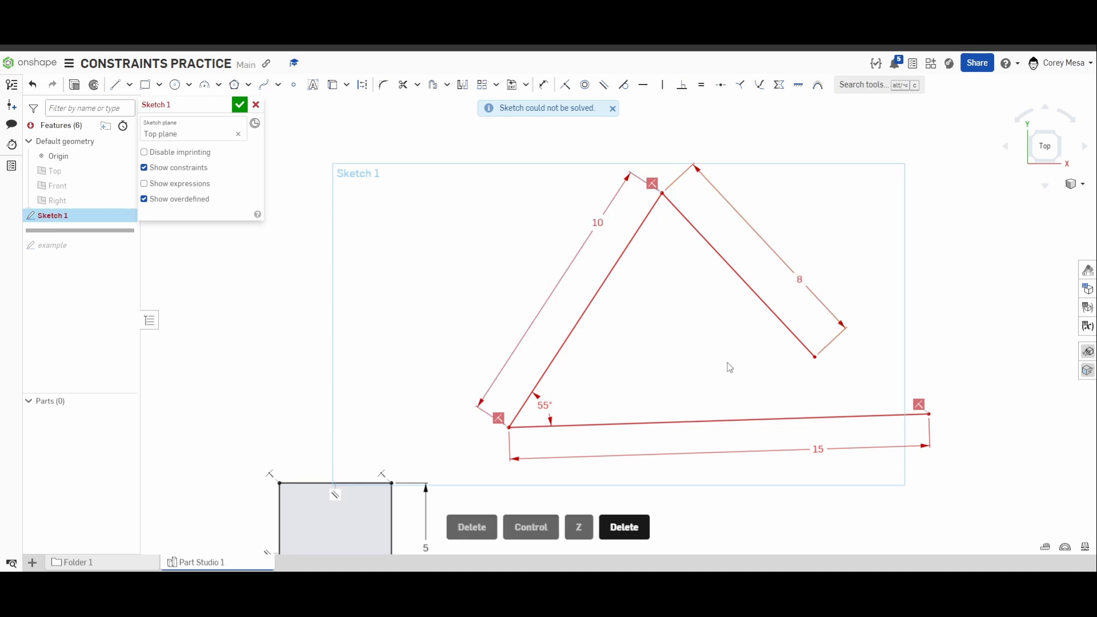
# Try deleting the right slanted line's 8 in length dimension, and undo the deletion.
pyautogui.click(801, 279)
pyautogui.press('Delete')
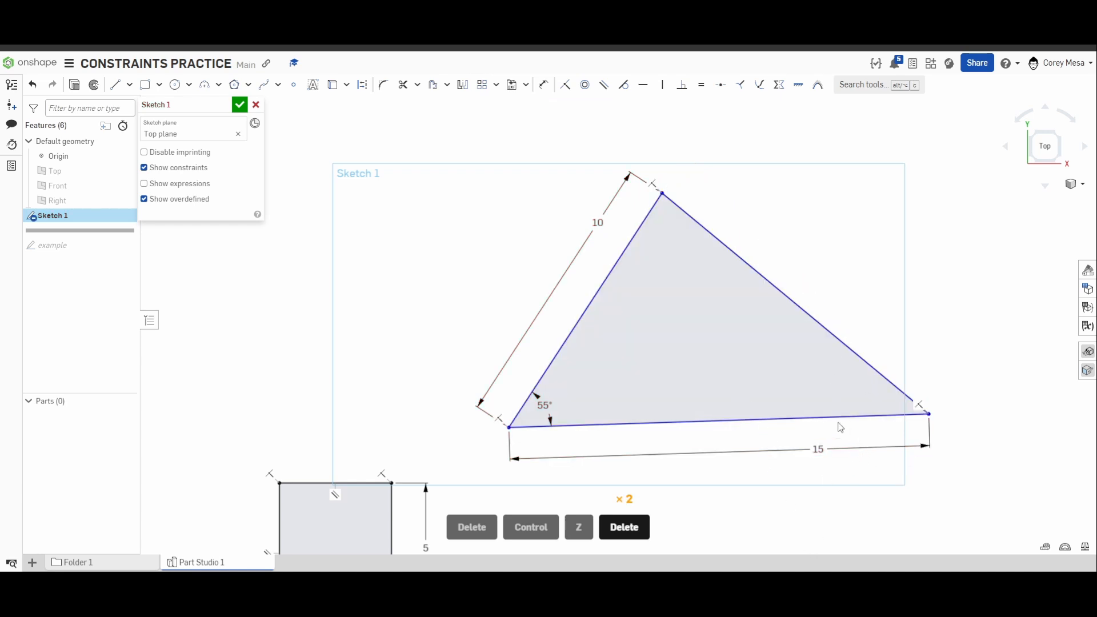
pyautogui.hotkey('ctrl', 'z')
pyautogui.hotkey('ctrl', 'z')
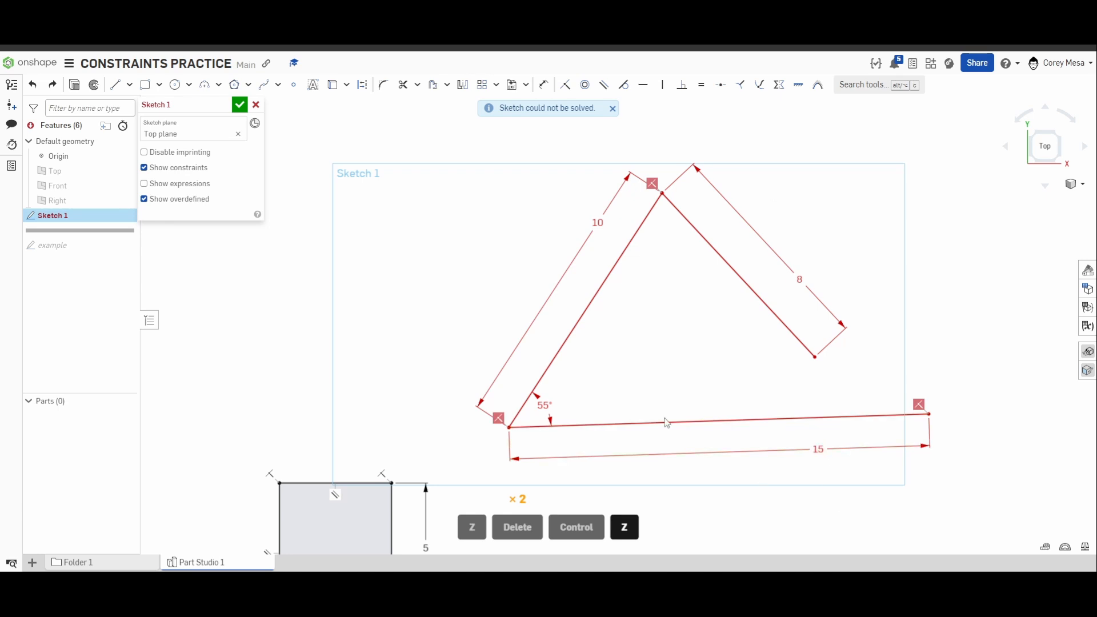
# Delete the 55° angle dimension between the left and bottom lines, and hide the sketch constraints.
pyautogui.click(544, 406)
pyautogui.press('Delete')
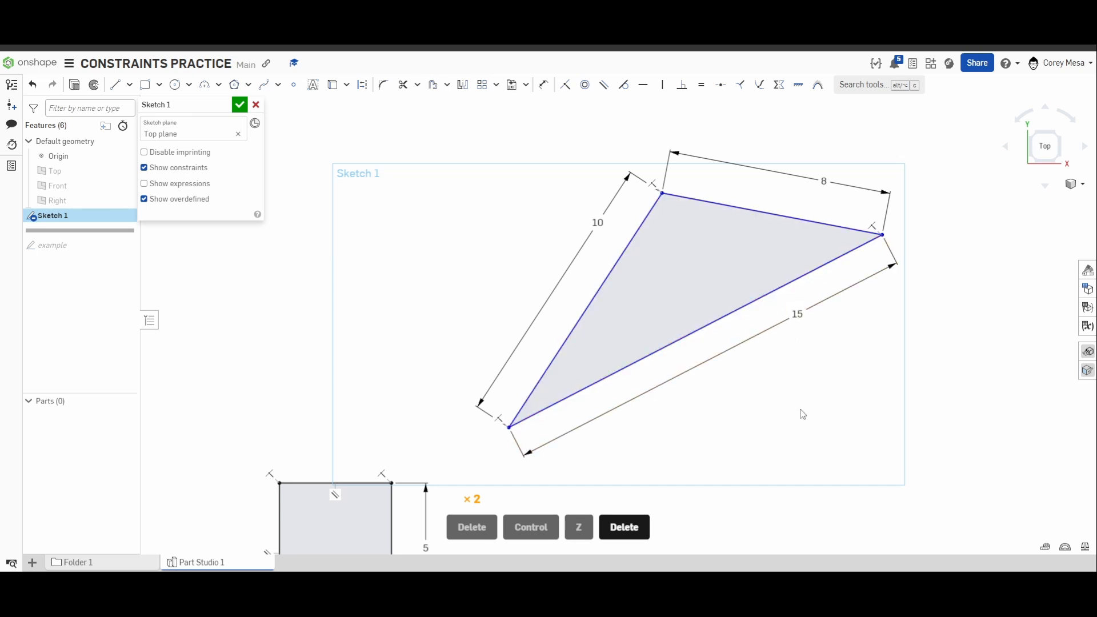
pyautogui.scroll(-3, 789, 424)
pyautogui.moveTo(789, 424); pyautogui.dragTo(725, 427, button='middle')
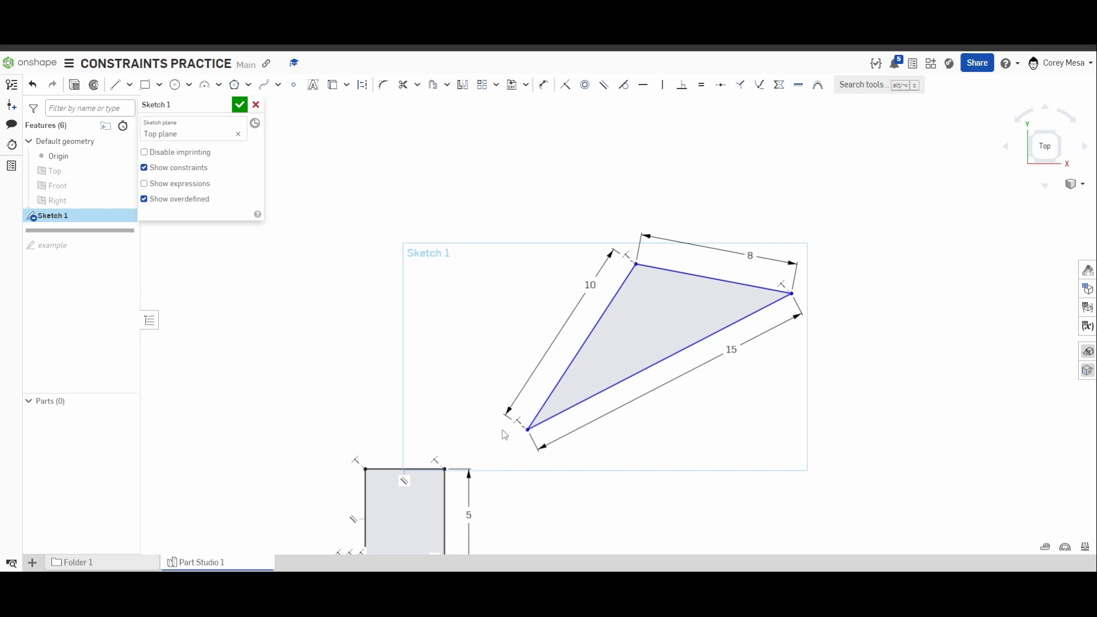
pyautogui.scroll(-3, 505, 436)
pyautogui.click(145, 168)
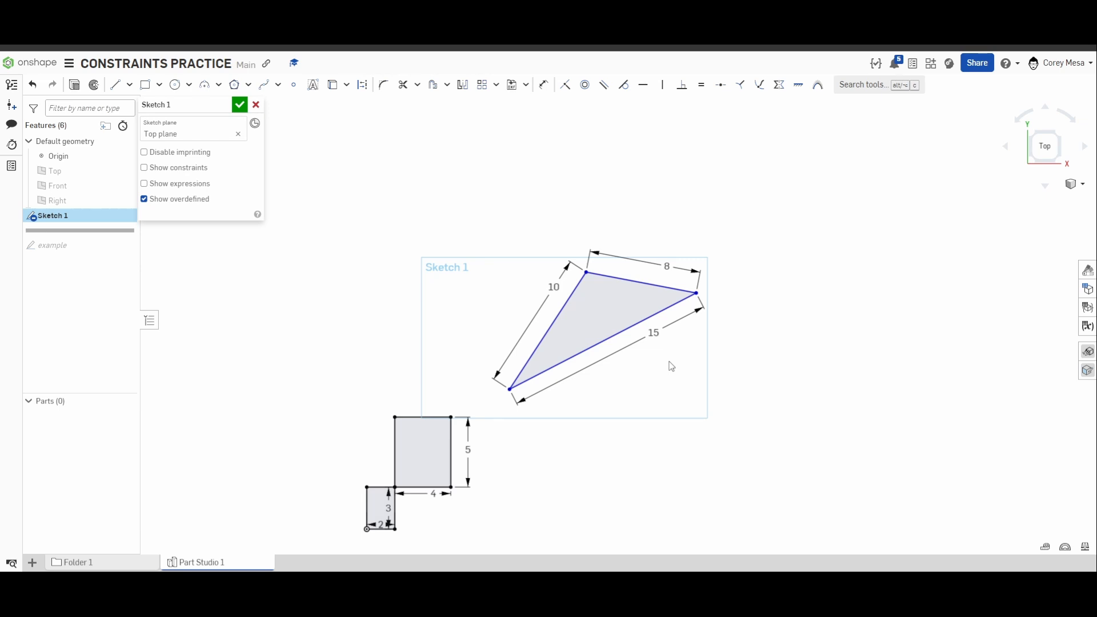
# In the empty area beside the triangle, draw a 2 in horizontal line and a 2 in vertical line down from its right end.
pyautogui.moveTo(672, 367); pyautogui.dragTo(535, 405, button='middle')
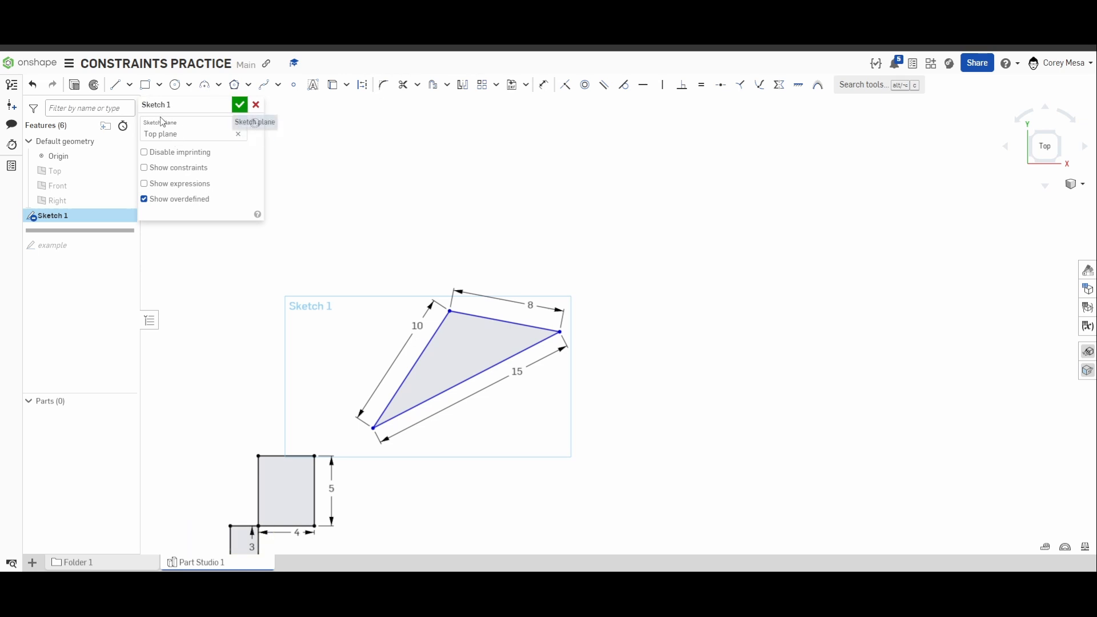
pyautogui.click(116, 85)
pyautogui.moveTo(721, 355); pyautogui.dragTo(502, 392, button='middle')
pyautogui.scroll(3, 600, 375)
pyautogui.click(515, 317)
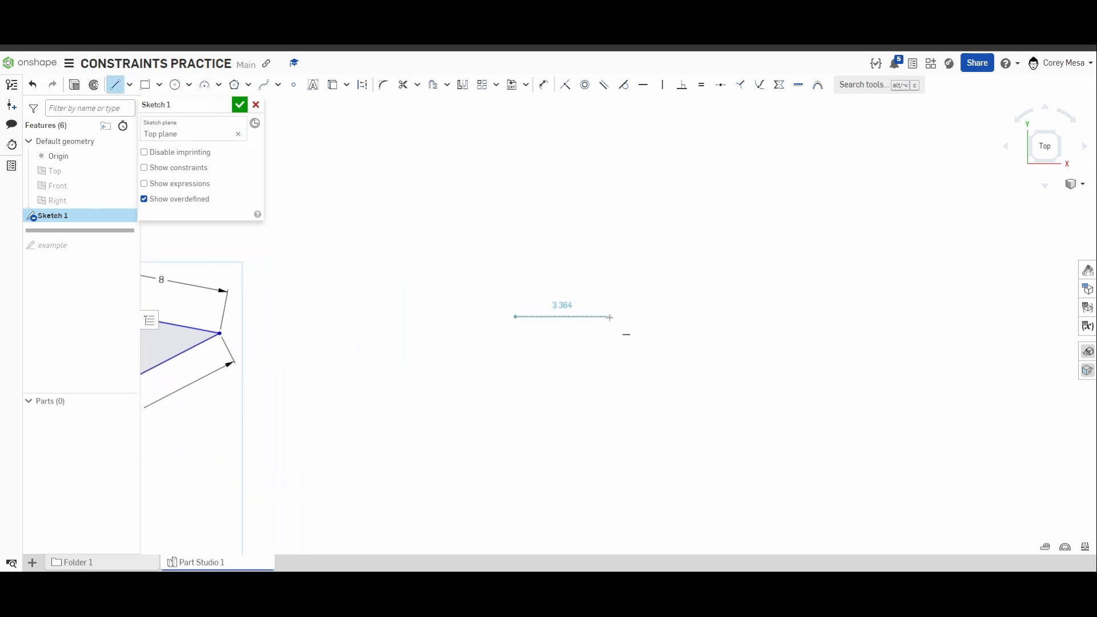
pyautogui.write('2')
pyautogui.press('Return')
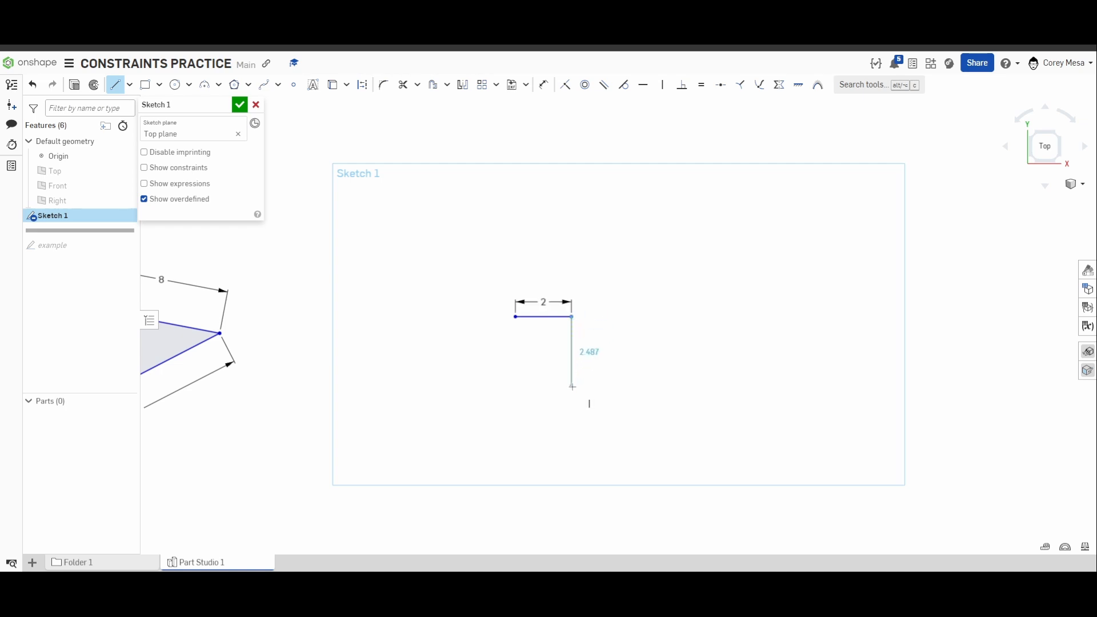
pyautogui.write('2')
pyautogui.press('Return')
# Continue from the vertical line's lower end with a 2 in horizontal line to the left.
pyautogui.scroll(5, 469, 407)
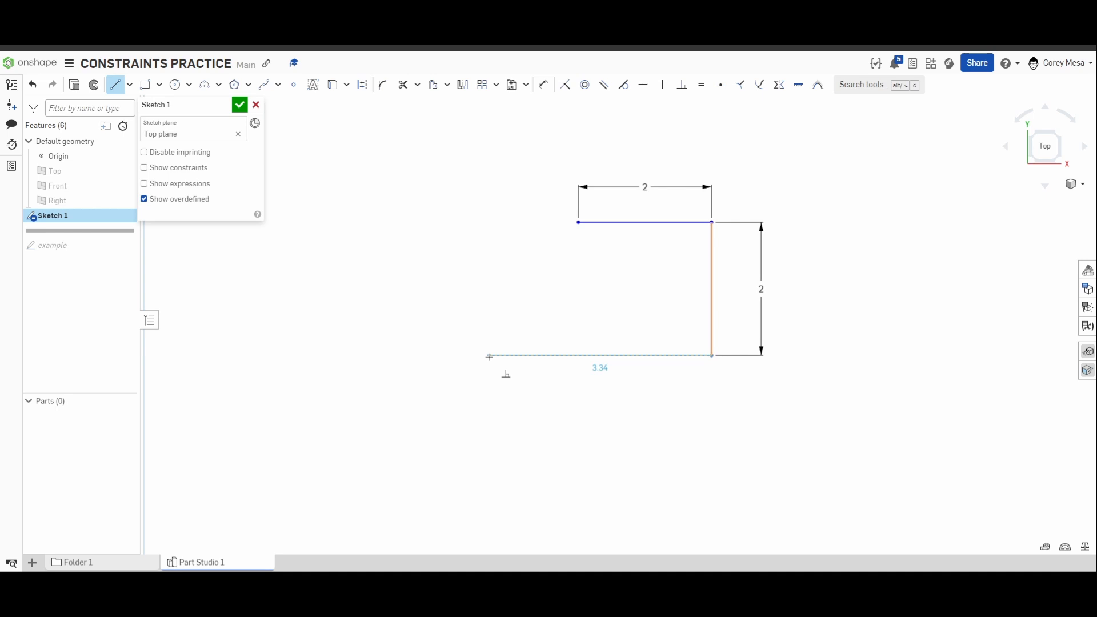
pyautogui.click(489, 357)
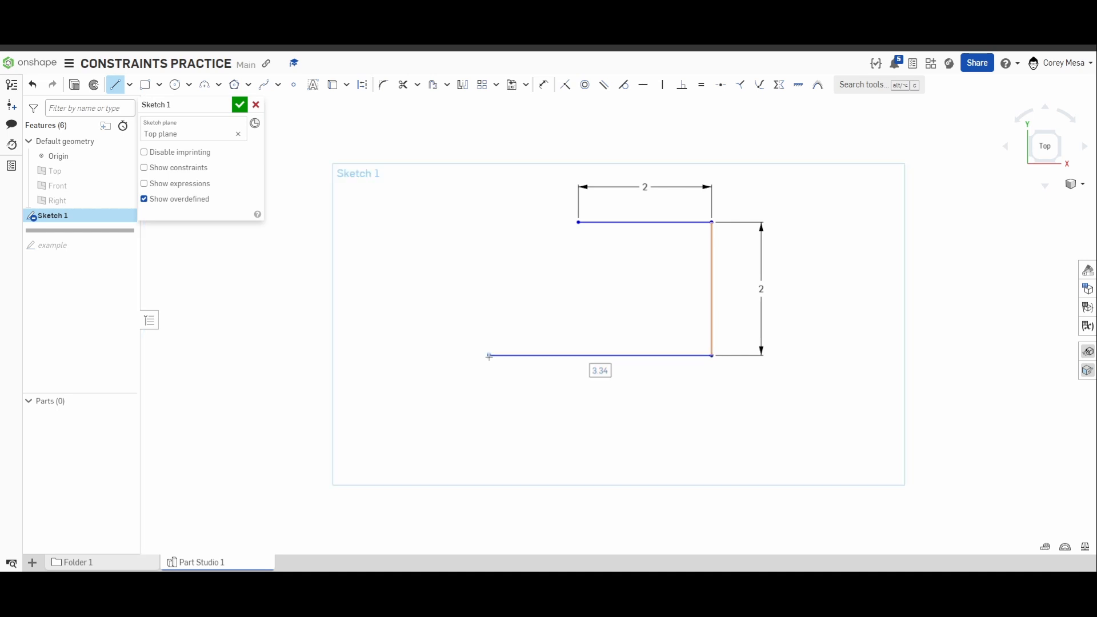
pyautogui.write('2')
pyautogui.press('Return')
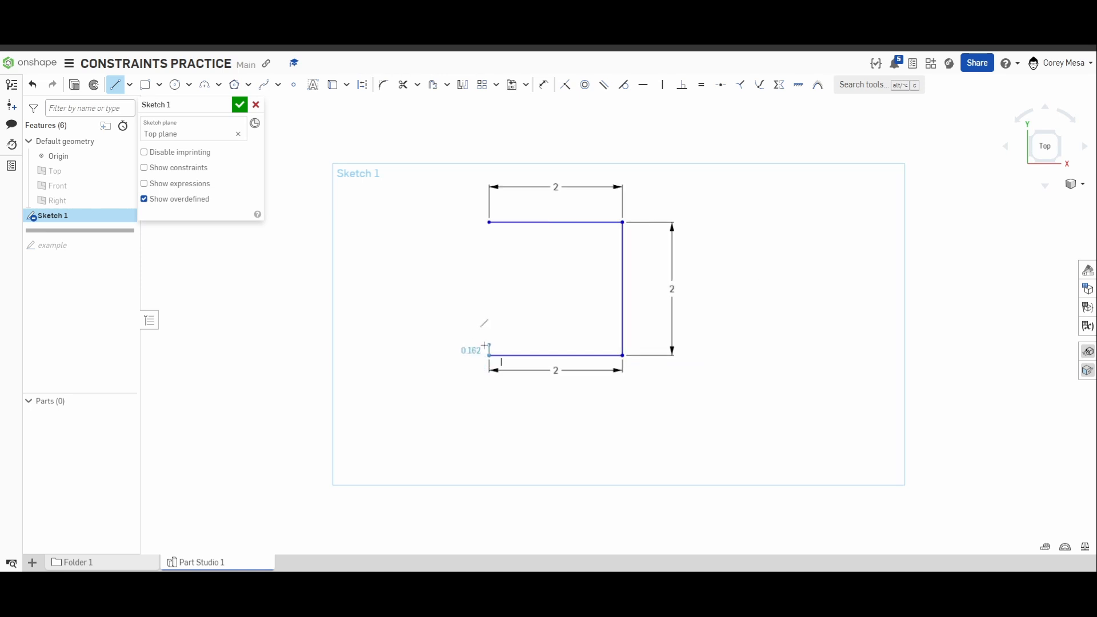
# Close the square with a left line up to the top line's free end, giving it a 2 in length dimension.
pyautogui.click(490, 222)
pyautogui.click(490, 223)
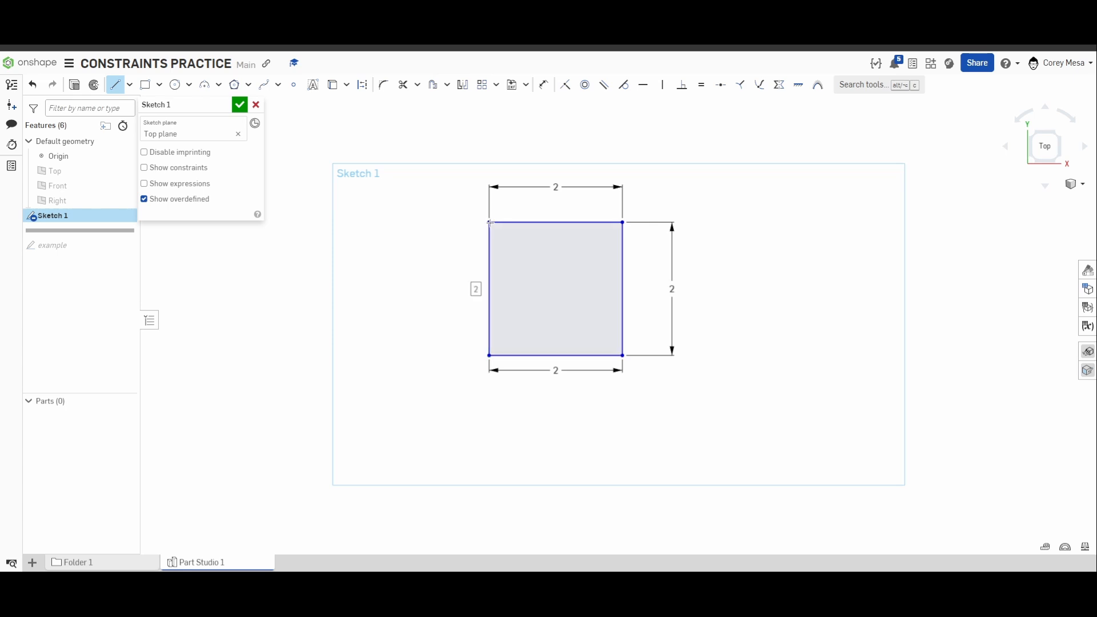
pyautogui.press('Return')
pyautogui.press('Return')
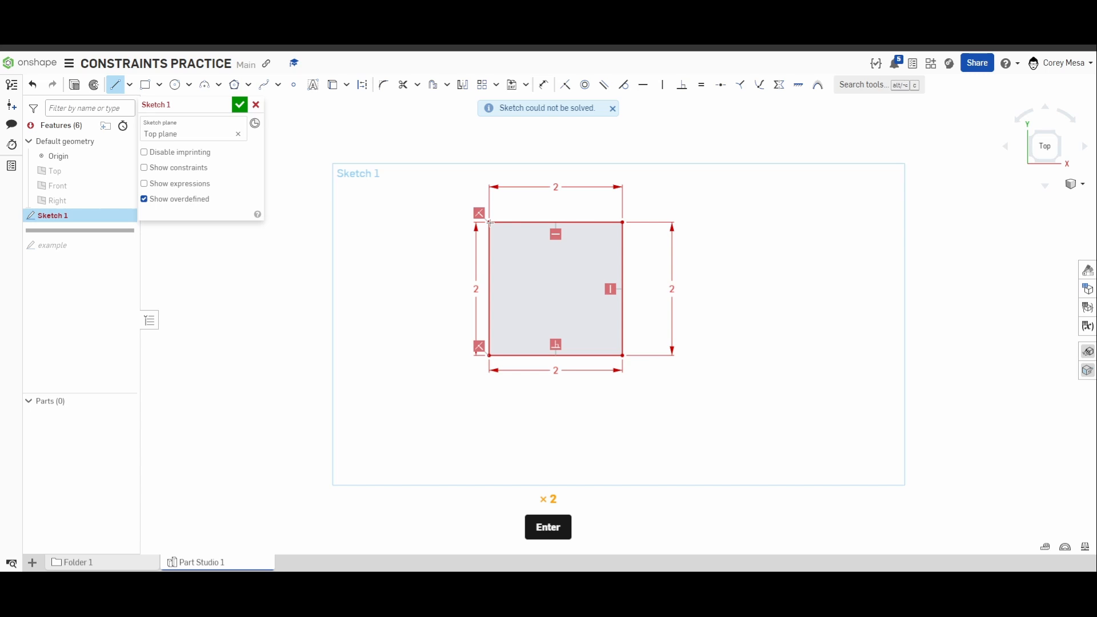
pyautogui.press('Escape')
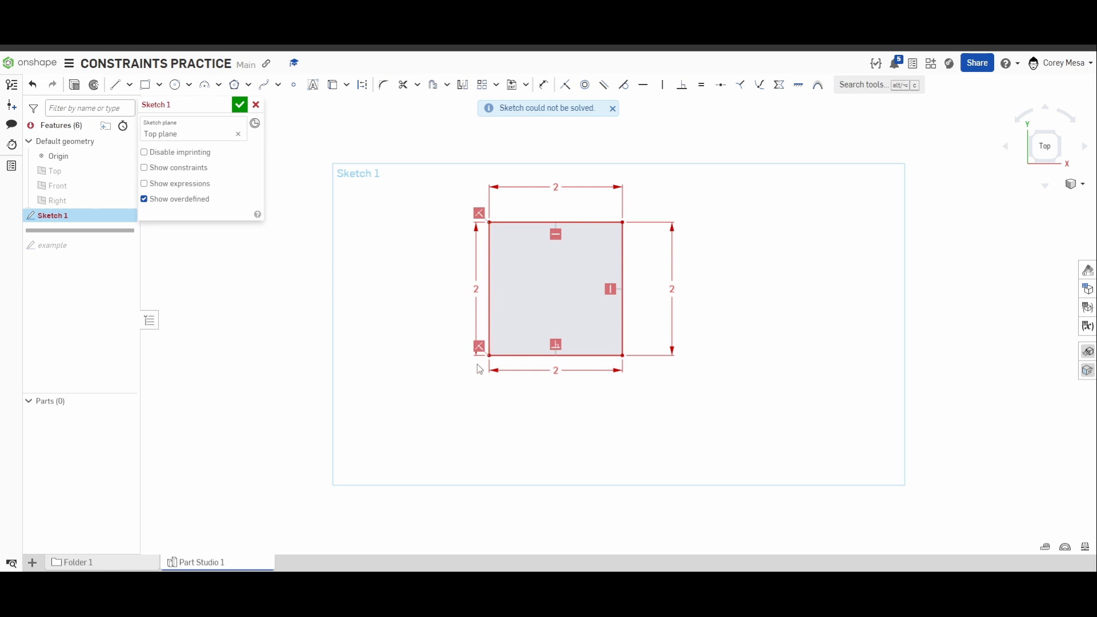
# Delete the length dimensions of the square's left and bottom lines.
pyautogui.click(479, 288)
pyautogui.press('Delete')
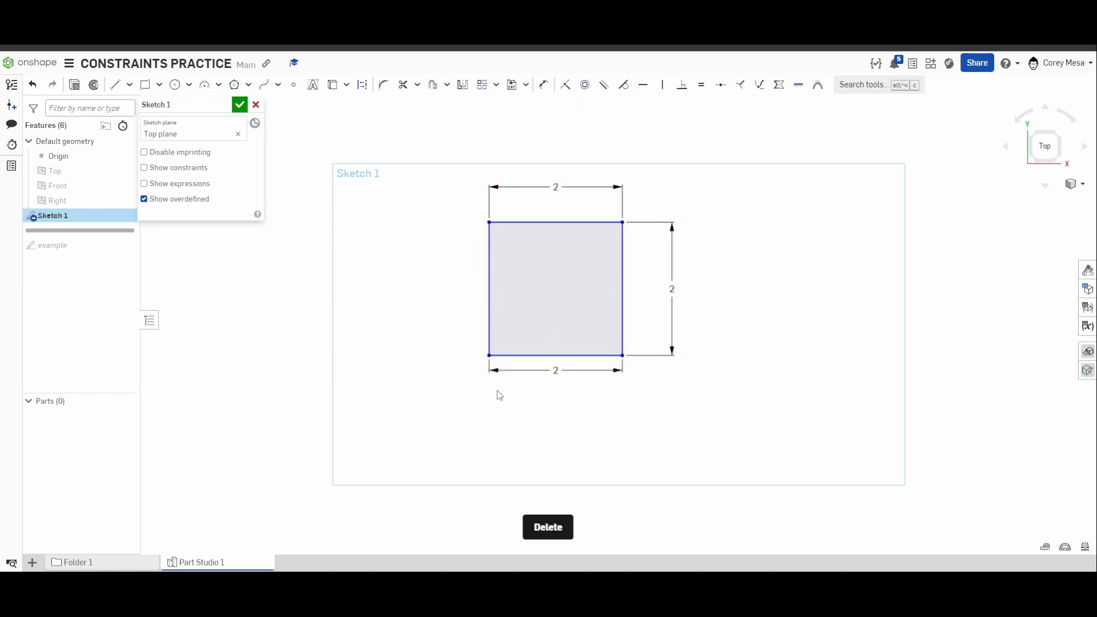
pyautogui.click(555, 367)
pyautogui.press('Delete')
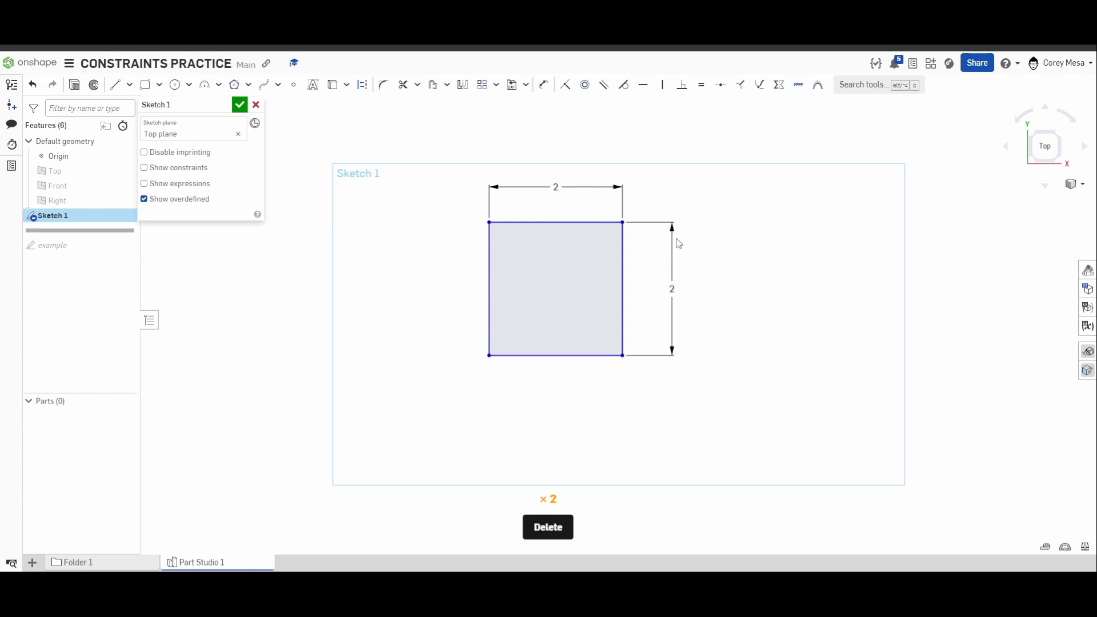
# Dimension the square's left line to a length of 3 in.
pyautogui.press('d')
pyautogui.click(490, 268)
pyautogui.click(464, 279)
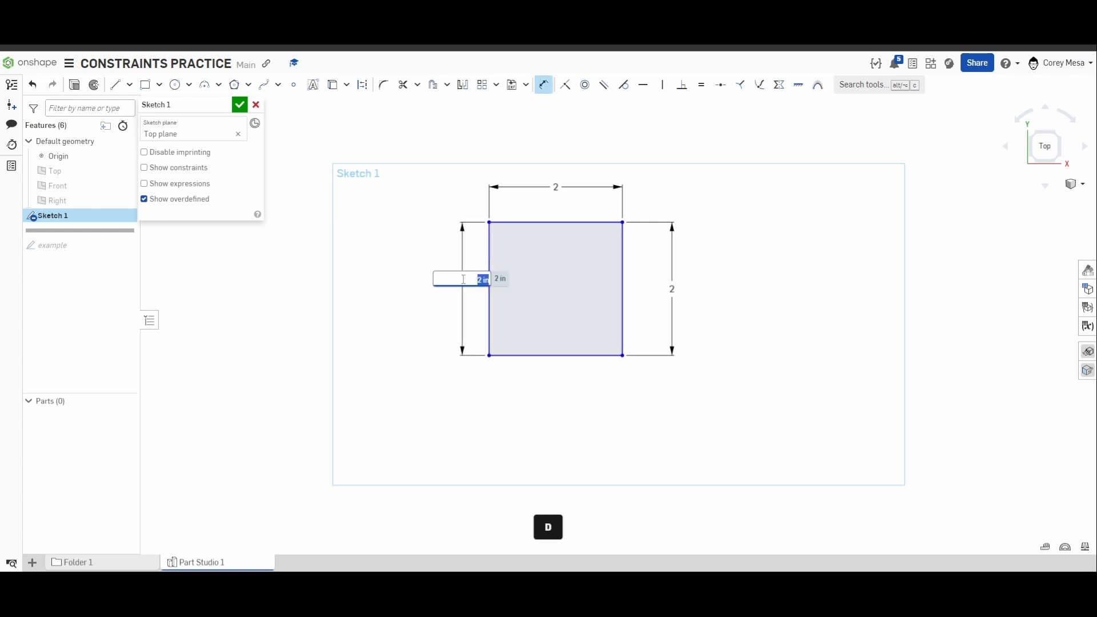
pyautogui.write('3')
pyautogui.press('Return')
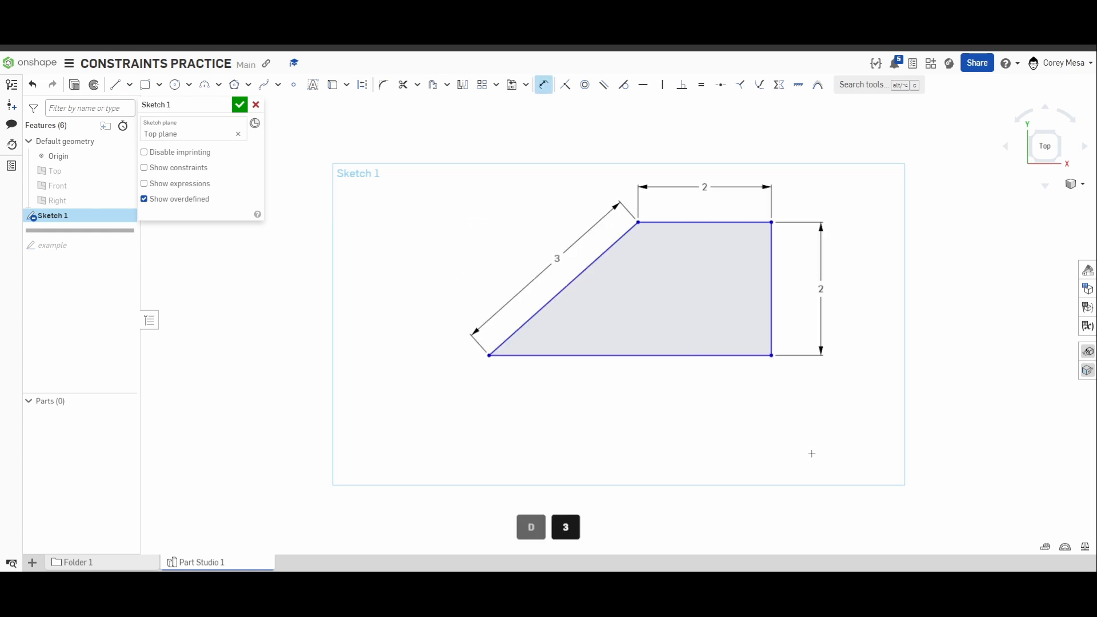
# Try dimensioning the bottom line, cancel it, and undo the left line's change to 3 in.
pyautogui.click(709, 356)
pyautogui.click(712, 407)
pyautogui.hotkey('ctrl', 'z')
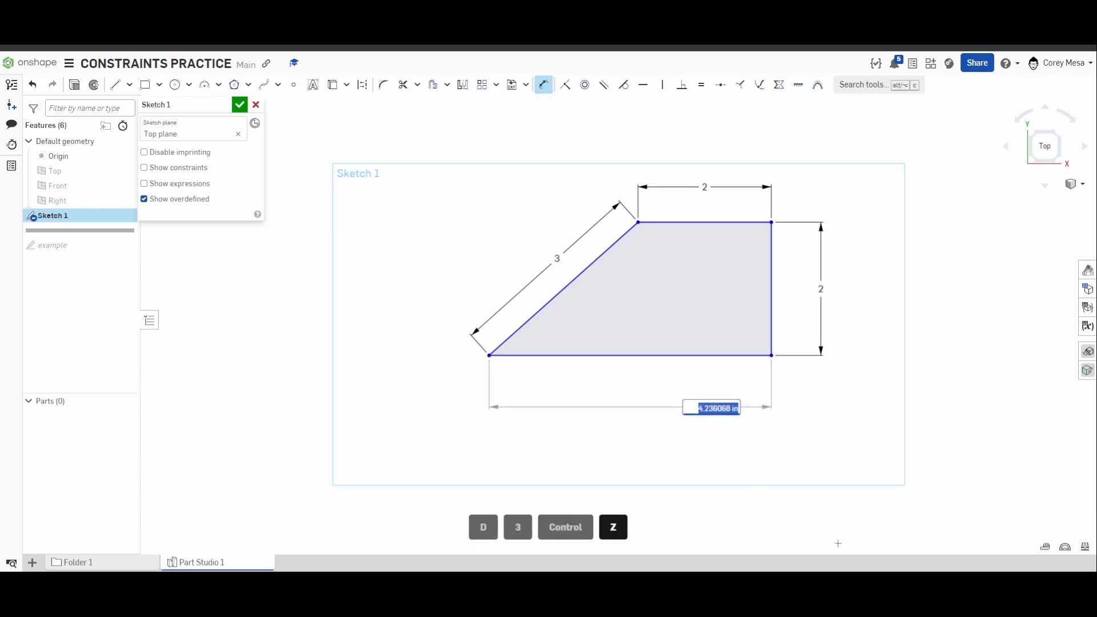
pyautogui.hotkey('ctrl', 'z')
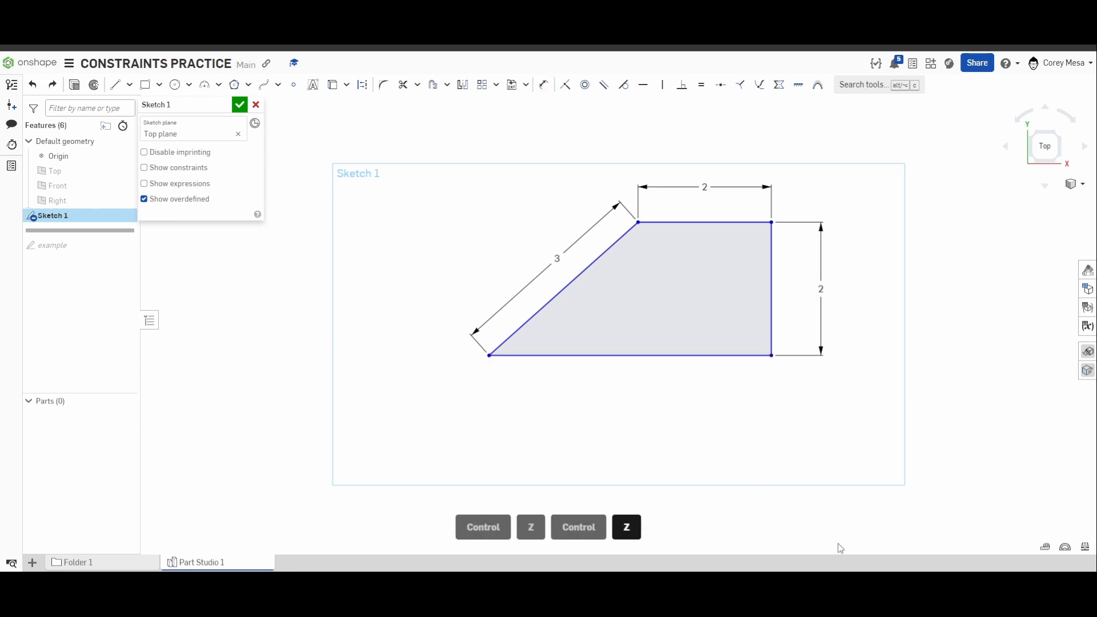
pyautogui.hotkey('ctrl', 'z')
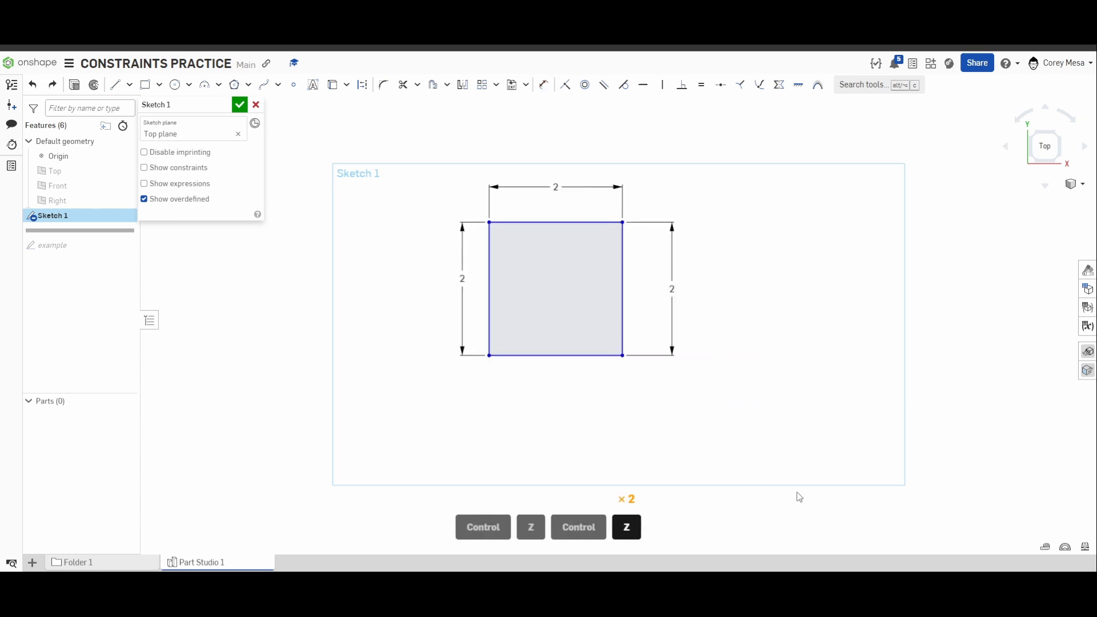
# Delete the length dimension on the square's left line.
pyautogui.click(463, 278)
pyautogui.press('Delete')
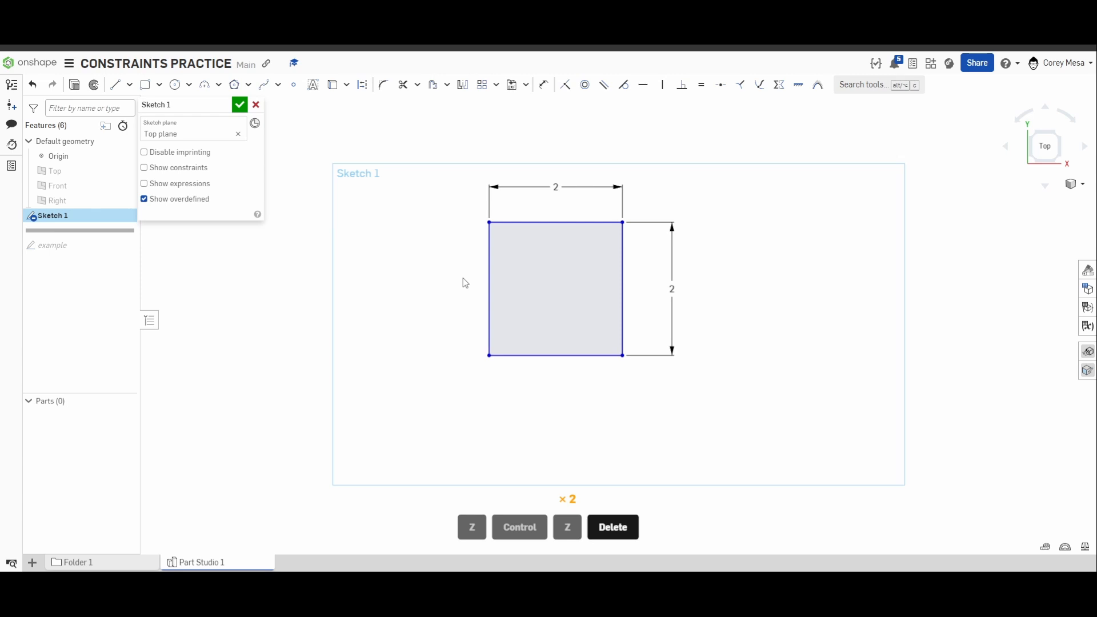
pyautogui.scroll(-10, 462, 283)
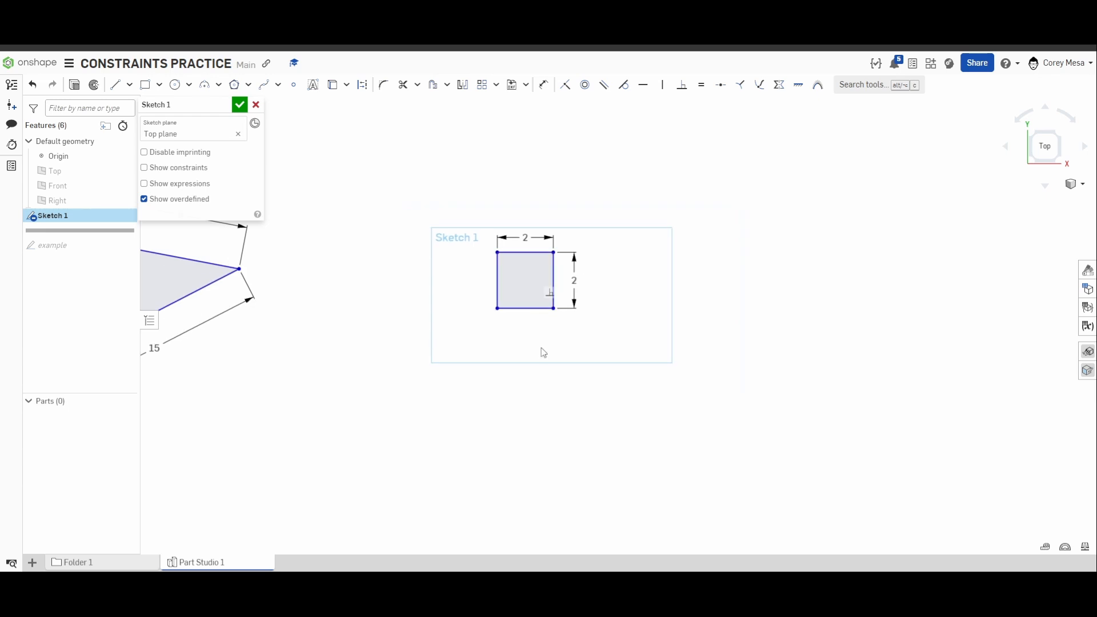
pyautogui.scroll(4, 626, 334)
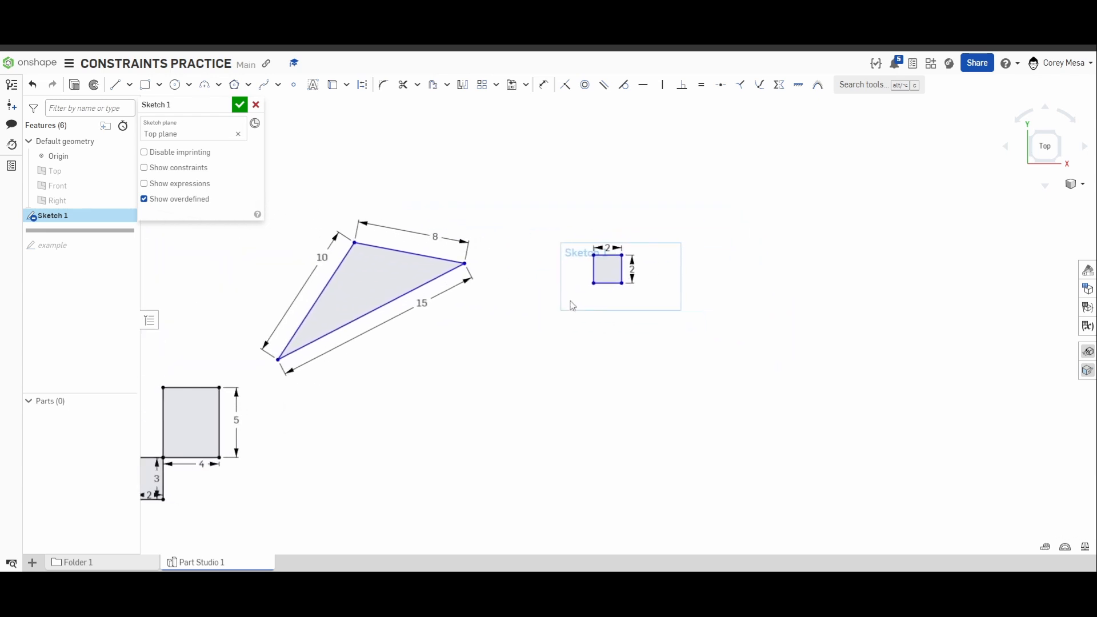
pyautogui.moveTo(543, 295)
pyautogui.mouseDown(button='middle')
pyautogui.moveTo(559, 314)
pyautogui.moveTo(669, 274)
pyautogui.mouseUp(button='middle')
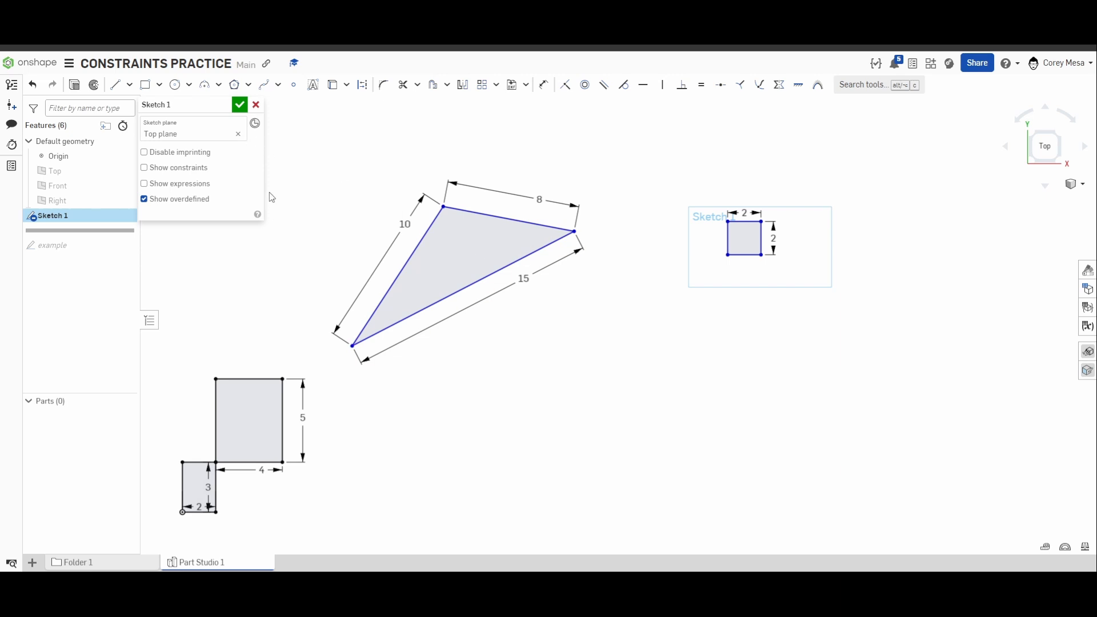
# Finish and hide Sketch 1, and roll the feature history forward past the example sketch.
pyautogui.scroll(-3, 717, 328)
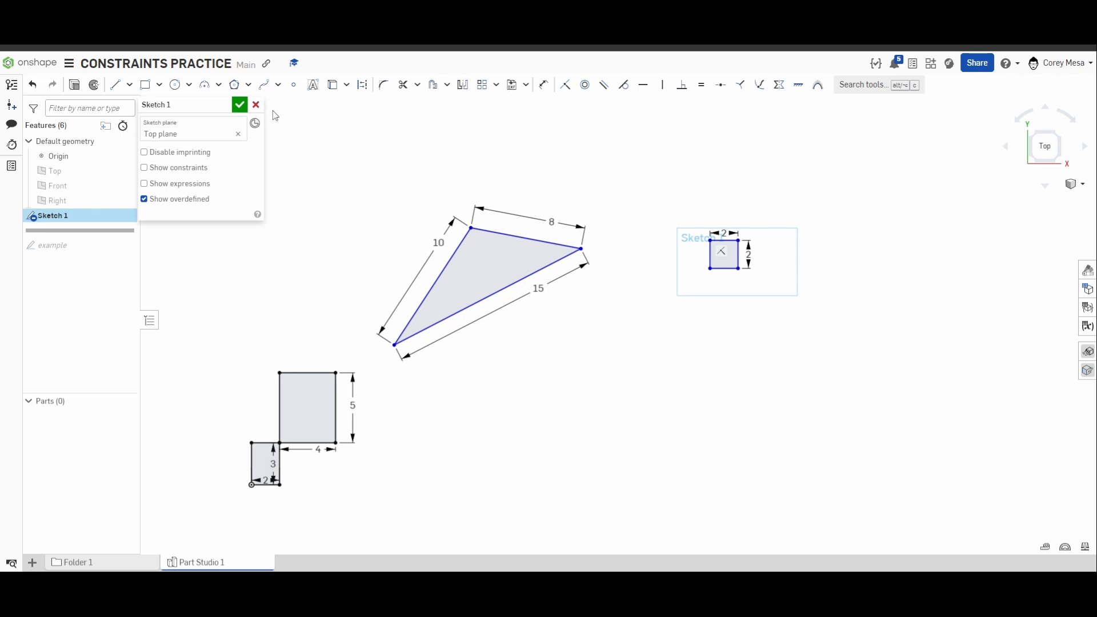
pyautogui.click(239, 105)
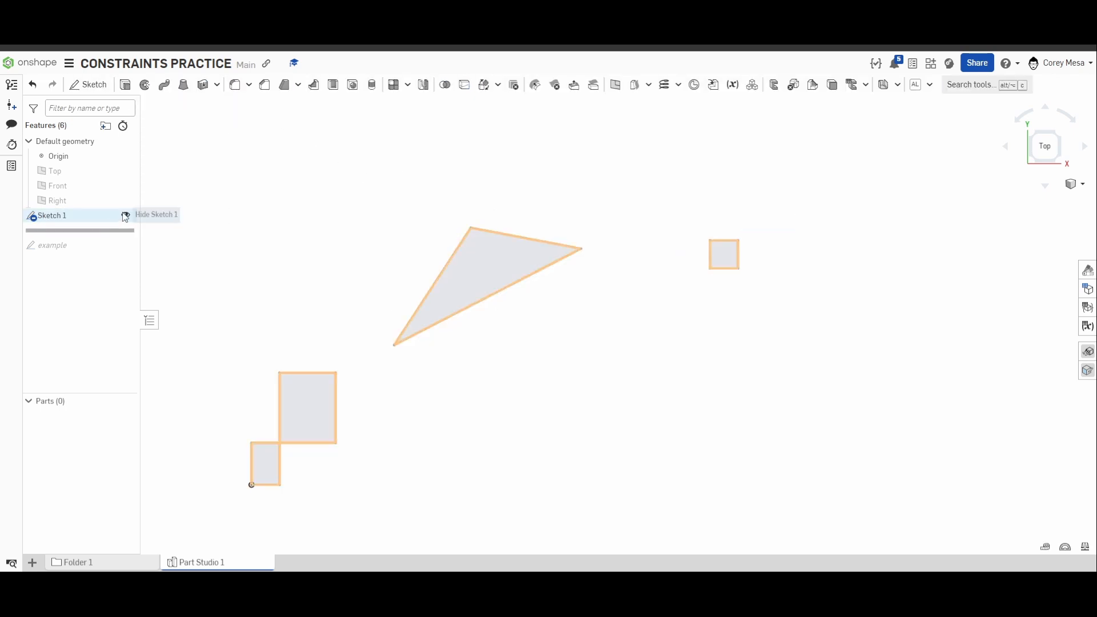
pyautogui.click(125, 216)
pyautogui.moveTo(112, 230)
pyautogui.mouseDown()
pyautogui.moveTo(118, 252)
pyautogui.moveTo(52, 244)
pyautogui.mouseUp()
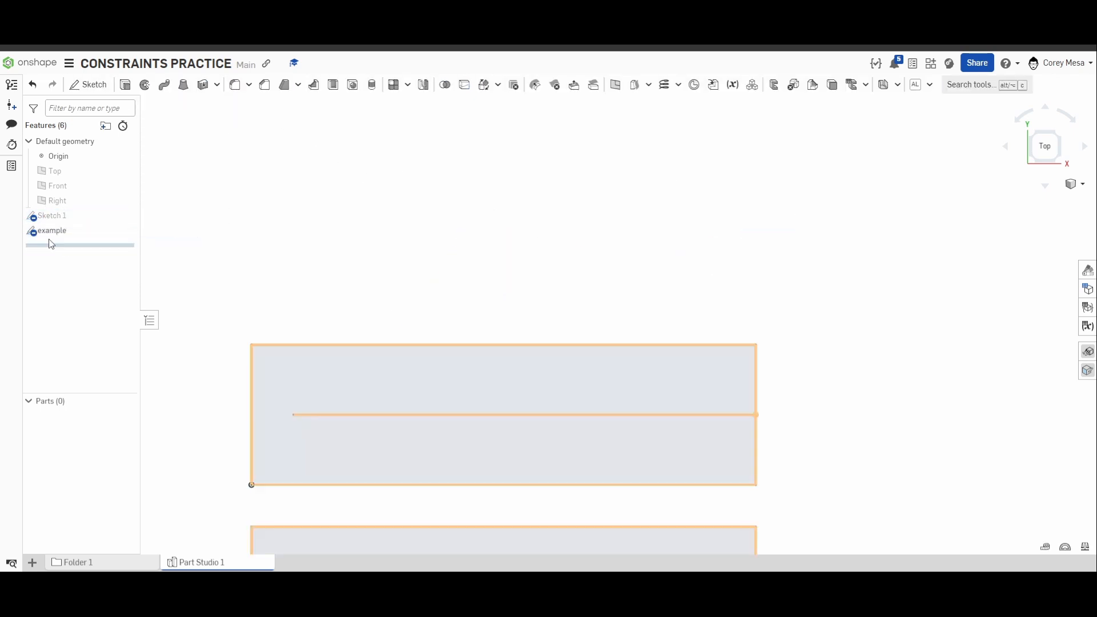
# Open the example sketch with the two stacked rectangles for editing.
pyautogui.scroll(-3, 208, 286)
pyautogui.moveTo(329, 329); pyautogui.dragTo(311, 253, button='middle')
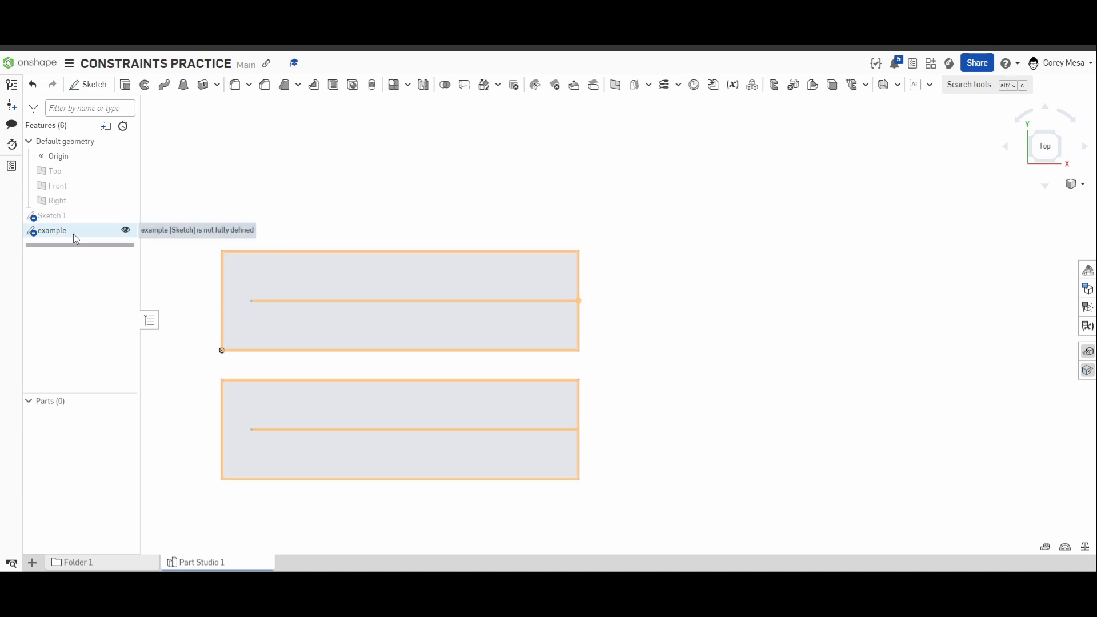
pyautogui.click(73, 233)
pyautogui.doubleClick(72, 234)
pyautogui.moveTo(564, 394); pyautogui.dragTo(707, 380, button='middle')
pyautogui.scroll(2, 729, 378)
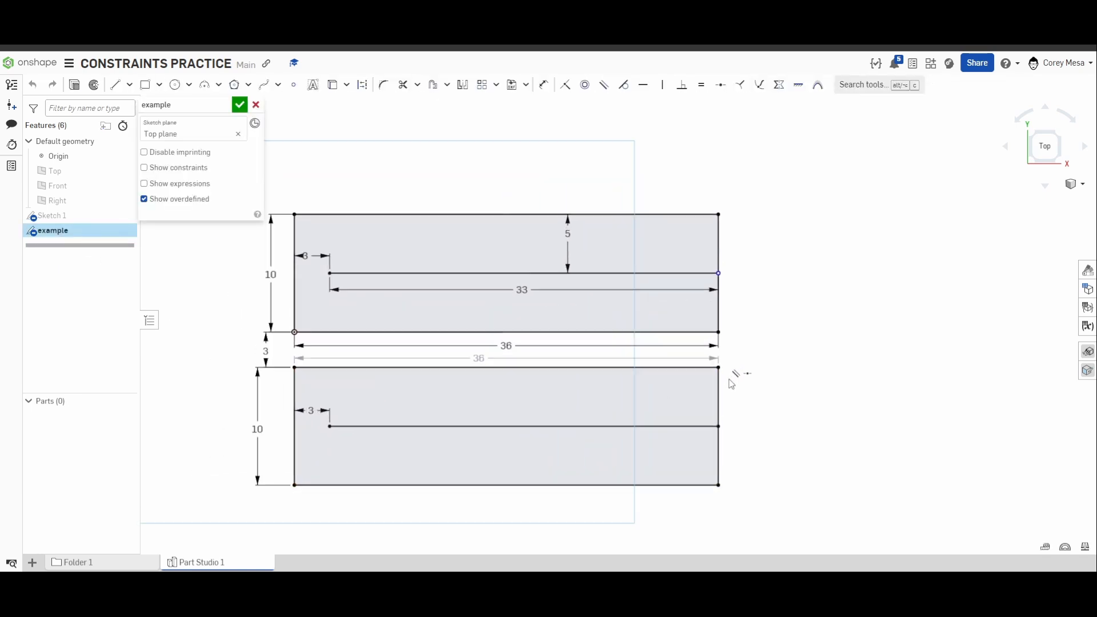
pyautogui.moveTo(796, 342)
pyautogui.mouseDown(button='middle')
pyautogui.moveTo(901, 318)
pyautogui.moveTo(884, 338)
pyautogui.moveTo(903, 331)
pyautogui.mouseUp(button='middle')
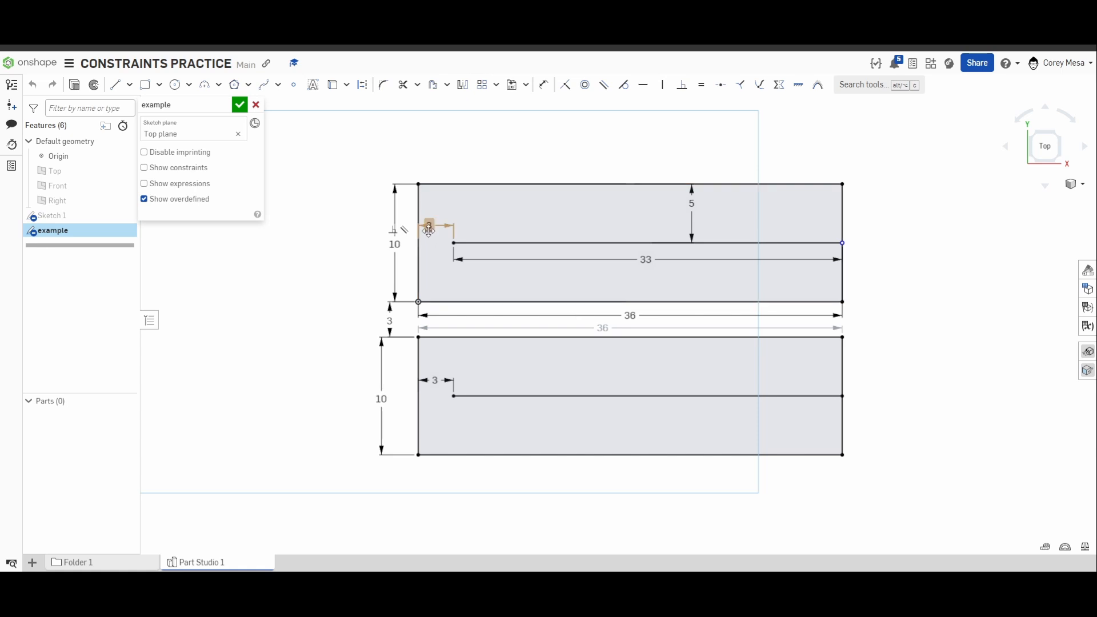
# Move the upper rectangle's overall width dimension from below the rectangle to above its top edge.
pyautogui.moveTo(630, 316); pyautogui.dragTo(615, 304, button='middle')
pyautogui.scroll(1, 591, 314)
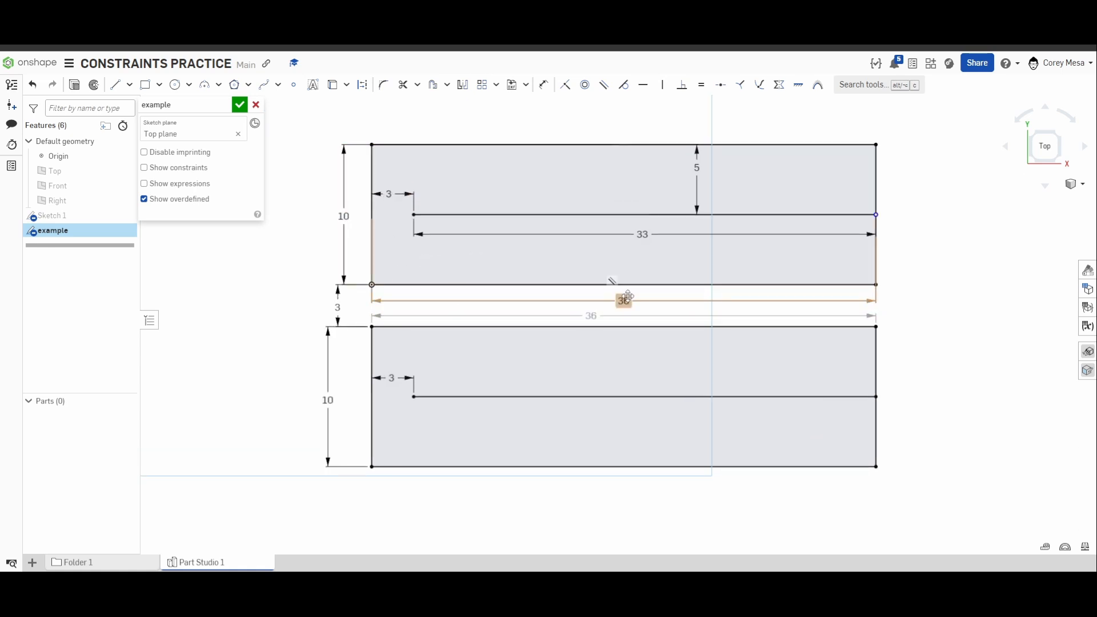
pyautogui.moveTo(626, 299); pyautogui.dragTo(628, 111)
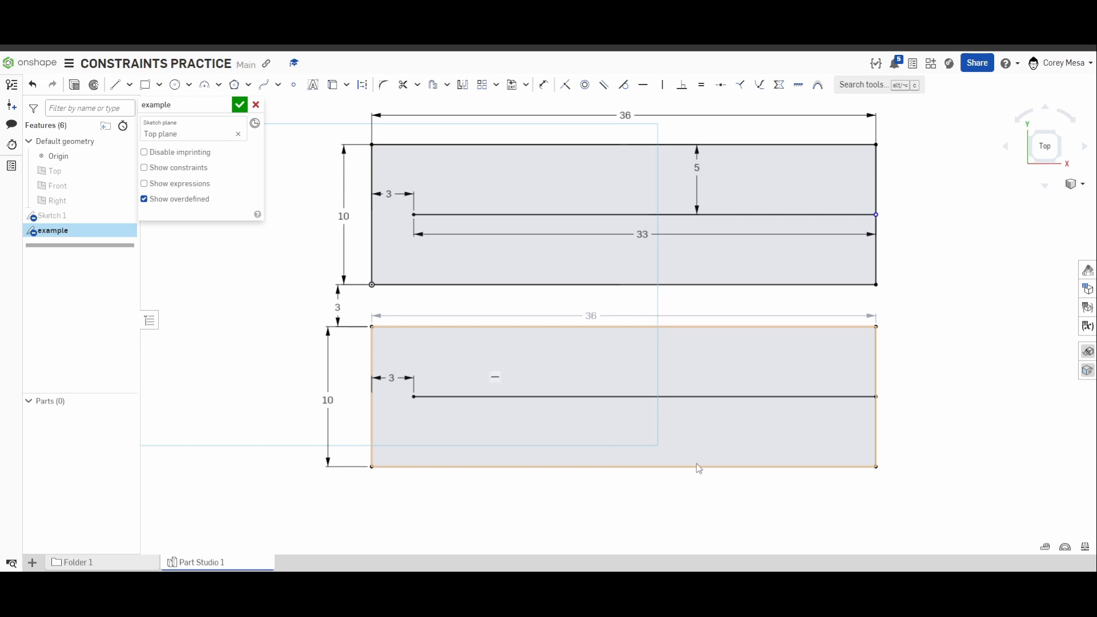
# Show the sketch constraints, compare how the centre lines of the upper and lower rectangles are constrained, and hide them again.
pyautogui.click(164, 172)
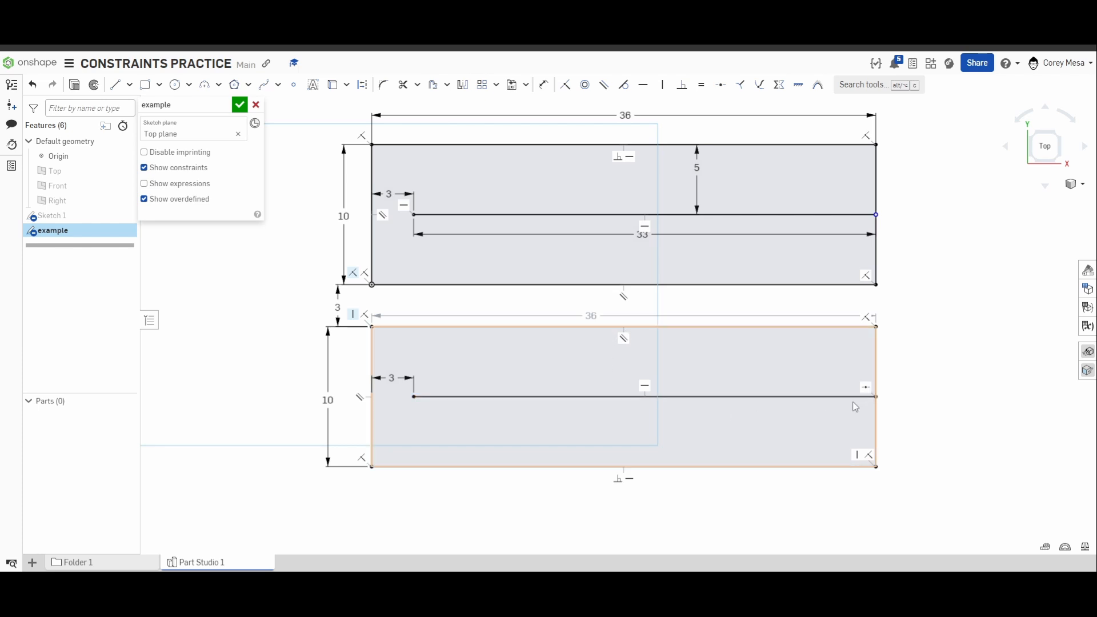
pyautogui.scroll(3, 855, 407)
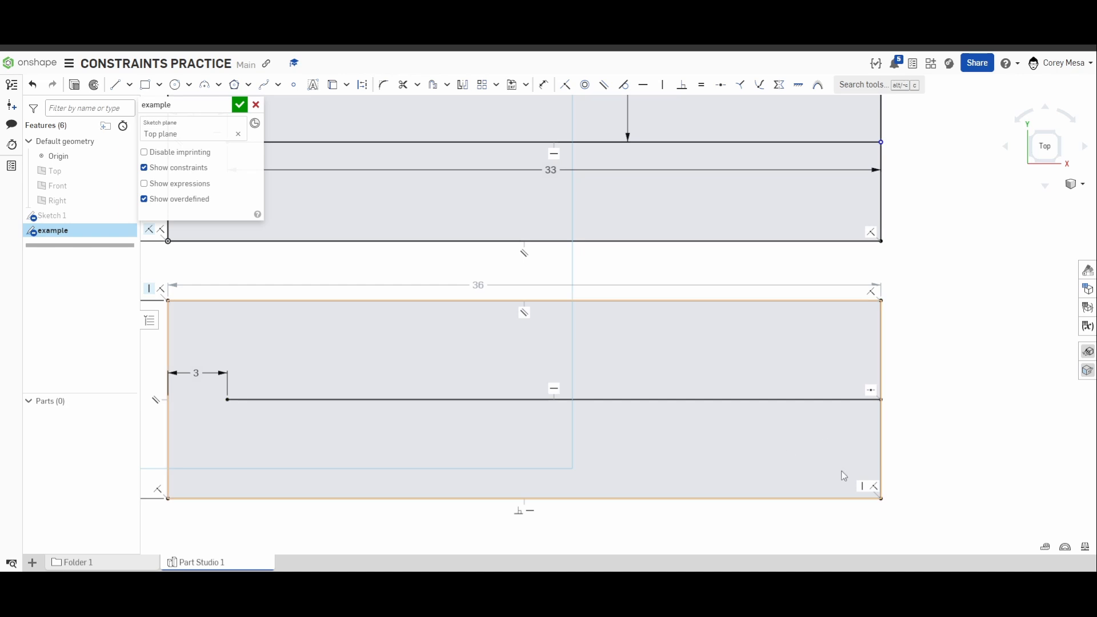
pyautogui.press('f')
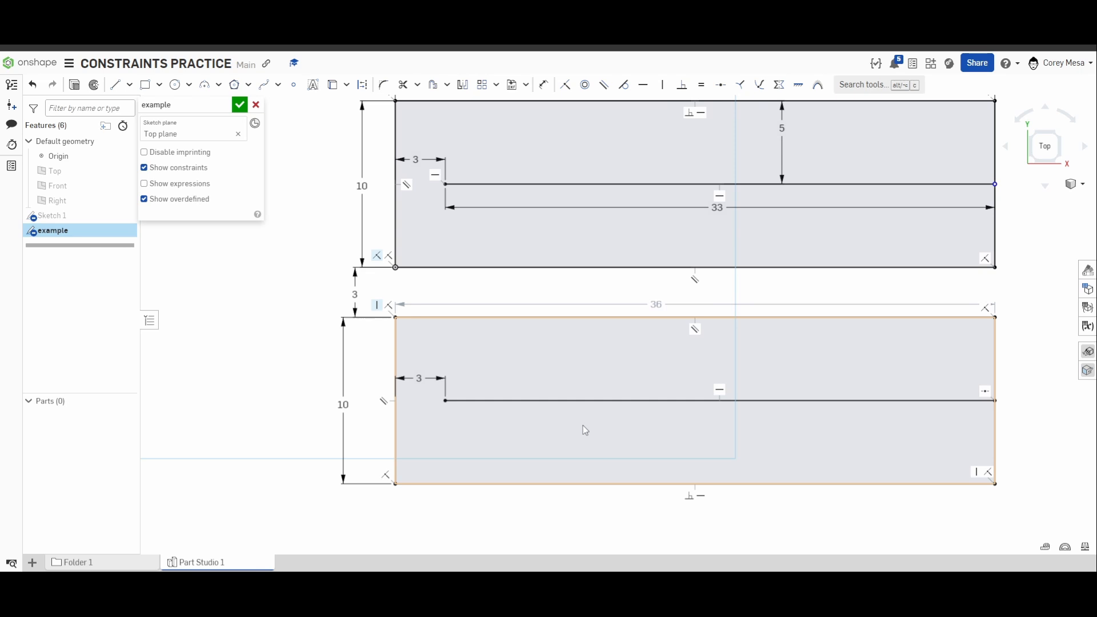
pyautogui.moveTo(679, 391)
pyautogui.mouseDown(button='middle')
pyautogui.moveTo(652, 390)
pyautogui.moveTo(611, 429)
pyautogui.mouseUp(button='middle')
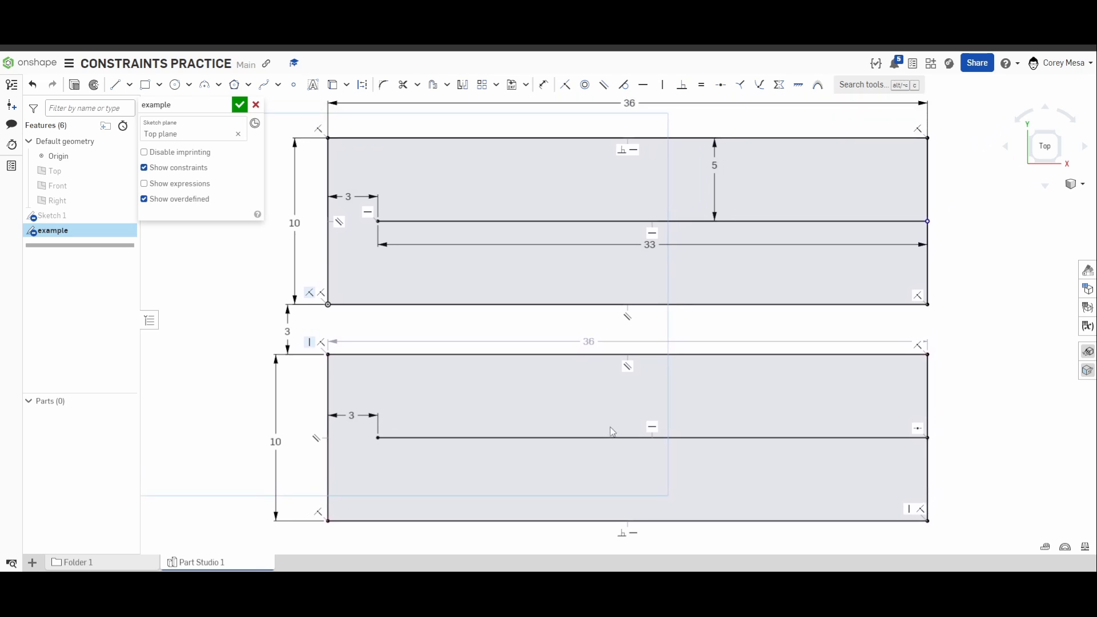
pyautogui.moveTo(671, 367); pyautogui.dragTo(683, 385, button='middle')
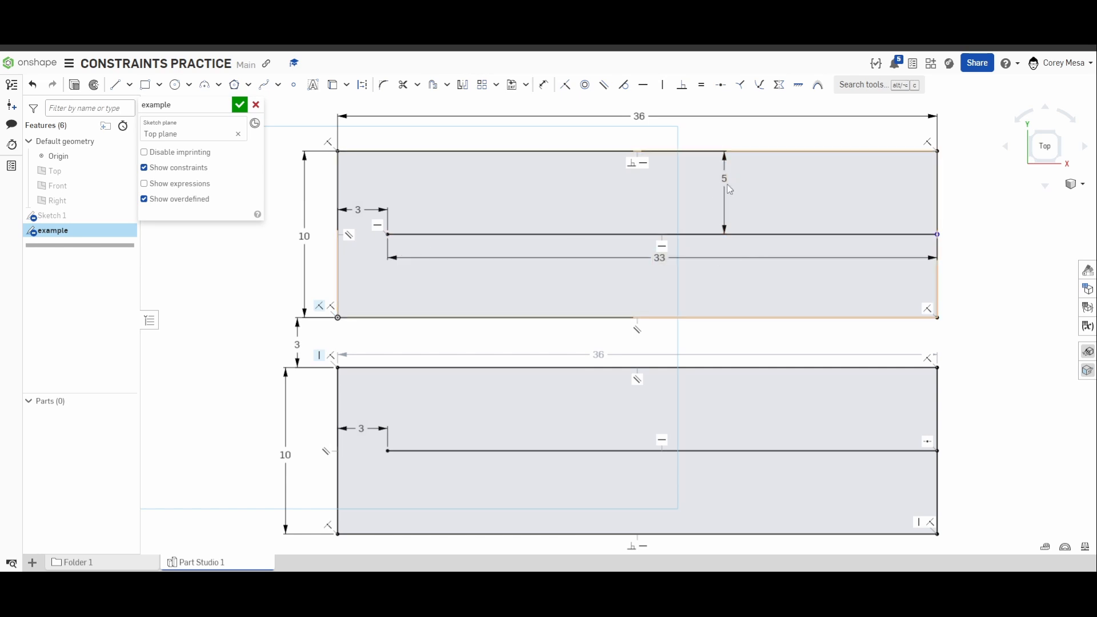
pyautogui.scroll(-1, 743, 275)
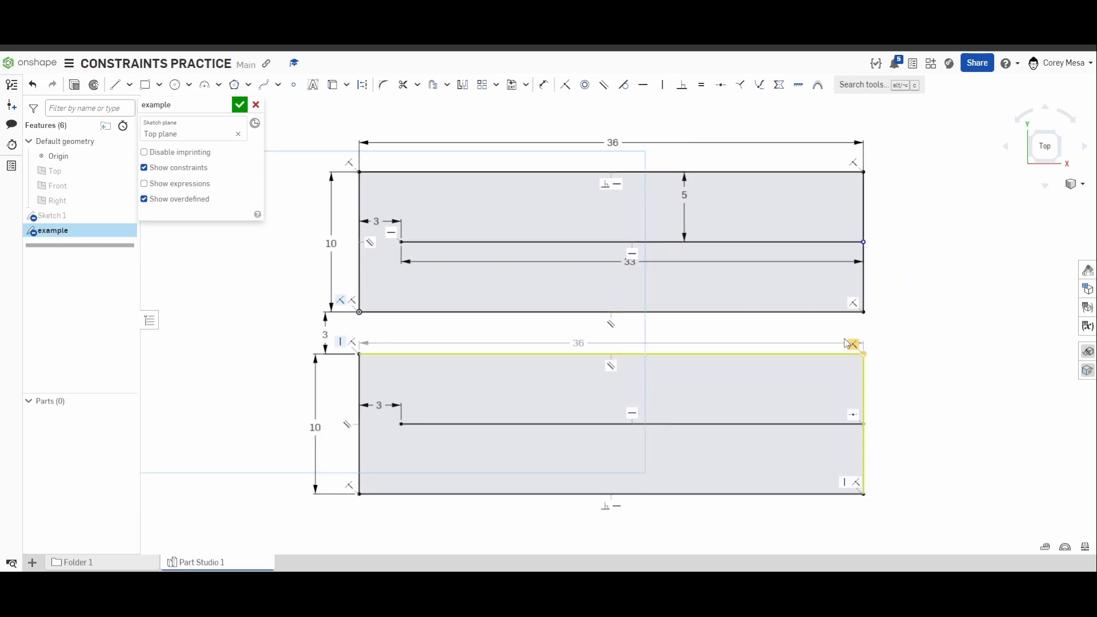
pyautogui.moveTo(610, 320); pyautogui.dragTo(563, 318, button='middle')
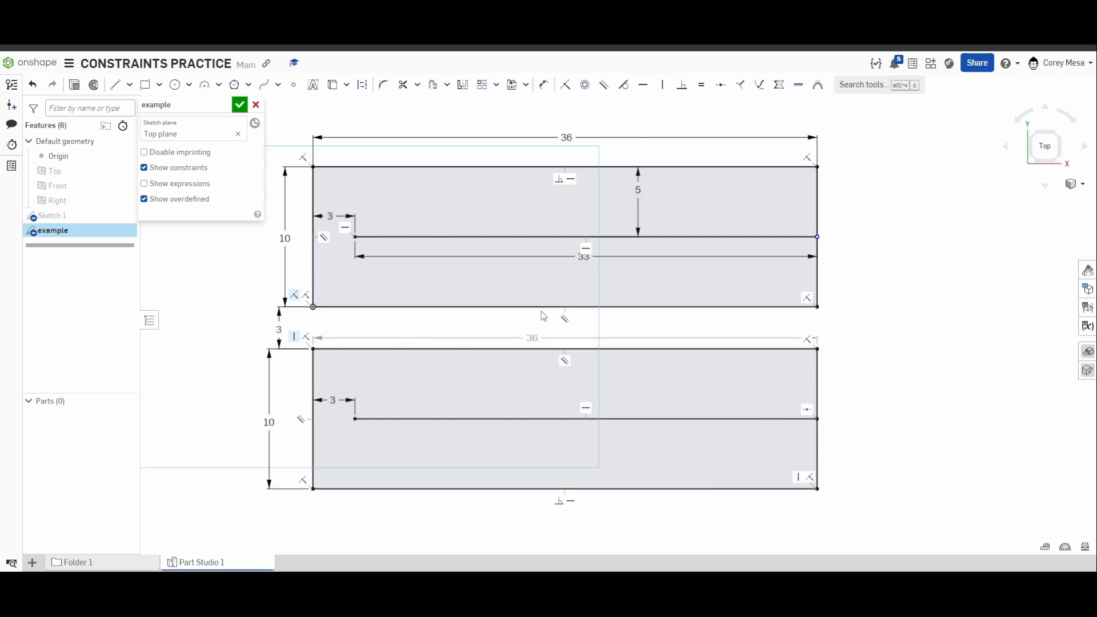
pyautogui.scroll(3, 605, 266)
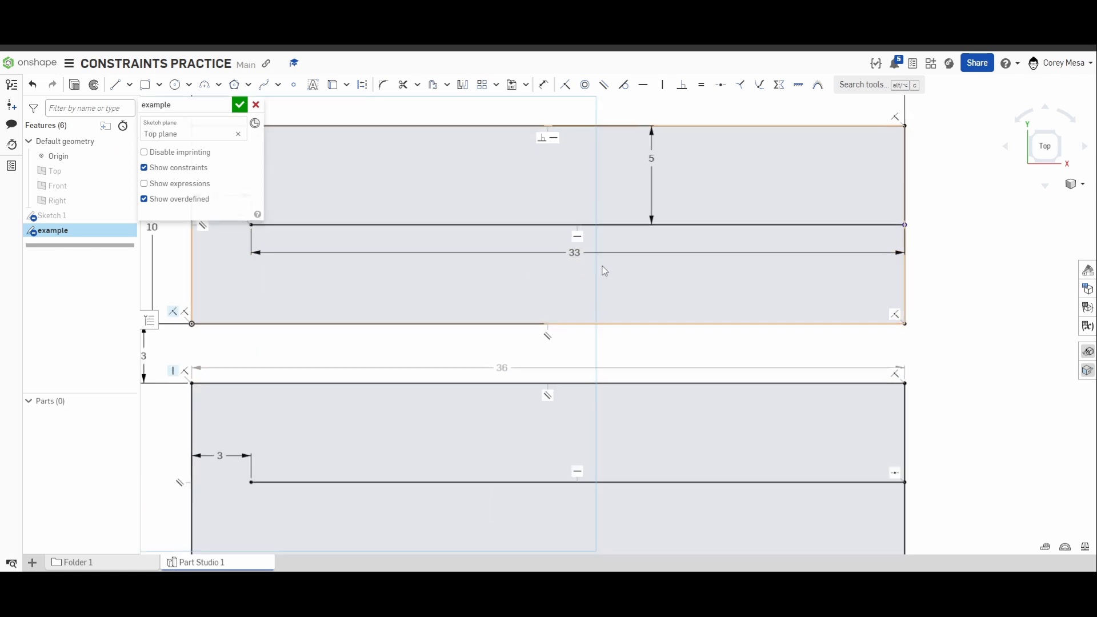
pyautogui.moveTo(637, 401); pyautogui.dragTo(644, 360, button='middle')
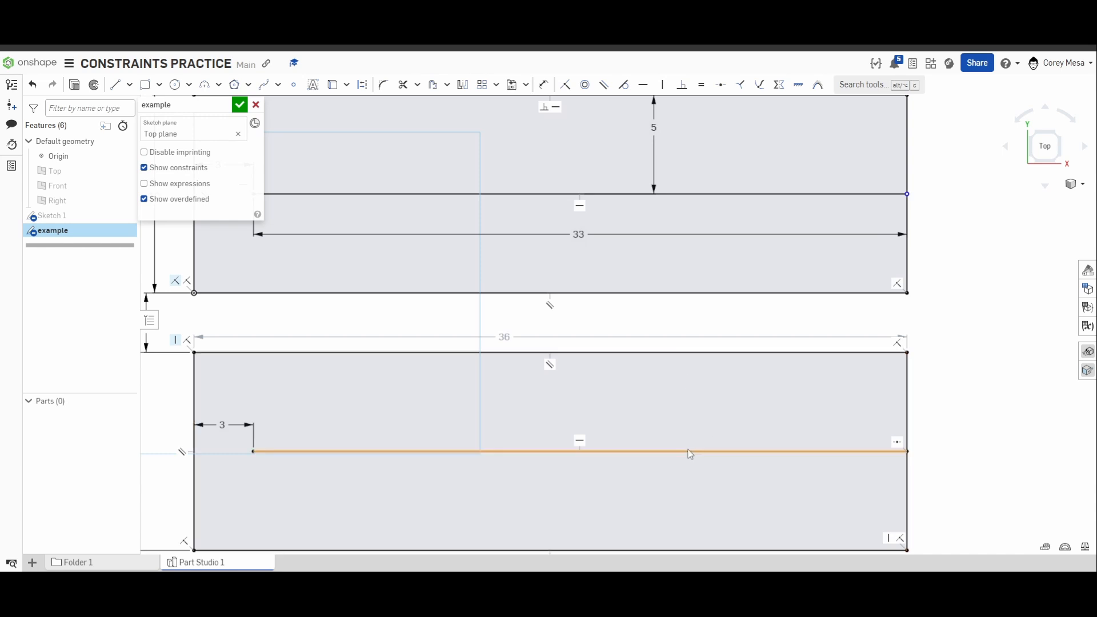
pyautogui.moveTo(623, 470); pyautogui.dragTo(706, 435, button='middle')
pyautogui.scroll(-3, 697, 430)
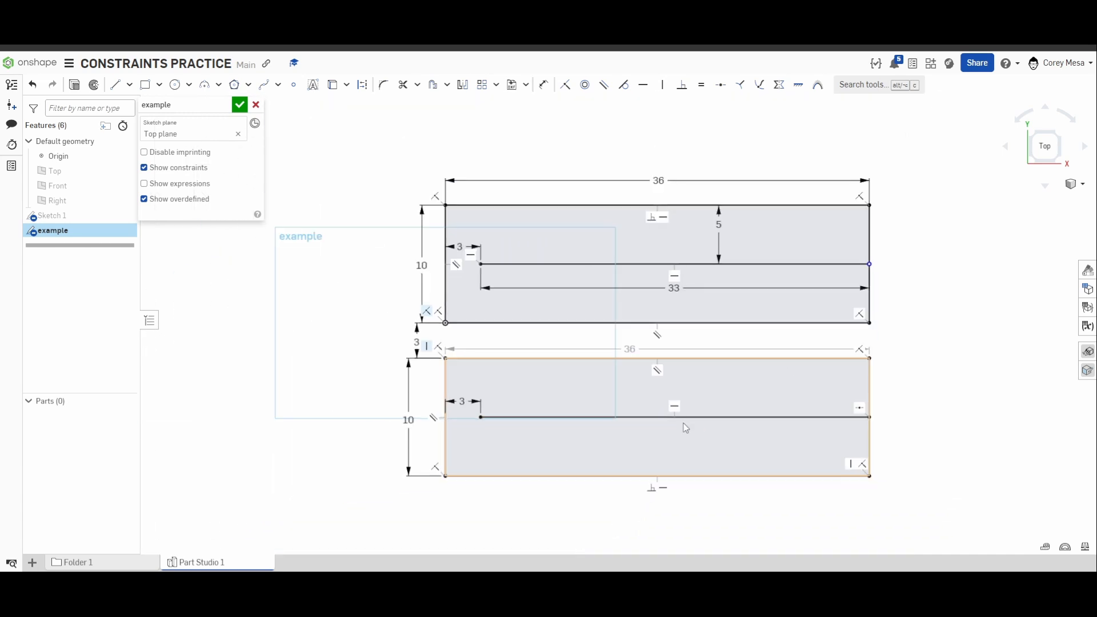
pyautogui.click(172, 167)
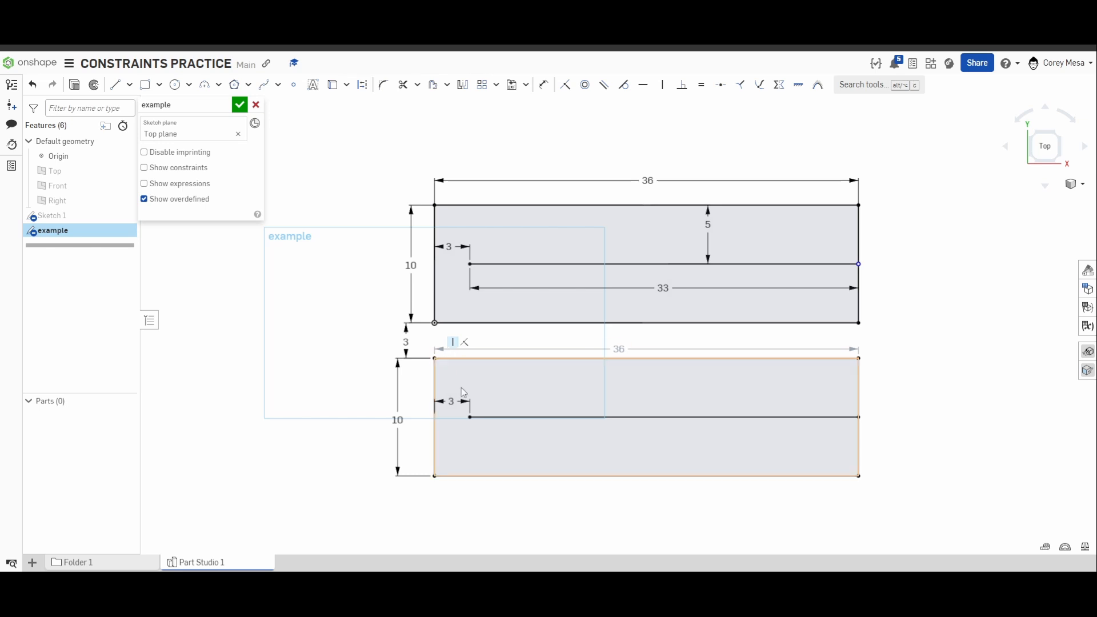
# Create slots around the horizontal centre lines of both rectangles with a slot width of 3 in.
pyautogui.click(447, 85)
pyautogui.click(451, 127)
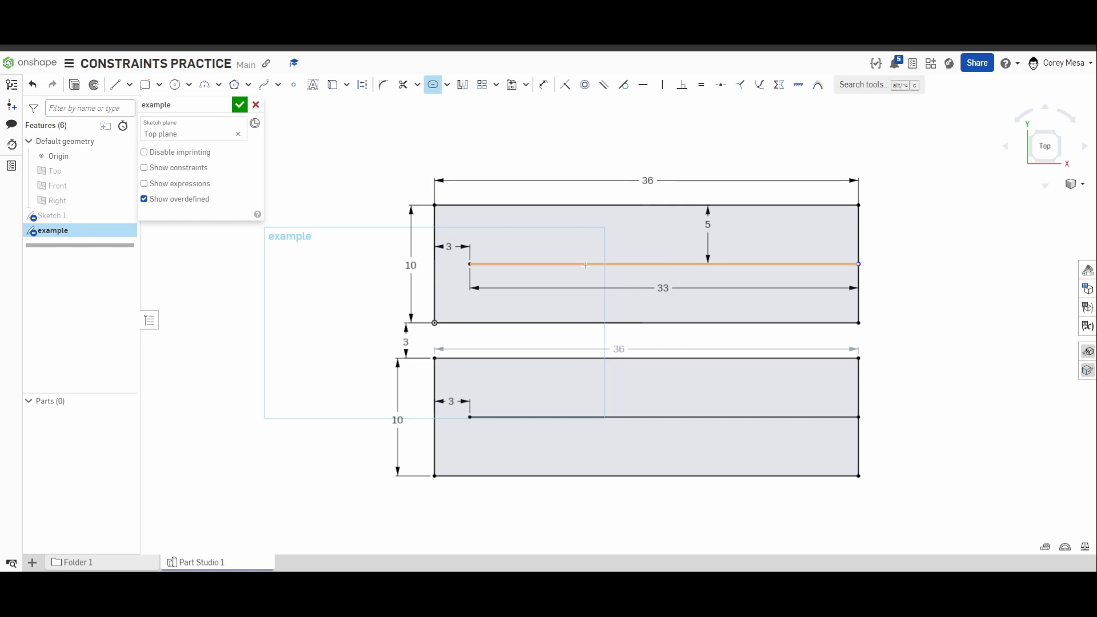
pyautogui.click(538, 265)
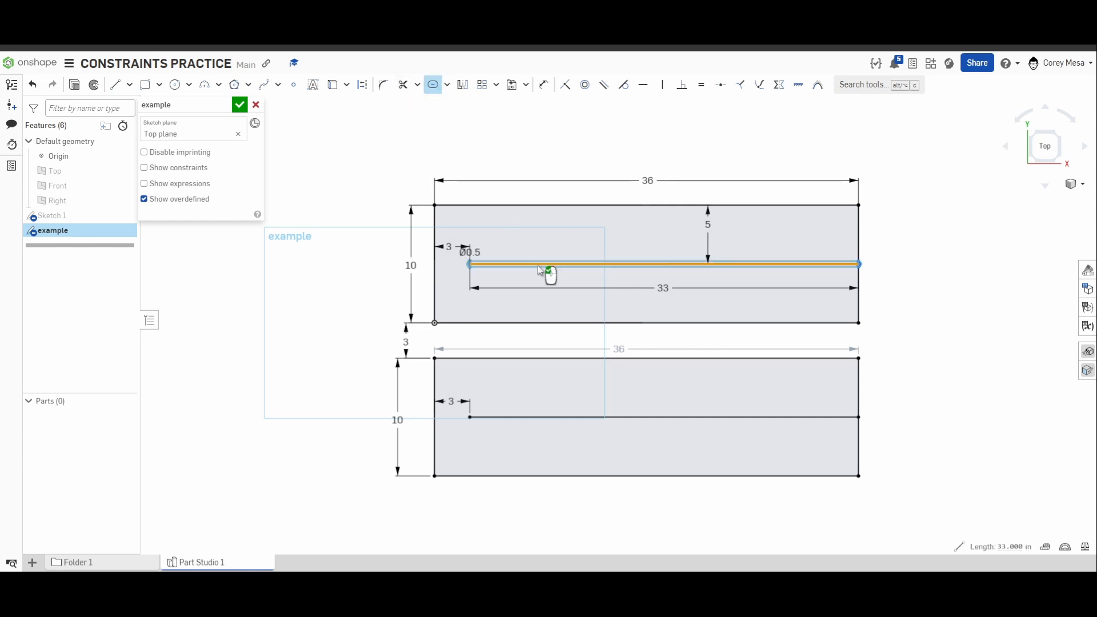
pyautogui.doubleClick(472, 251)
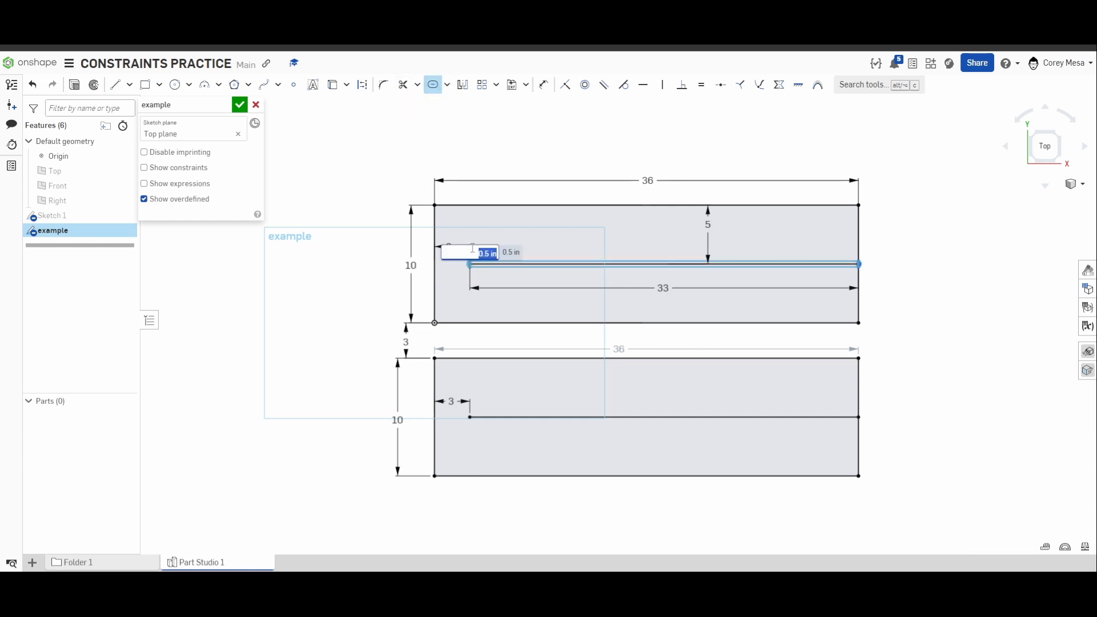
pyautogui.write('3')
pyautogui.press('Return')
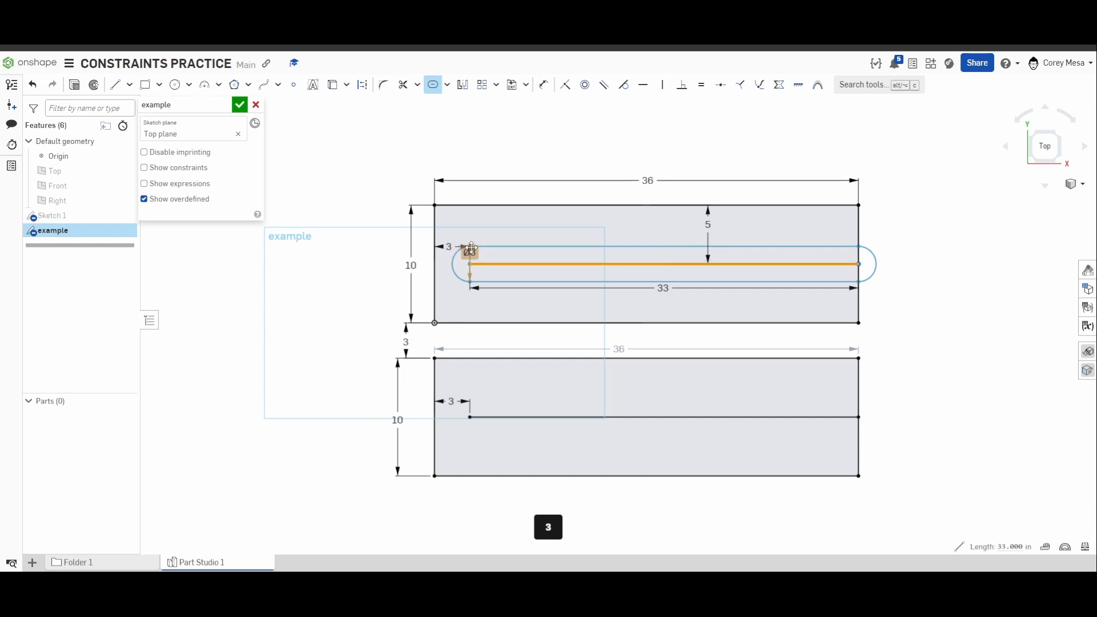
pyautogui.click(577, 418)
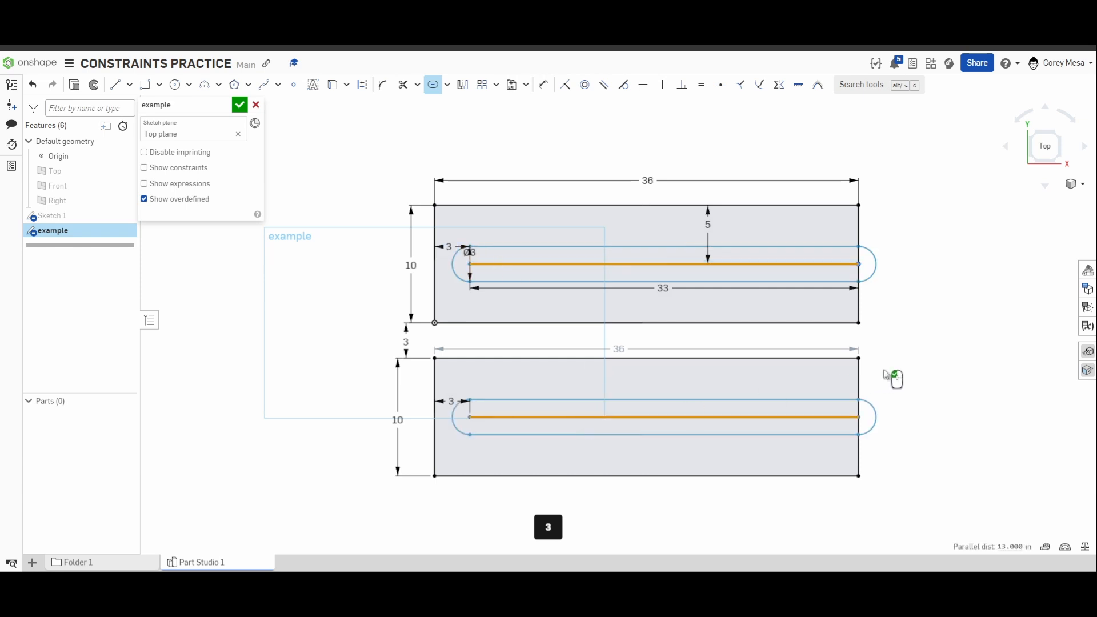
pyautogui.click(914, 375)
pyautogui.scroll(3, 870, 401)
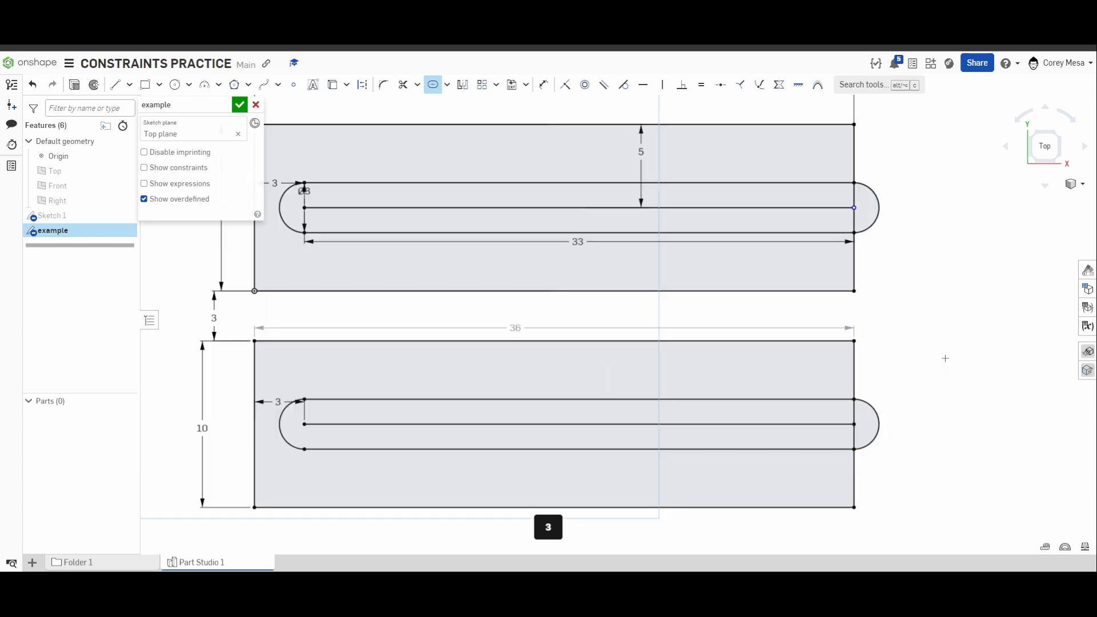
pyautogui.press('Escape')
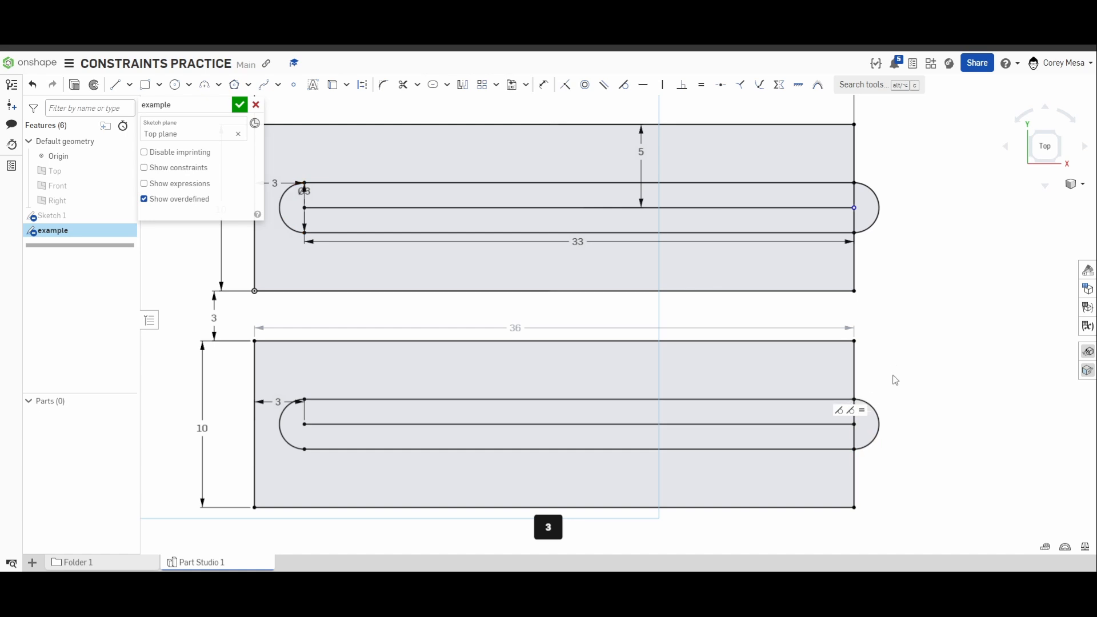
# Apply a coincident constraint between the lower slot's upper-right end point and the lower rectangle's right edge.
pyautogui.scroll(1, 858, 404)
pyautogui.click(854, 399)
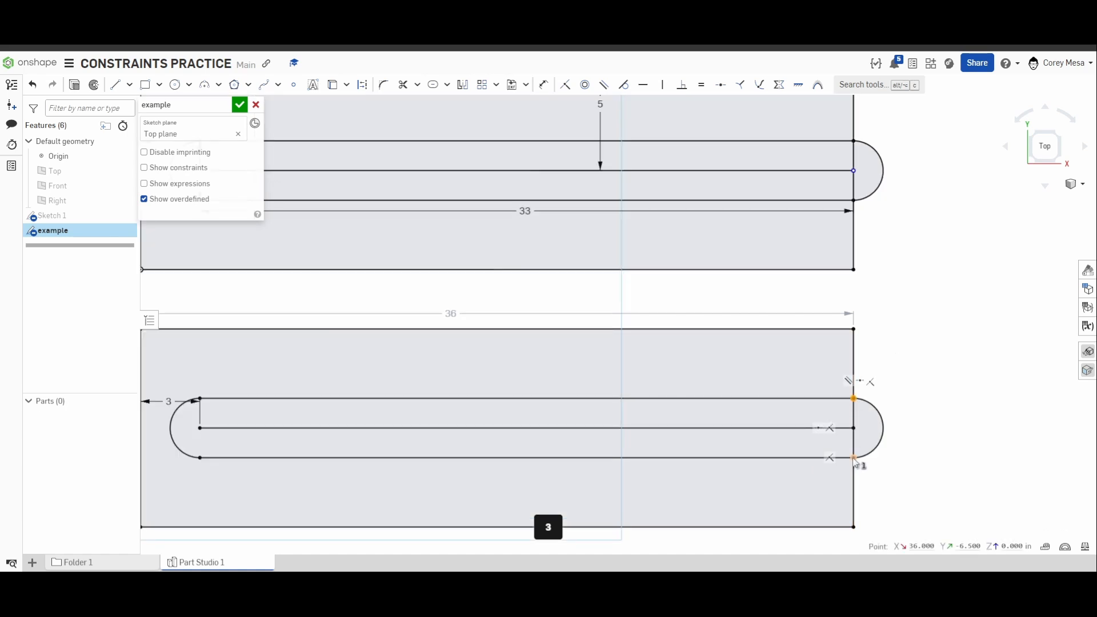
pyautogui.click(854, 479)
pyautogui.press('i')
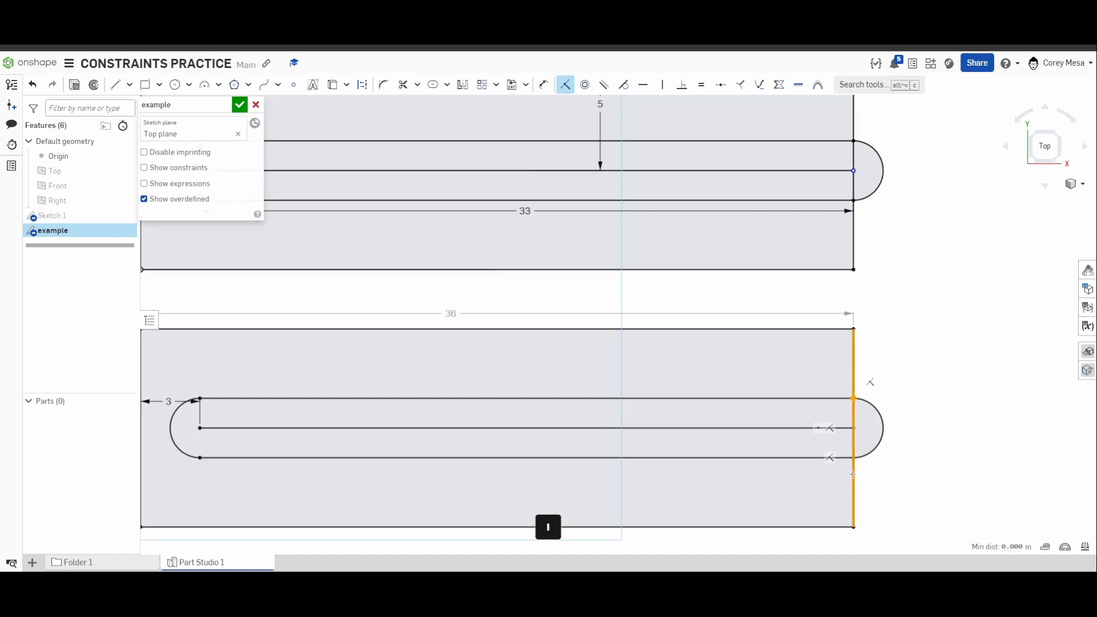
pyautogui.scroll(-2, 949, 443)
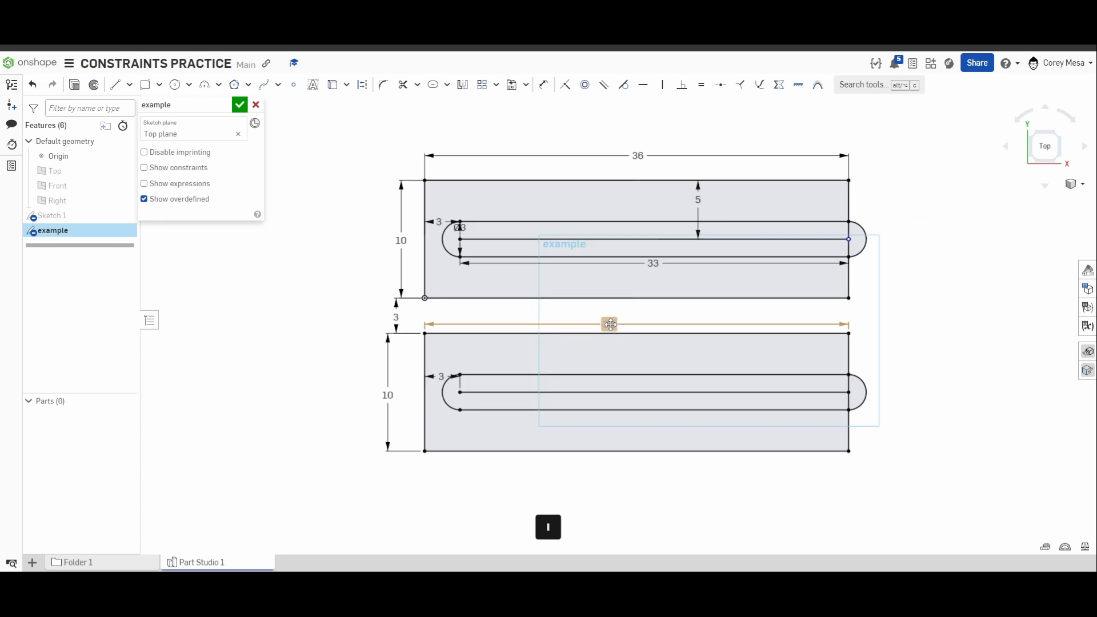
pyautogui.scroll(-2, 611, 324)
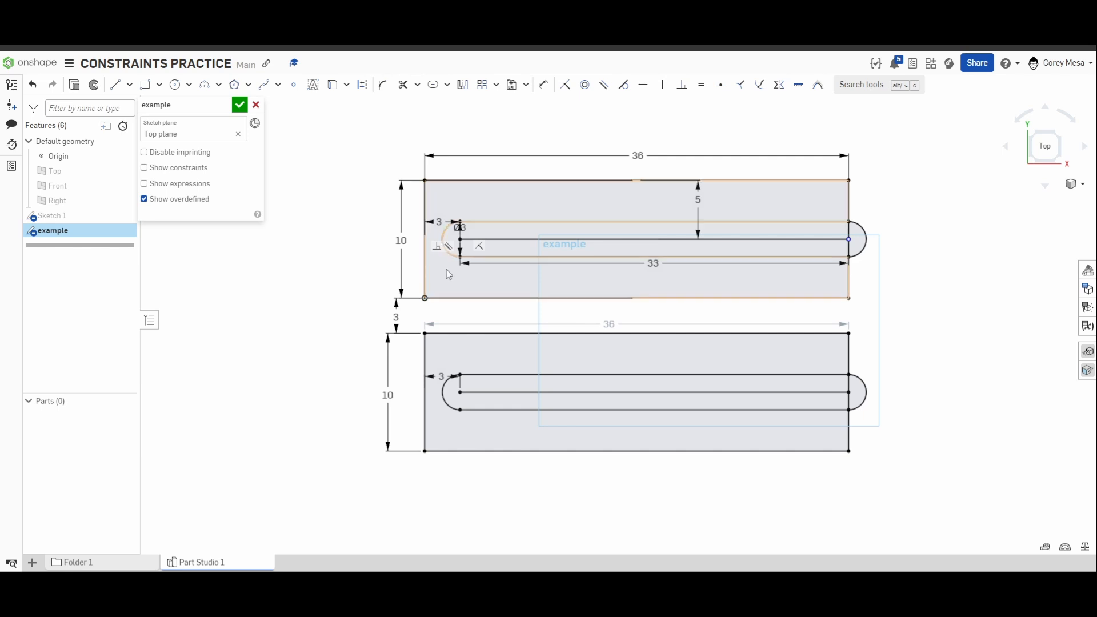
# Set the upper rectangle's overall width dimension to 48 in.
pyautogui.doubleClick(638, 157)
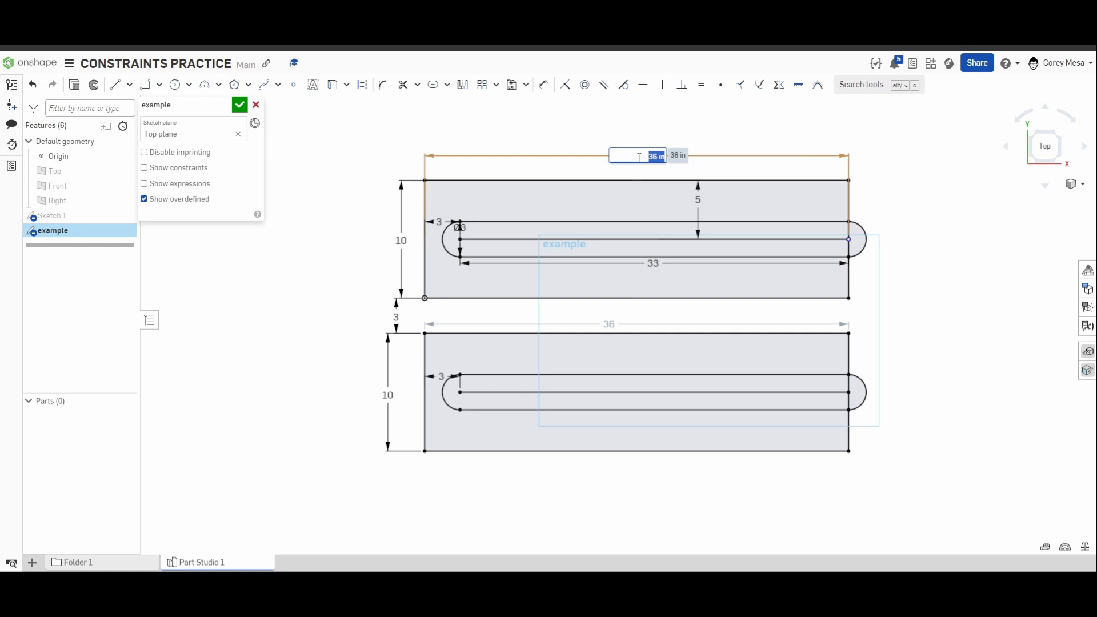
pyautogui.write('48')
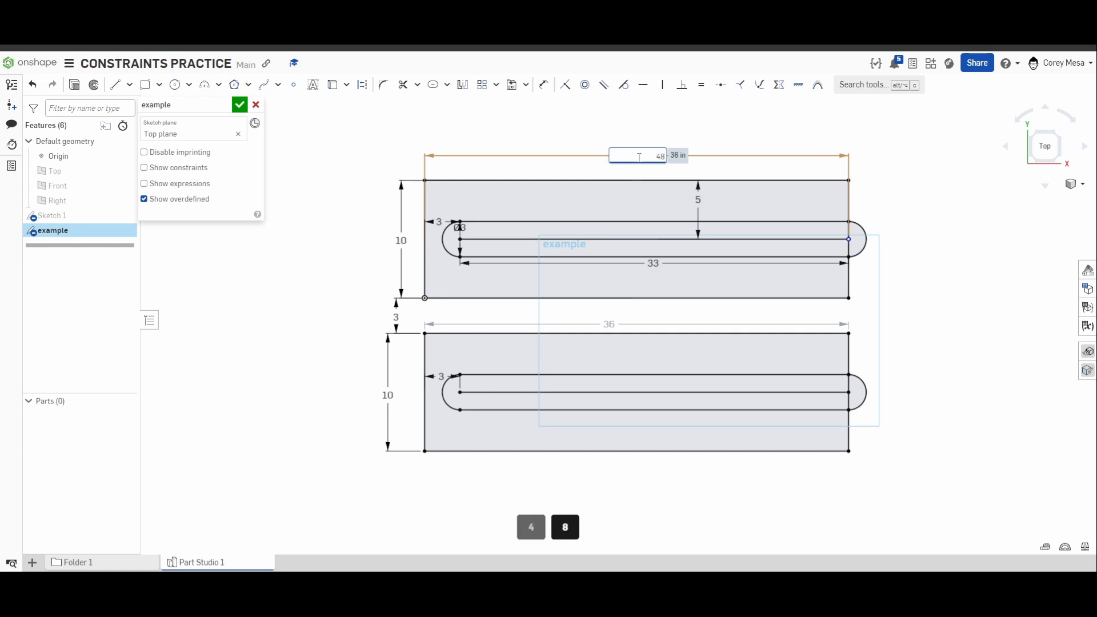
pyautogui.press('Return')
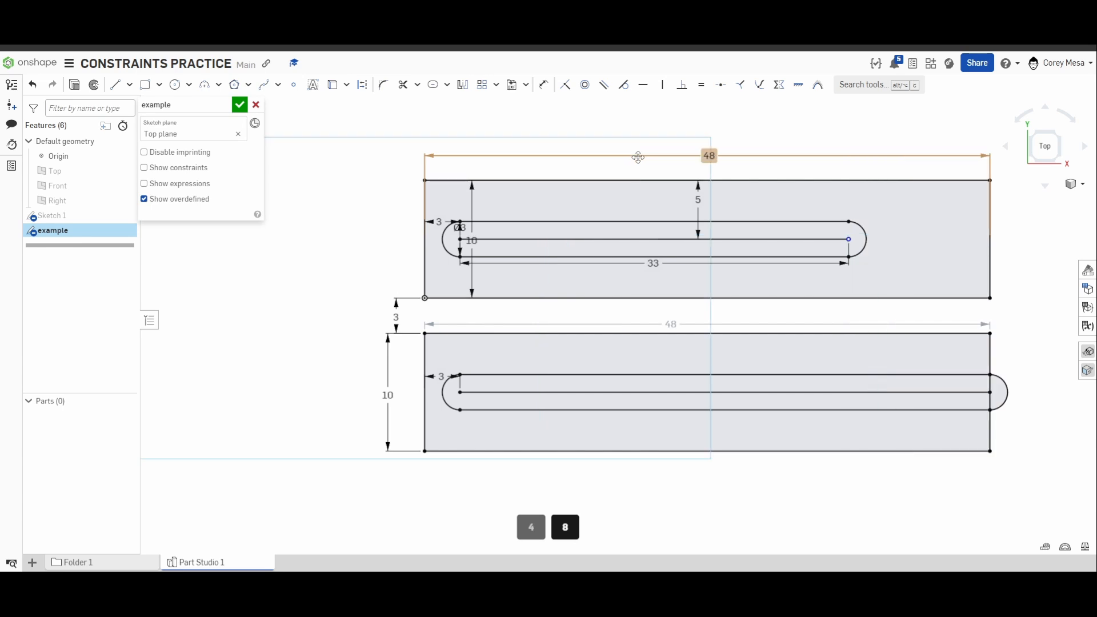
pyautogui.scroll(-1, 906, 258)
pyautogui.moveTo(916, 280); pyautogui.dragTo(782, 263, button='middle')
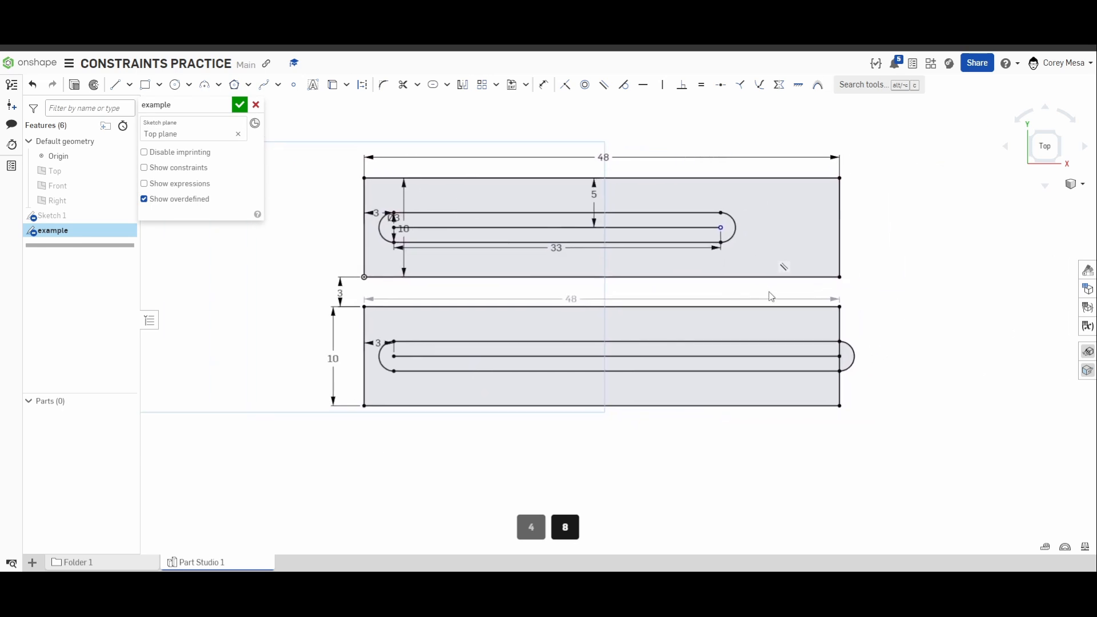
pyautogui.moveTo(779, 360); pyautogui.dragTo(780, 387, button='middle')
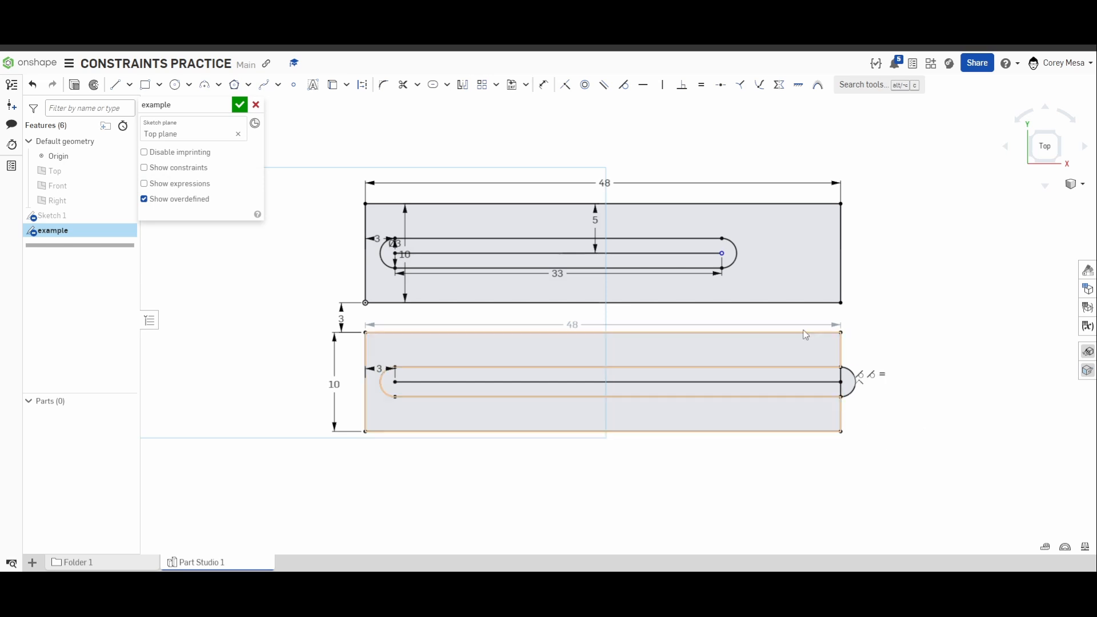
# Try a coincident constraint between the upper slot's upper-right end point and the upper rectangle's right edge, and undo it.
pyautogui.scroll(1, 702, 262)
pyautogui.scroll(2, 701, 263)
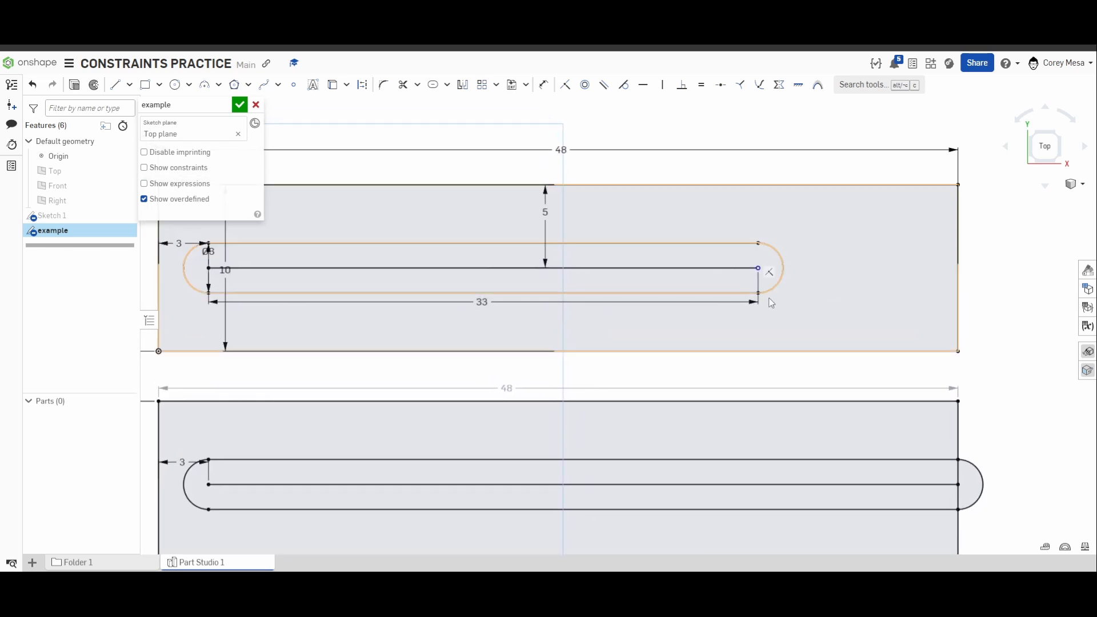
pyautogui.press('i')
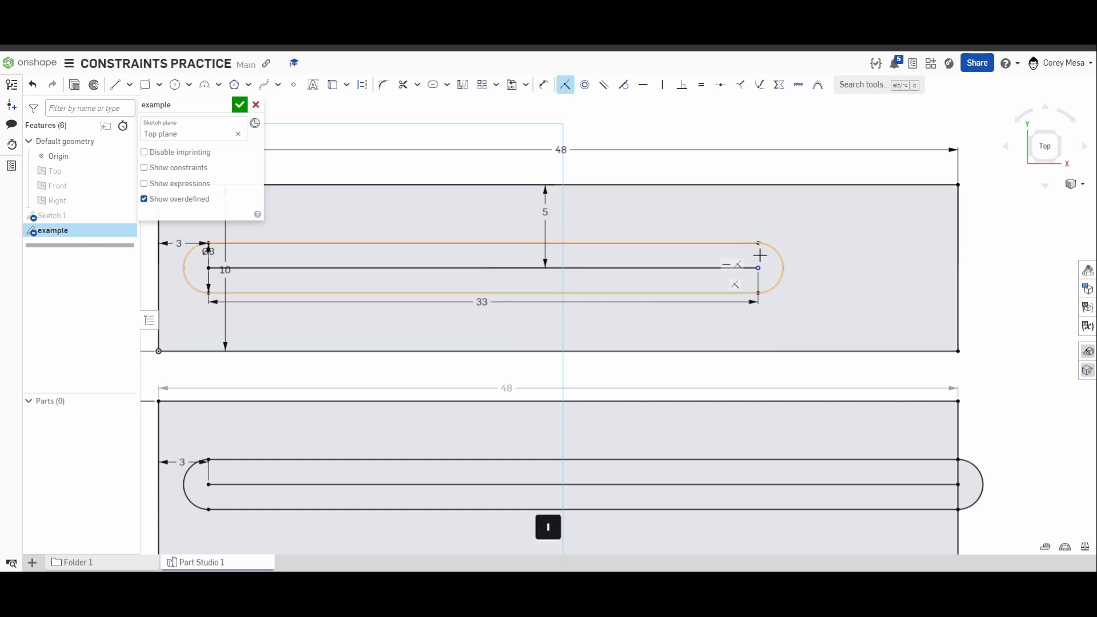
pyautogui.click(758, 243)
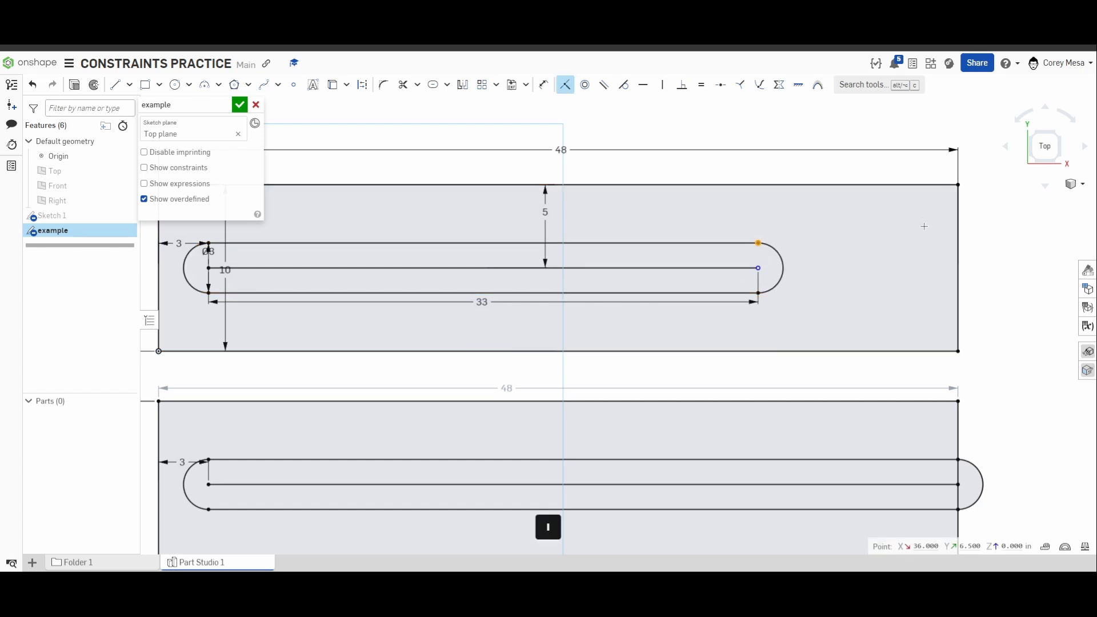
pyautogui.click(958, 239)
pyautogui.scroll(-3, 887, 368)
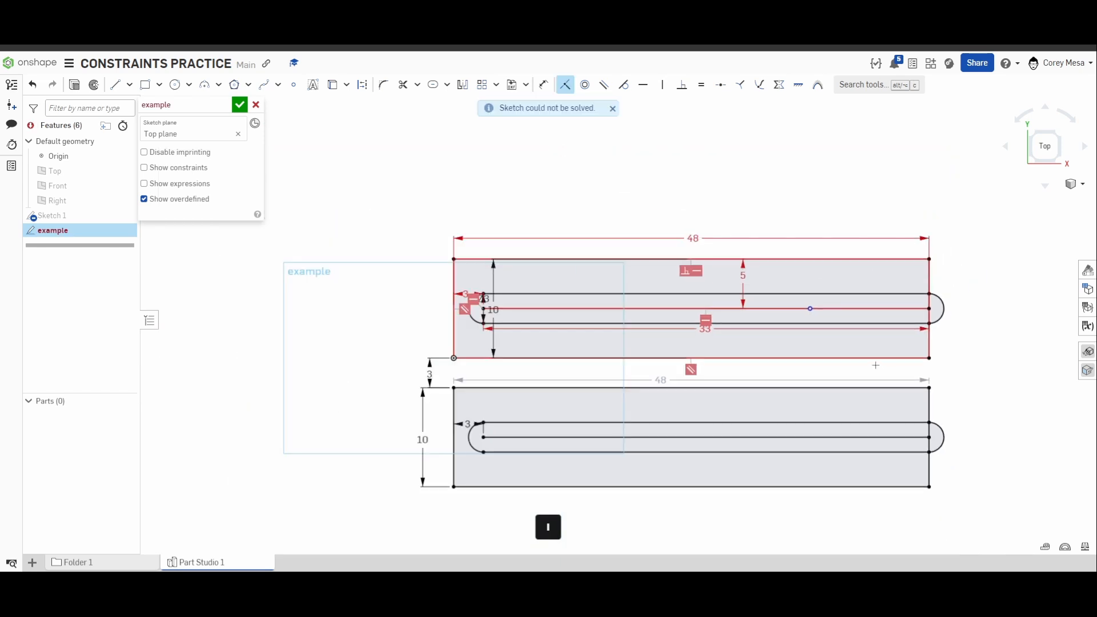
pyautogui.scroll(3, 876, 365)
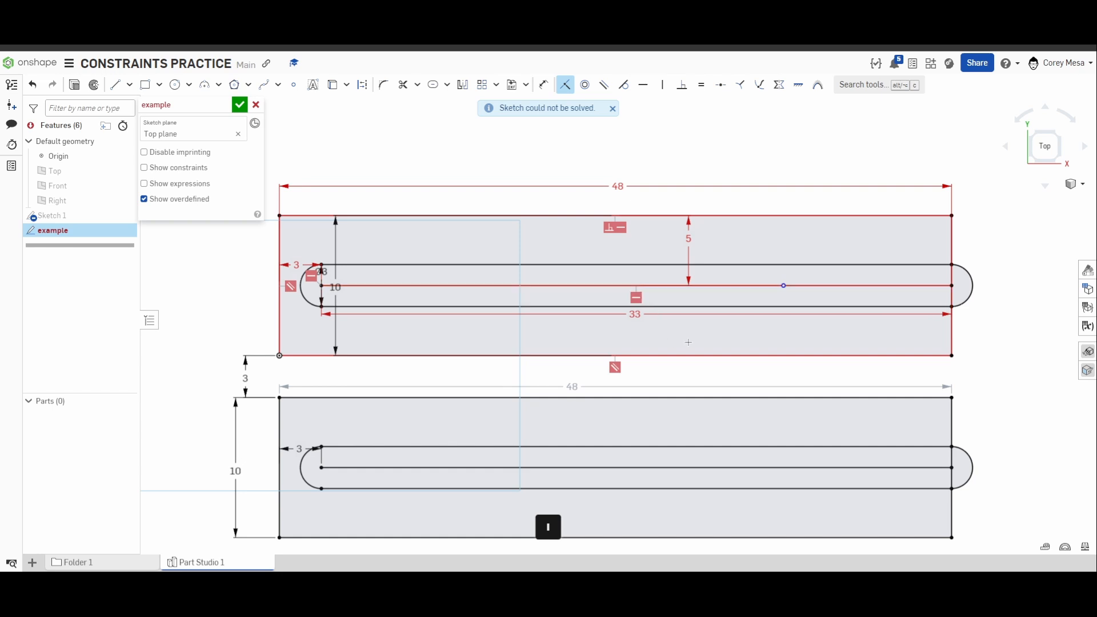
pyautogui.hotkey('ctrl', 'z')
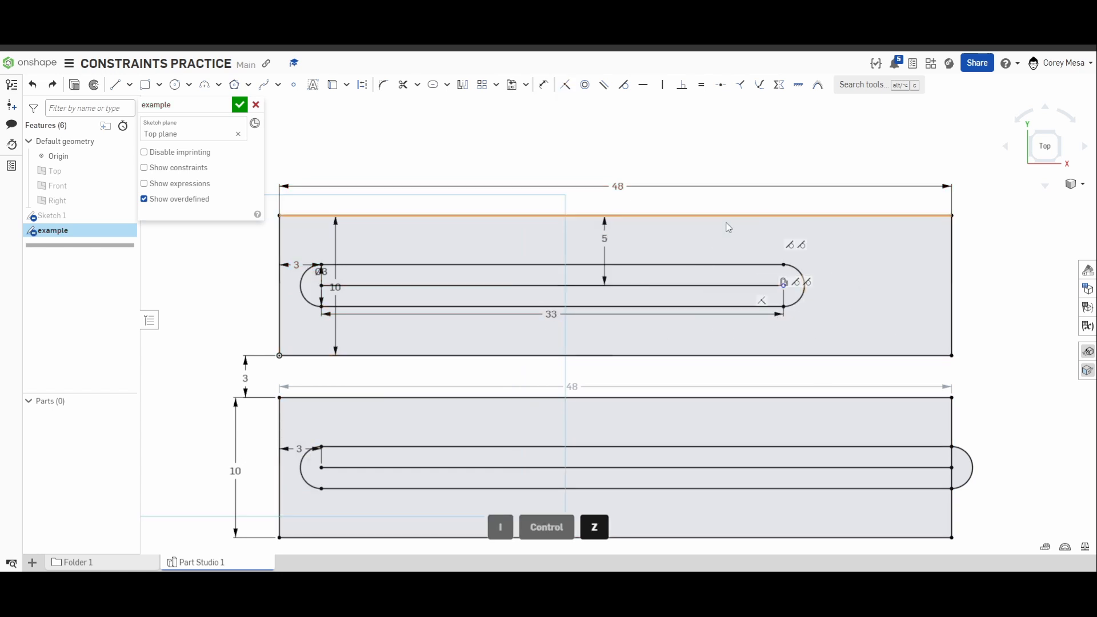
# Make the loose point at the right end of the upper slot's centre line coincident with the upper rectangle's right edge.
pyautogui.press('ctrl')
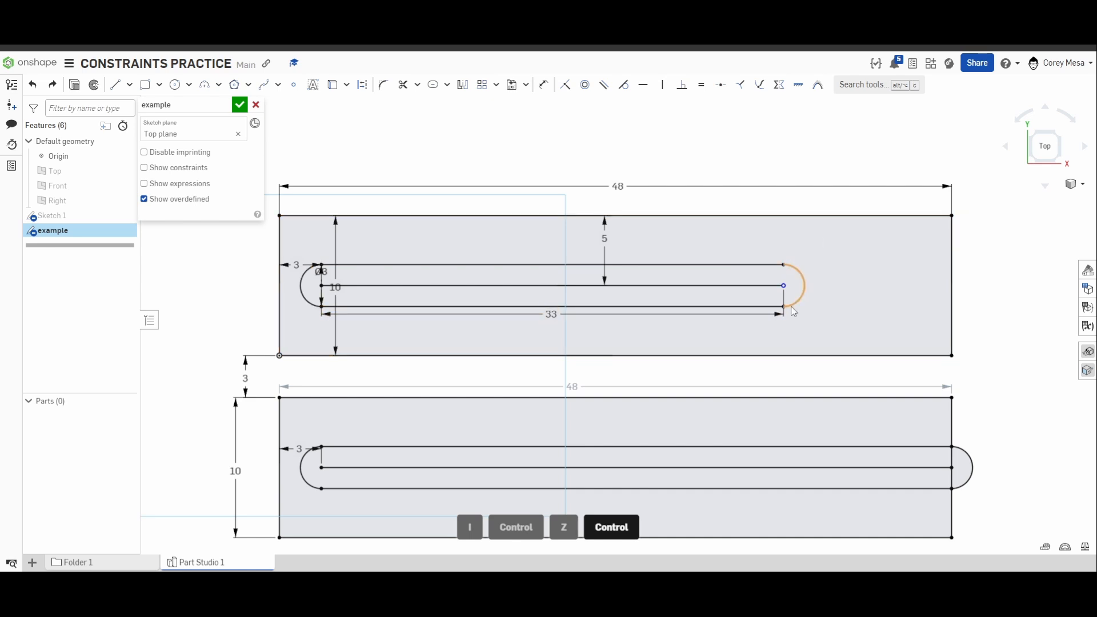
pyautogui.click(783, 285)
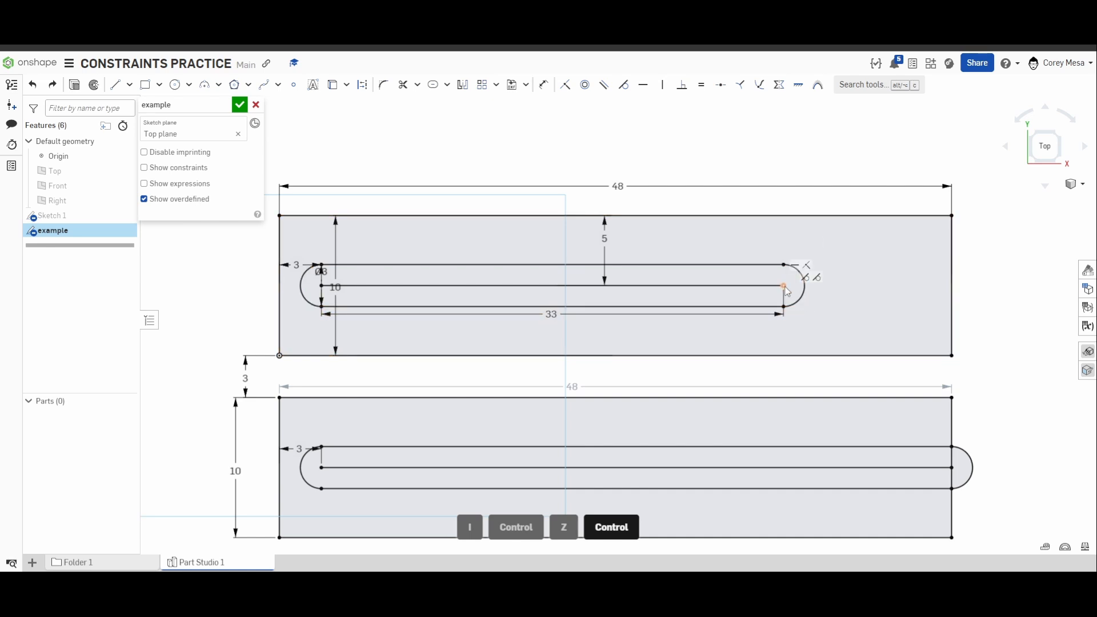
pyautogui.click(952, 287)
pyautogui.press('i')
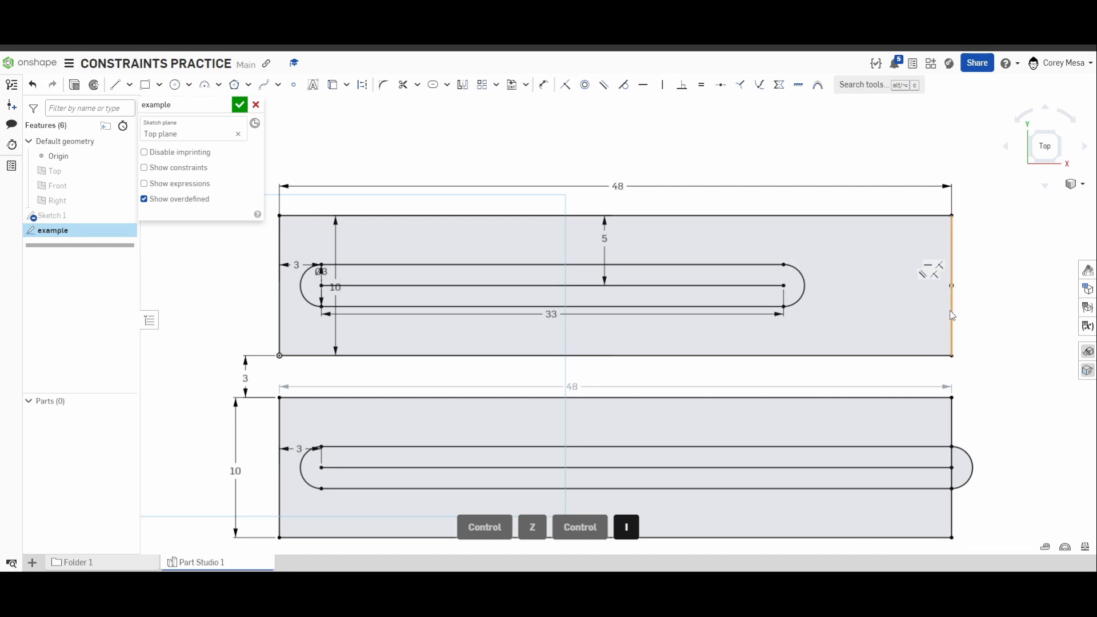
# Apply a coincident constraint between the upper centre line's own right end point and the upper rectangle's right edge, and dismiss the notification.
pyautogui.click(784, 287)
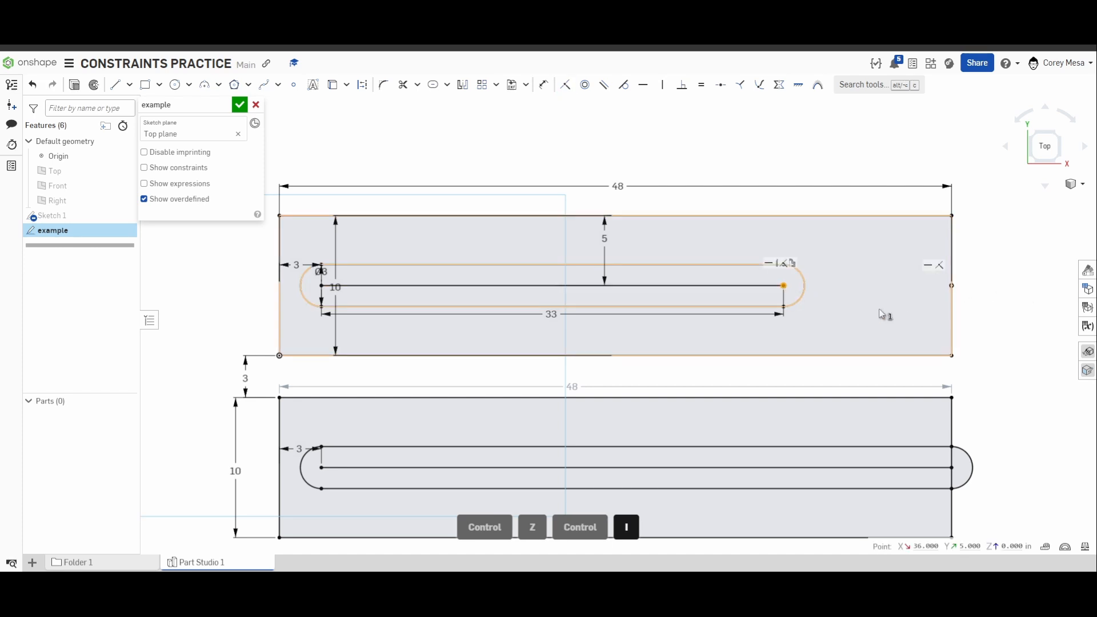
pyautogui.click(951, 303)
pyautogui.press('i')
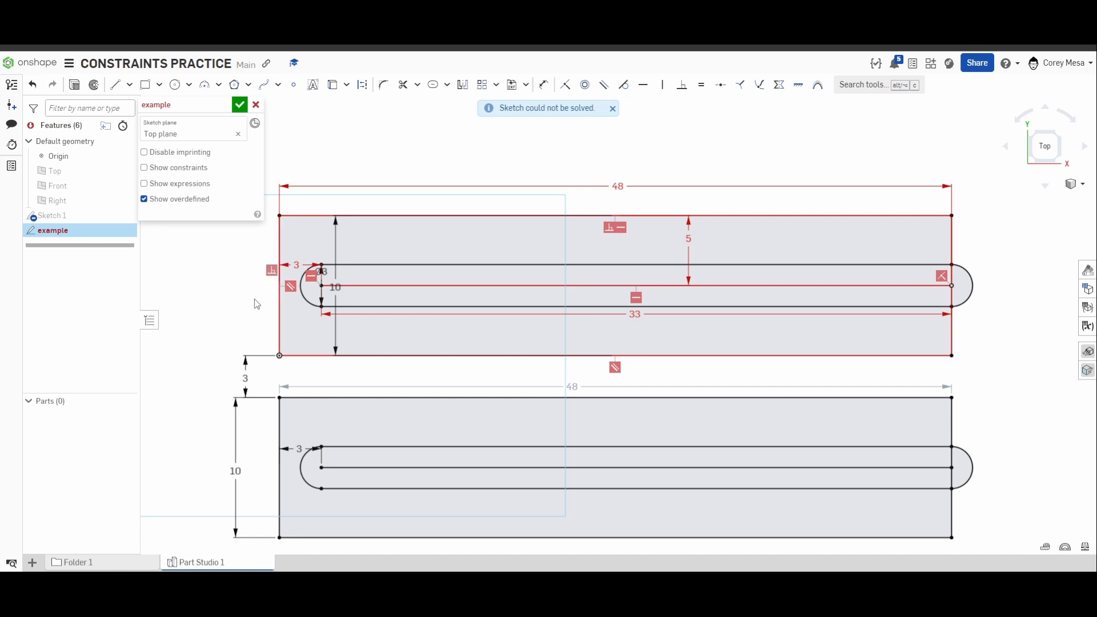
pyautogui.scroll(-3, 480, 328)
pyautogui.scroll(-2, 481, 328)
pyautogui.scroll(1, 486, 328)
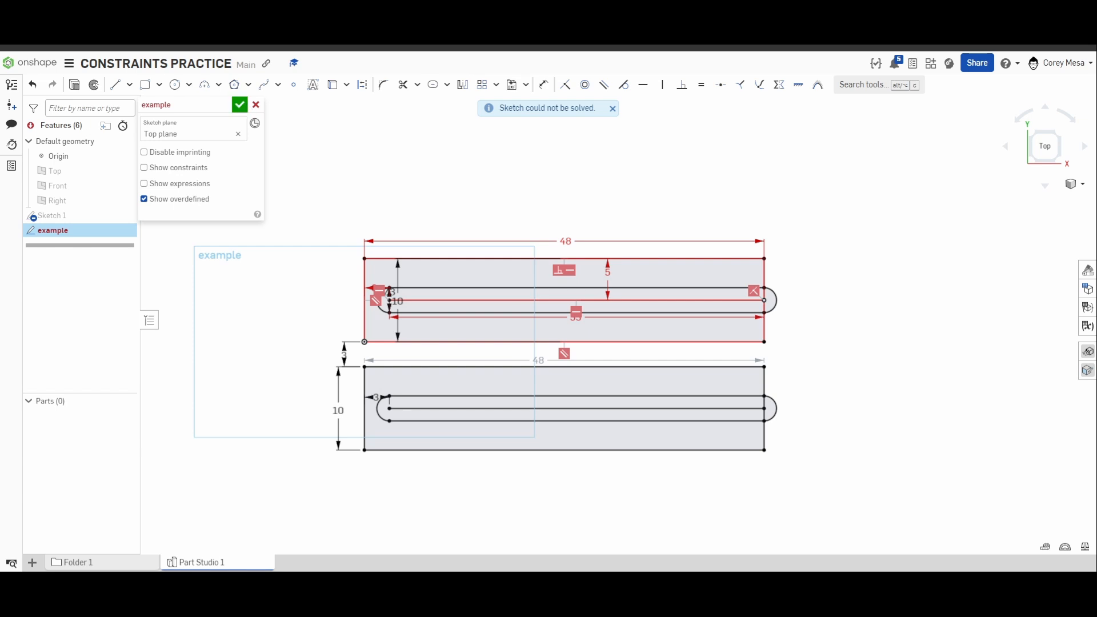
pyautogui.click(611, 110)
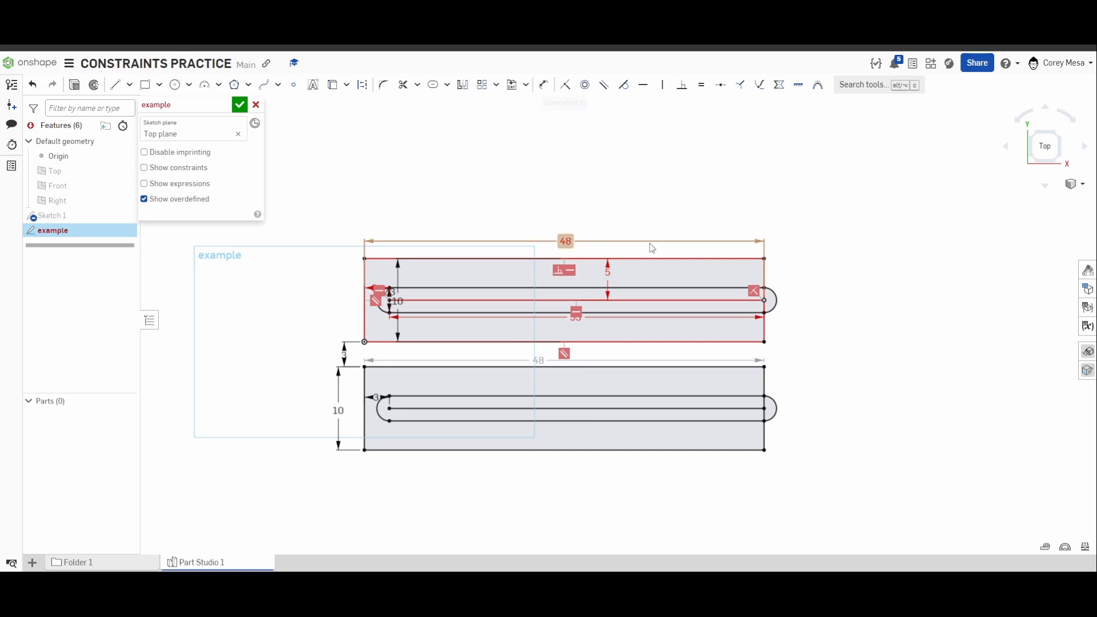